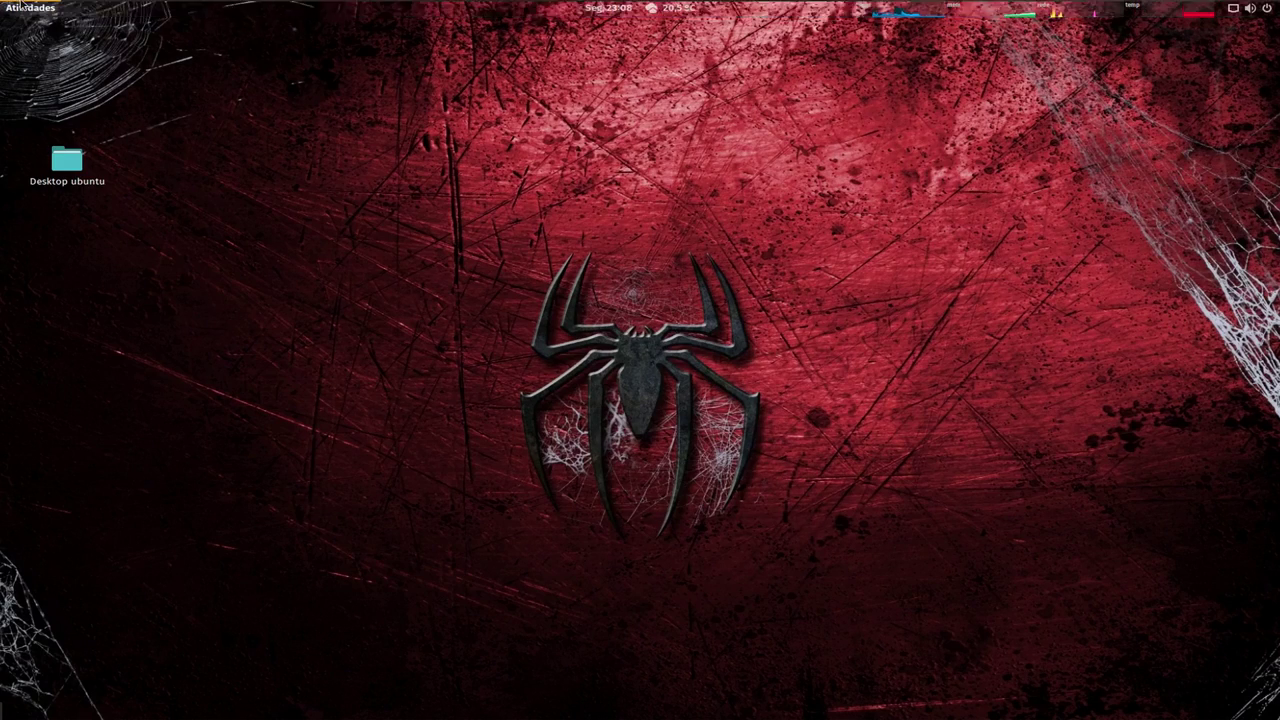
Switch to the Chrome window showing the VirtualBox website and open the VirtualBox 5.1 download page.
left_click(30, 7)
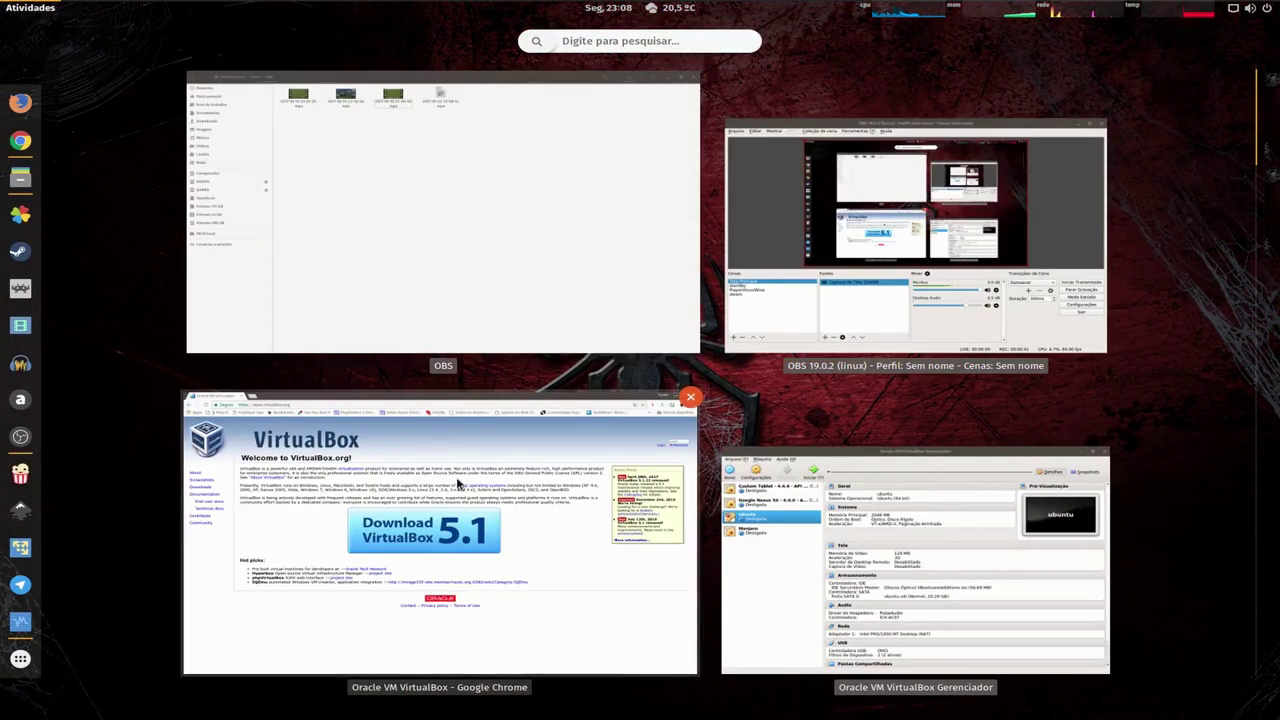
left_click(440, 428)
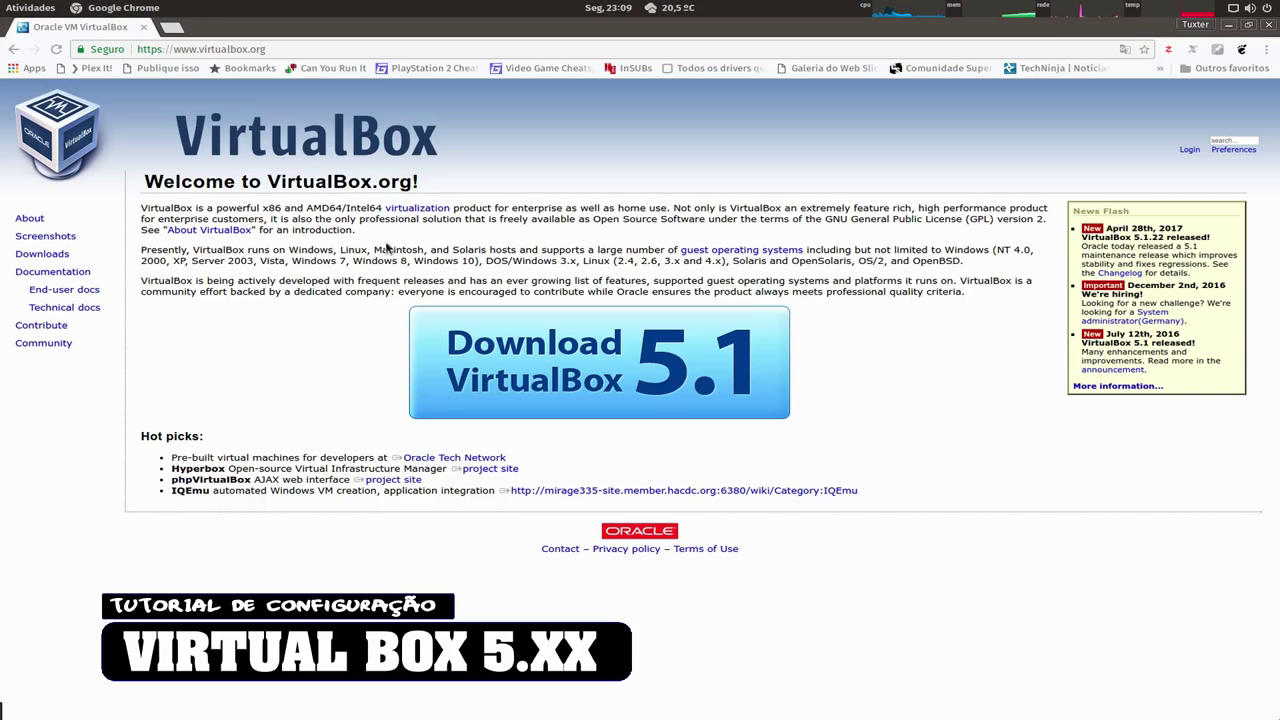
left_click(513, 380)
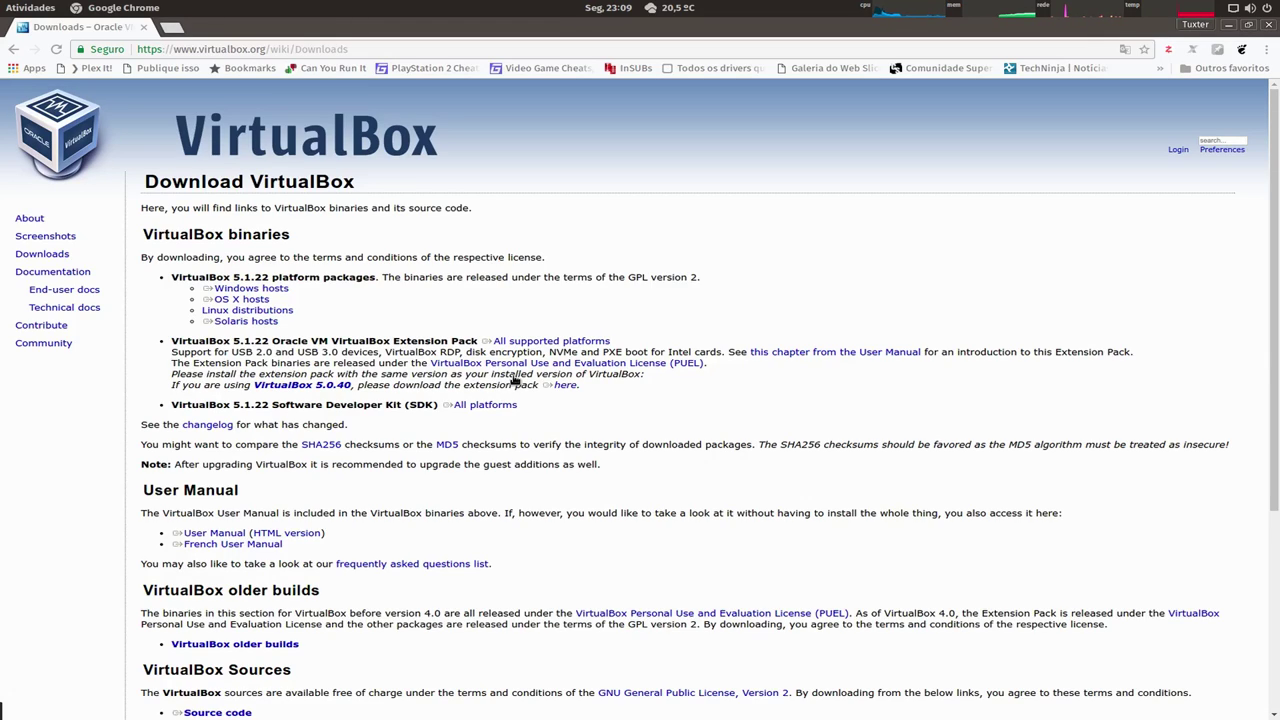
Review the VirtualBox 5.1.22 platform packages and open the download page for Linux distributions.
left_click_drag(294, 310, 202, 311)
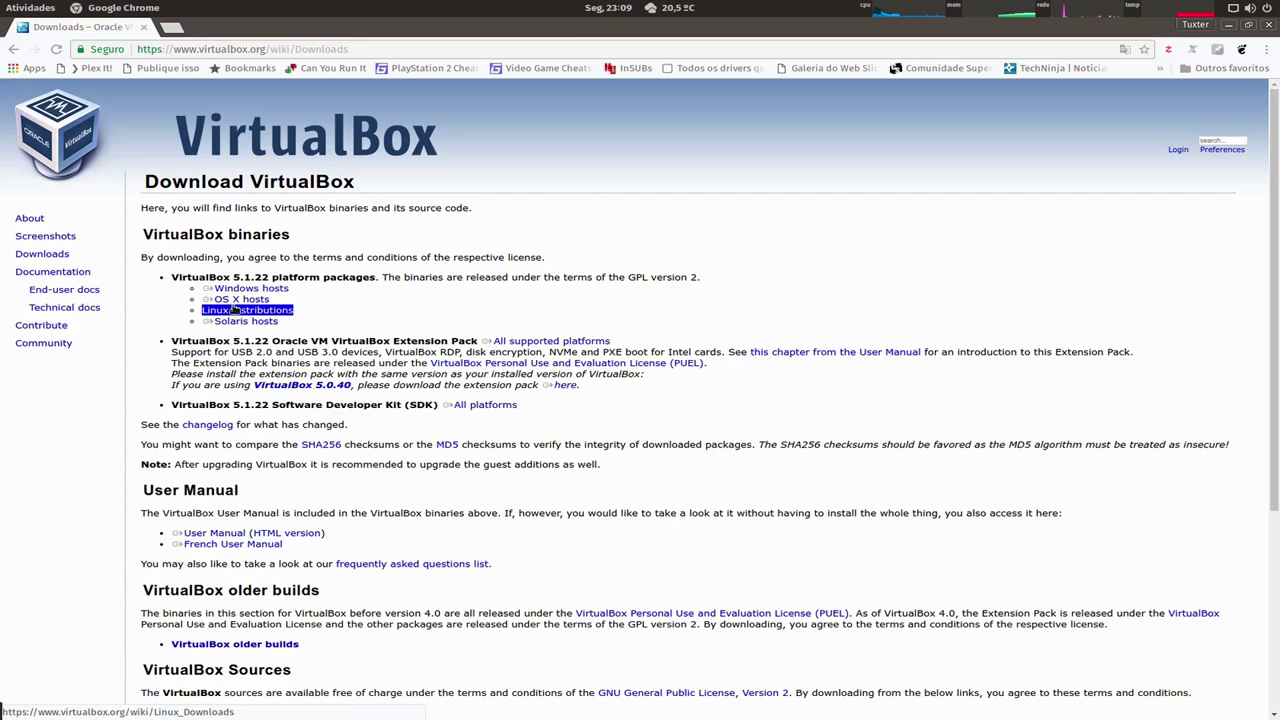
left_click(272, 302)
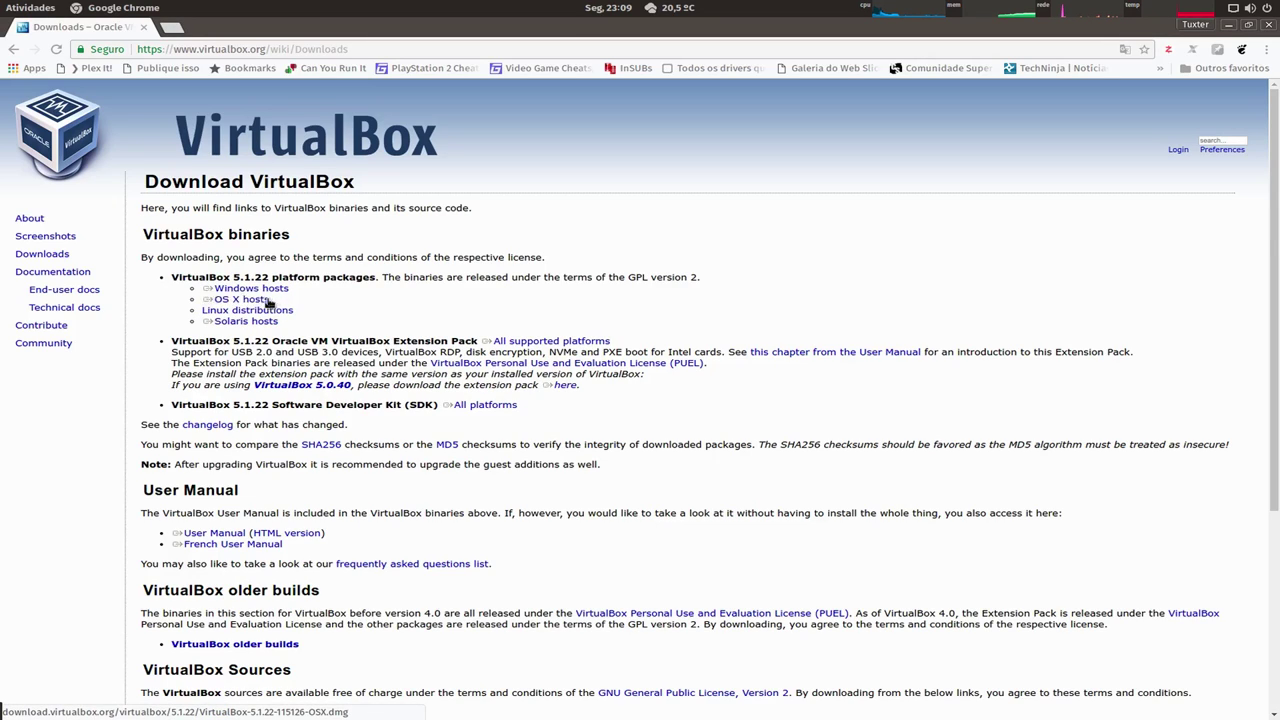
left_click_drag(272, 302, 203, 302)
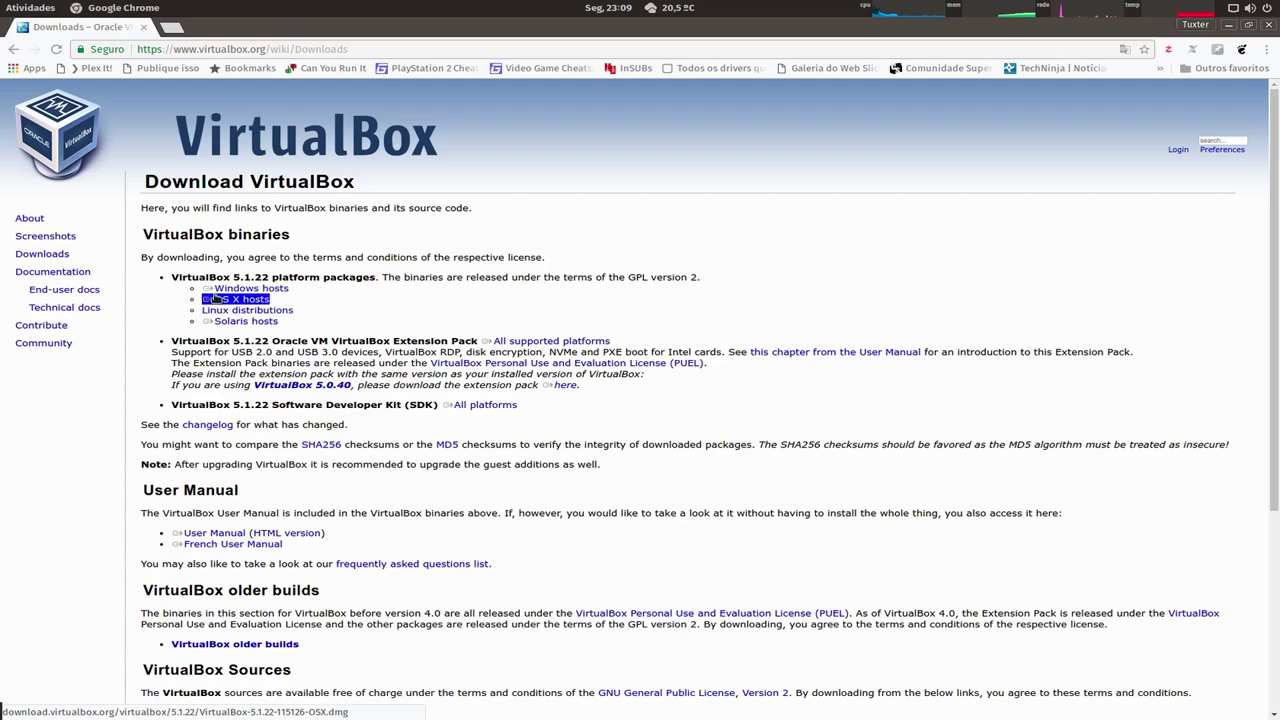
left_click_drag(201, 320, 273, 321)
left_click(276, 331)
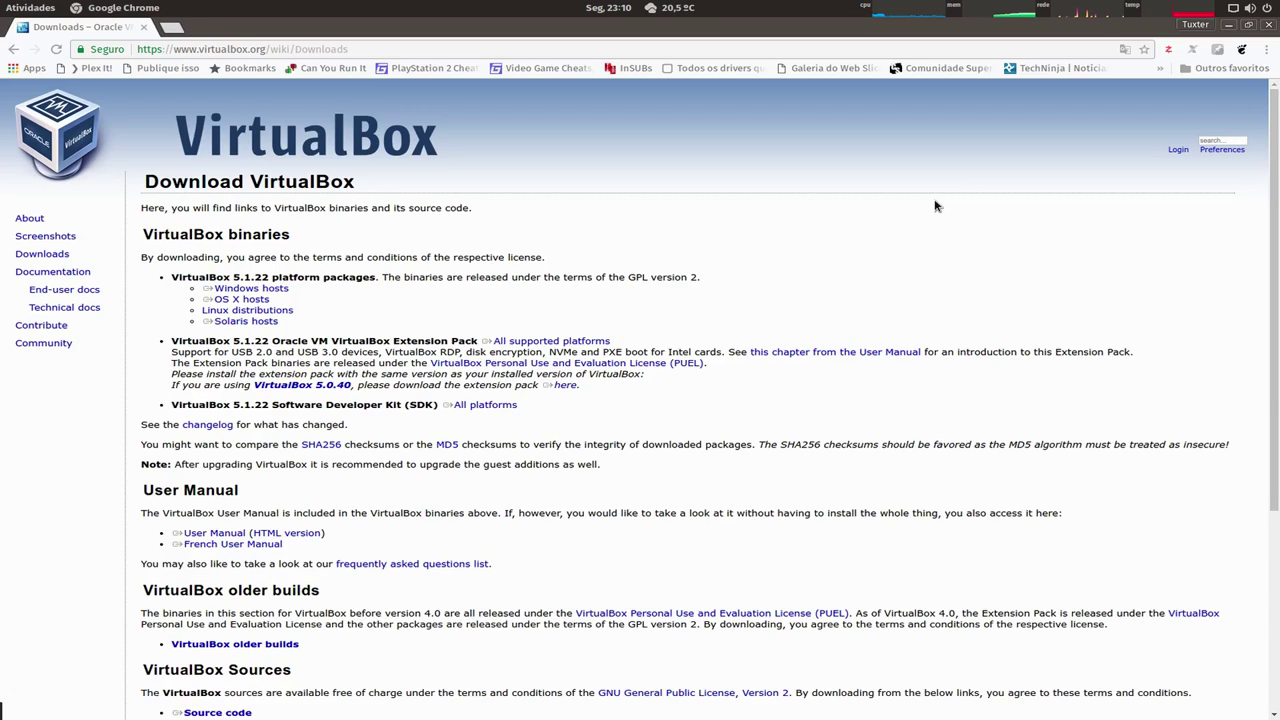
left_click(285, 312)
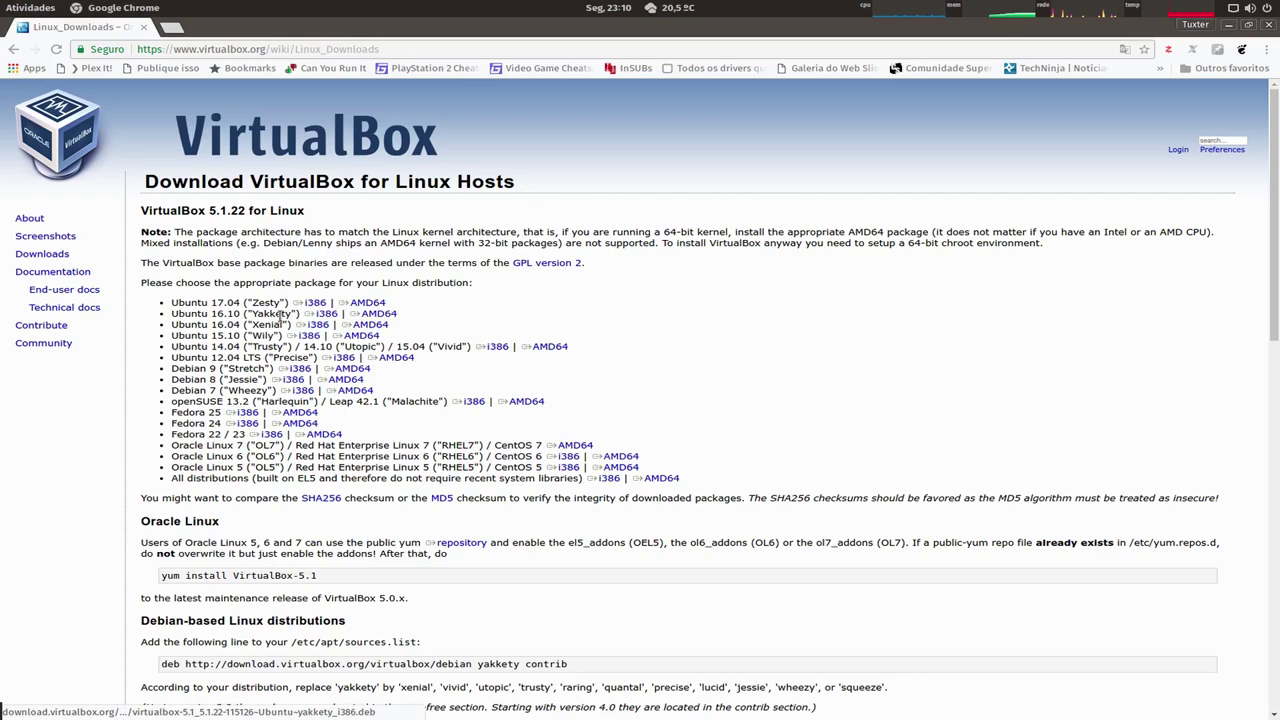
left_click_drag(243, 302, 350, 303)
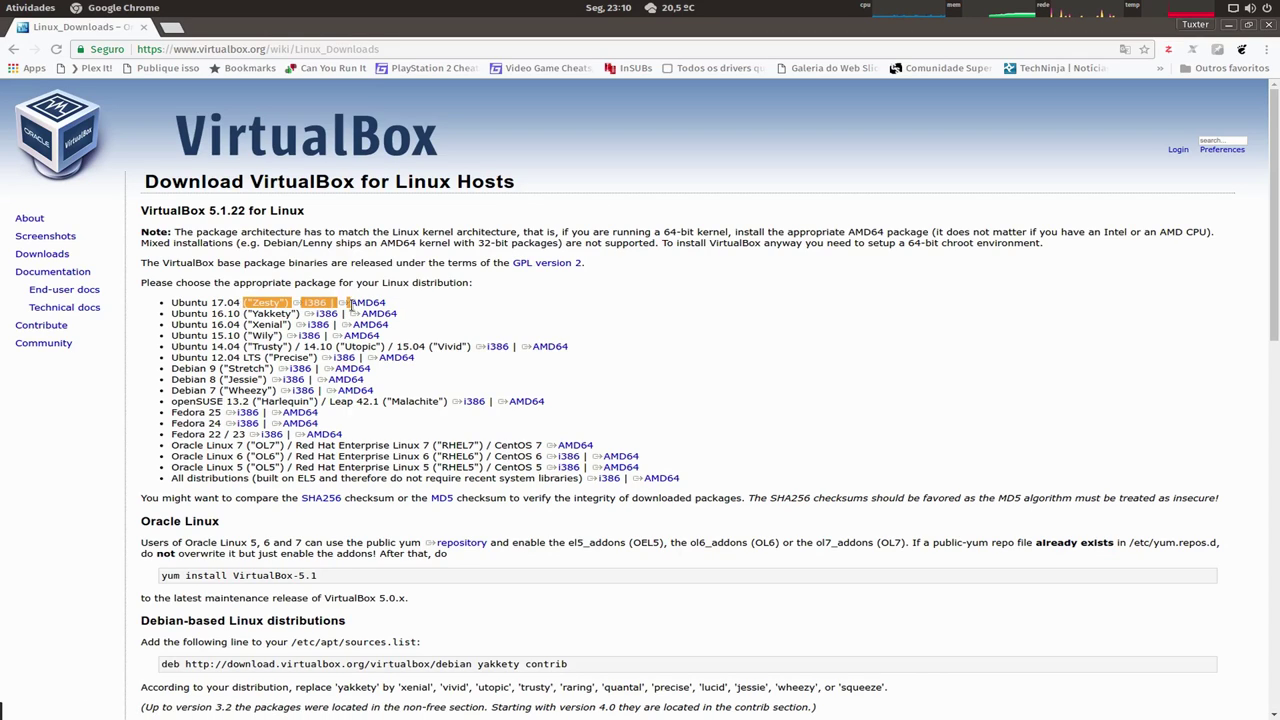
left_click(340, 303)
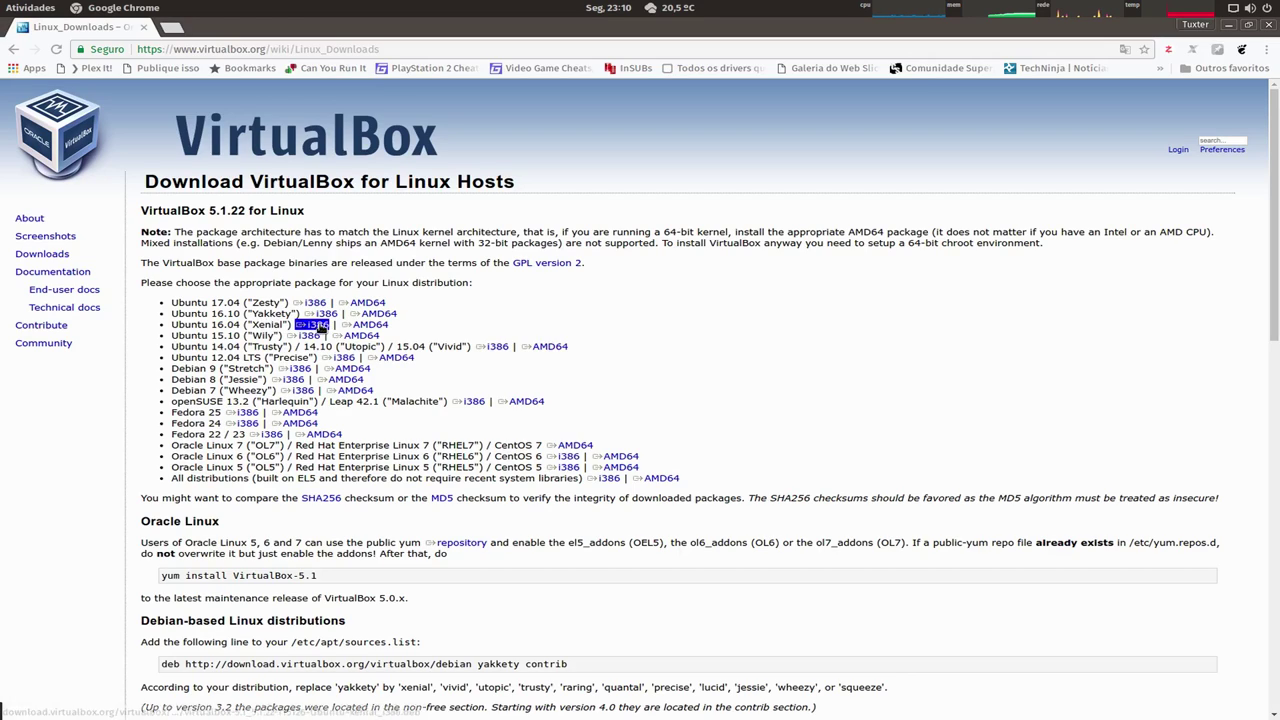
left_click(365, 326)
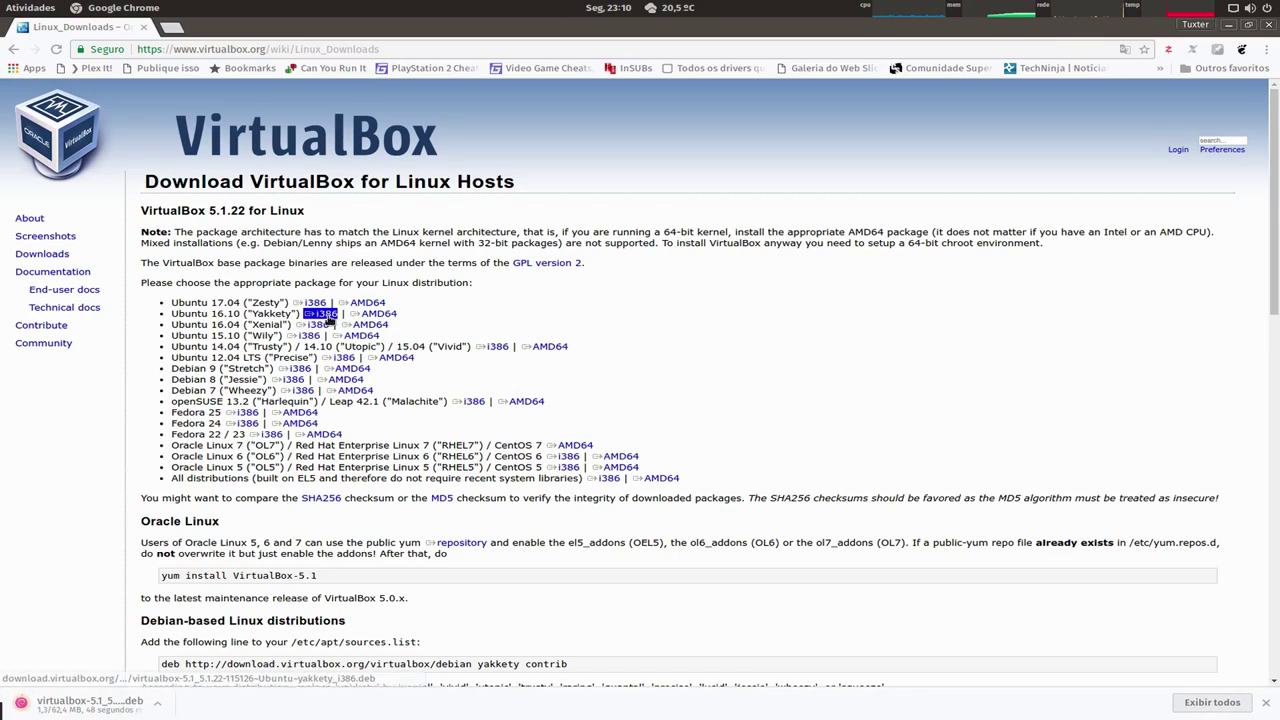
left_click(157, 703)
left_click(204, 678)
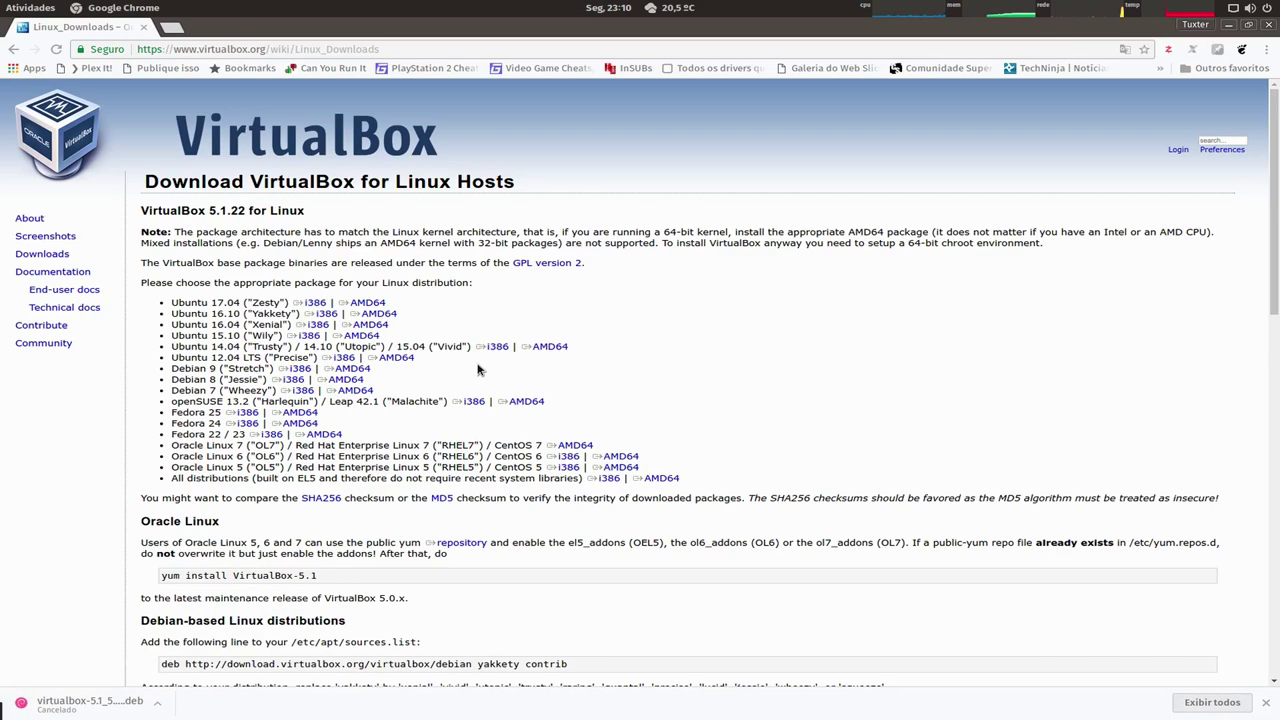
Examine the Debian-based installation instructions on the page, especially the command "sudo apt-get install dkms".
scroll(501, 414, "down", 5)
scroll(509, 430, "down", 3)
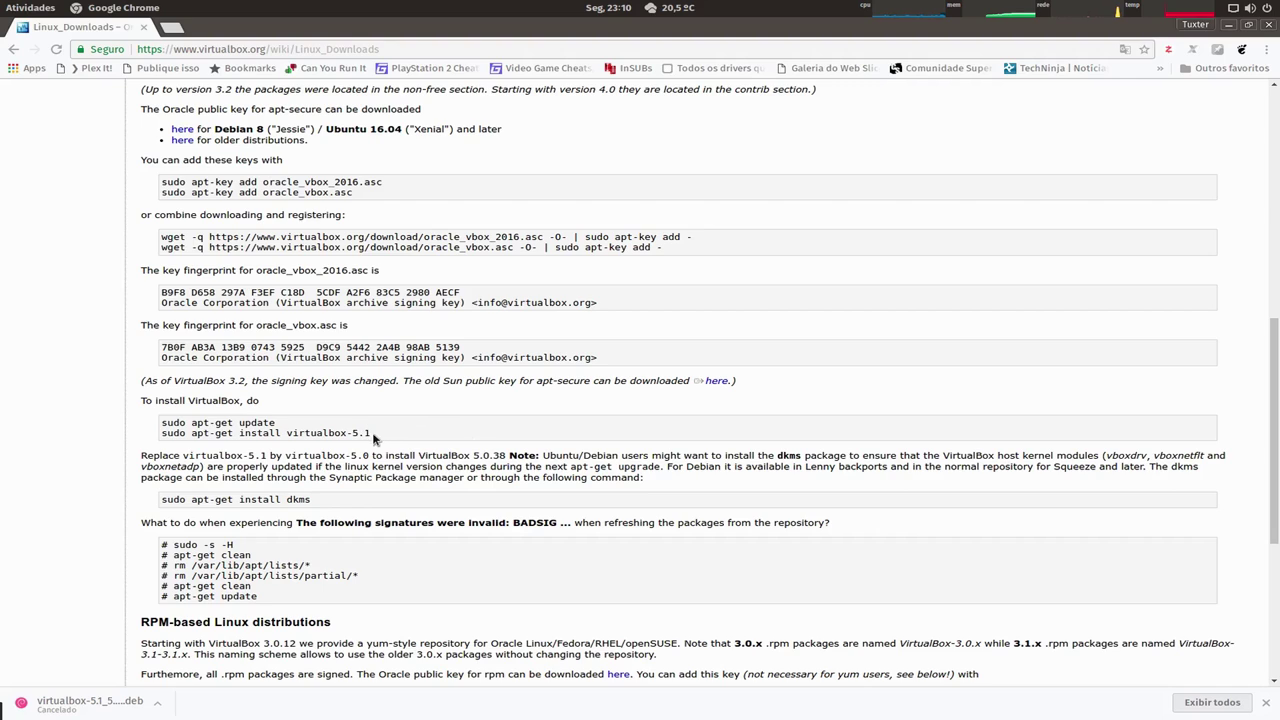
scroll(380, 437, "down", 3)
left_click_drag(330, 326, 163, 320)
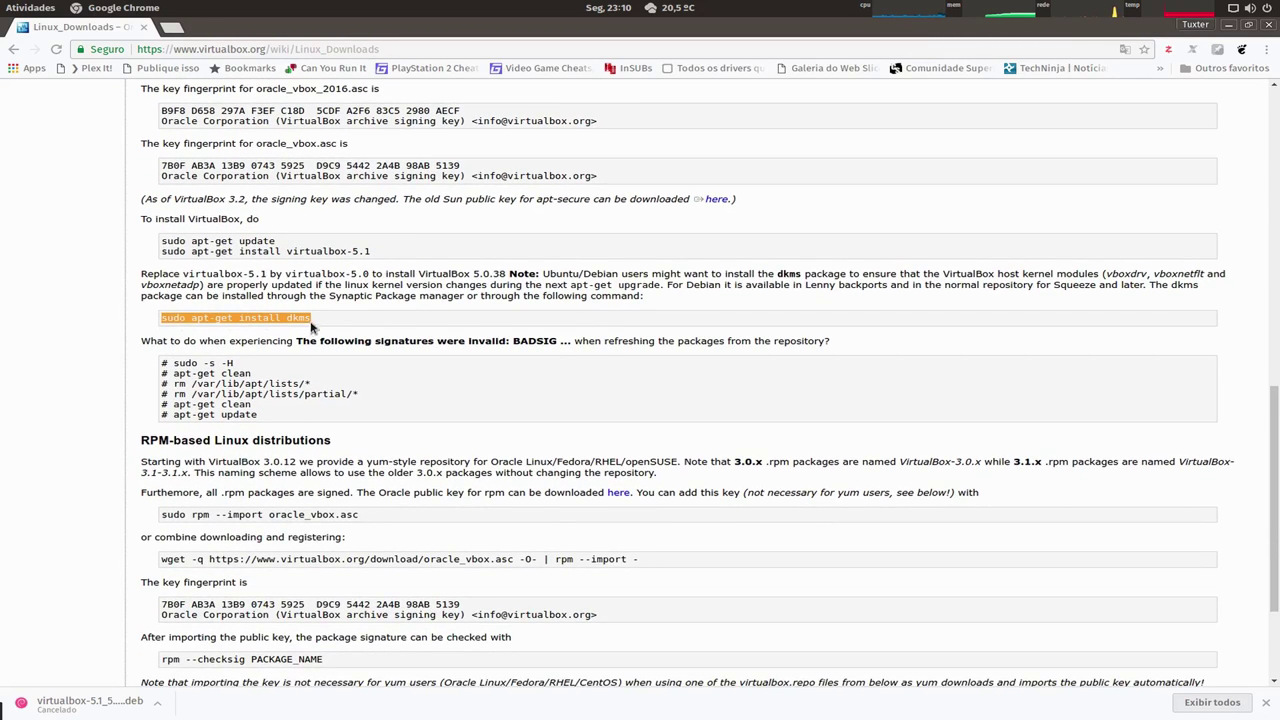
left_click(314, 322)
left_click_drag(293, 320, 310, 318)
double_click(300, 318)
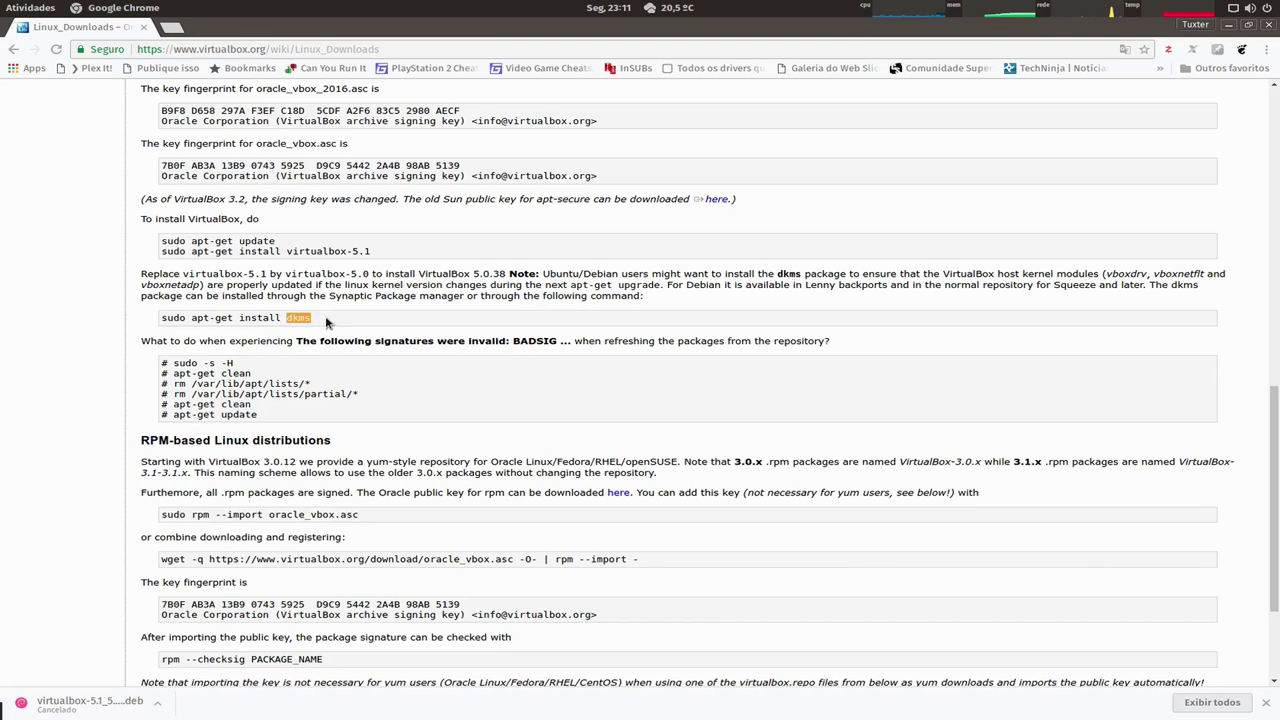
left_click_drag(243, 318, 310, 318)
left_click_drag(160, 318, 327, 318)
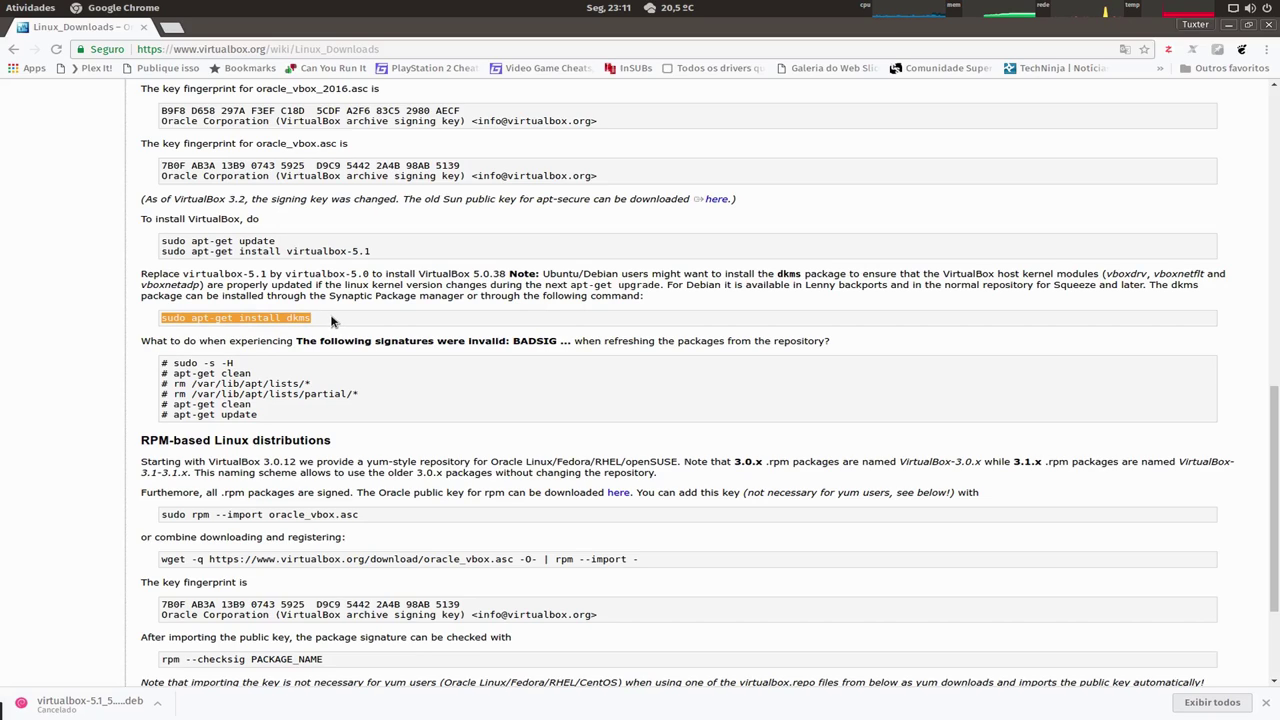
Minimize the browser, switch to the Oracle VM VirtualBox manager, and widen its machine list and window.
left_click(1228, 24)
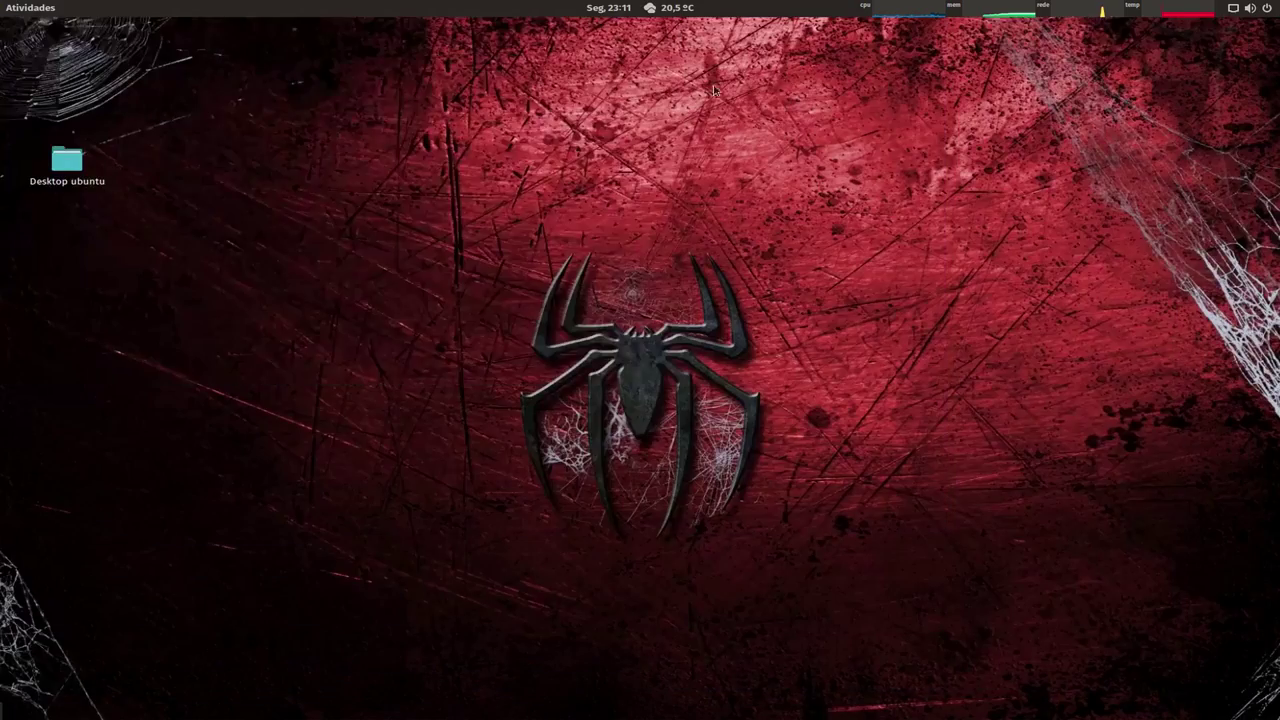
left_click(45, 8)
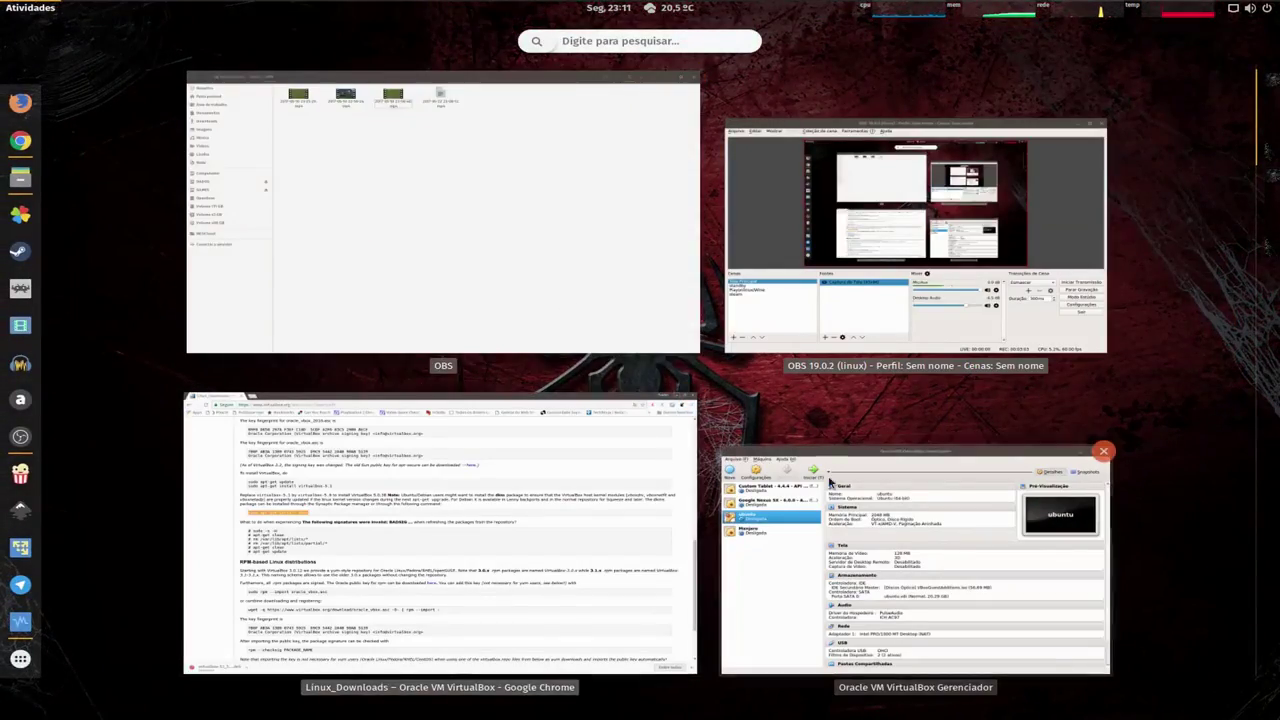
left_click(821, 476)
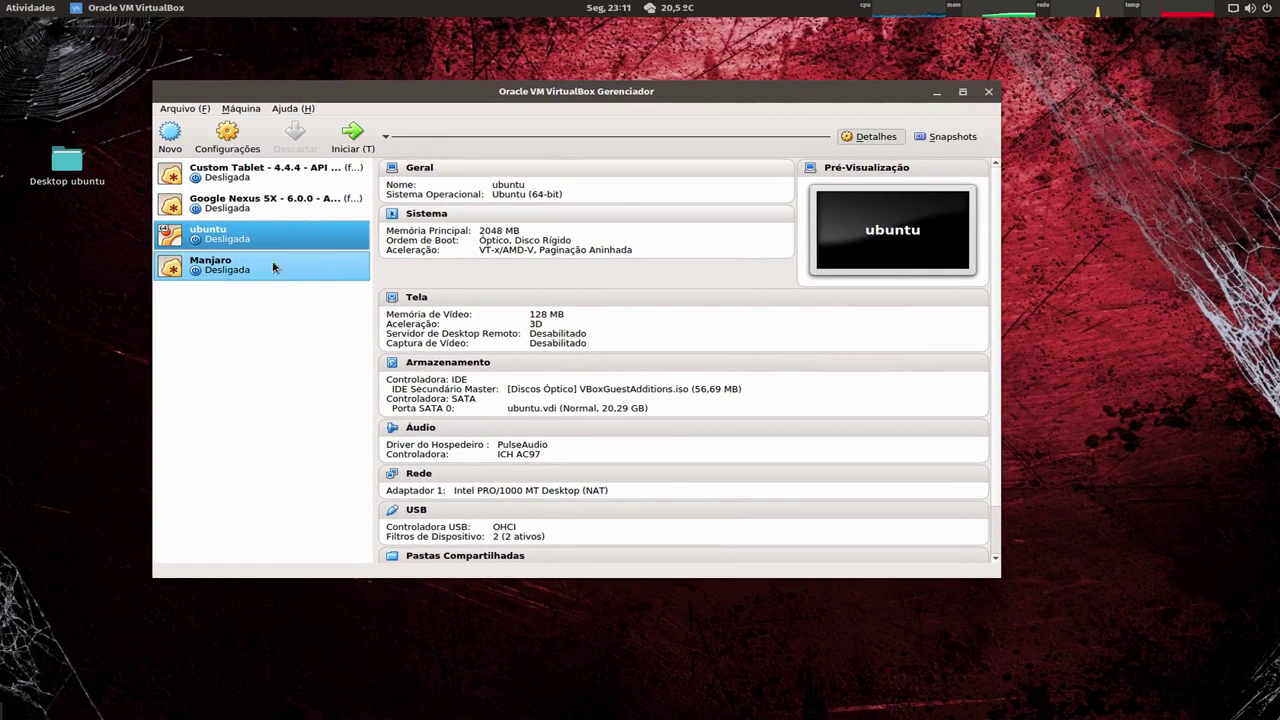
left_click_drag(376, 280, 446, 278)
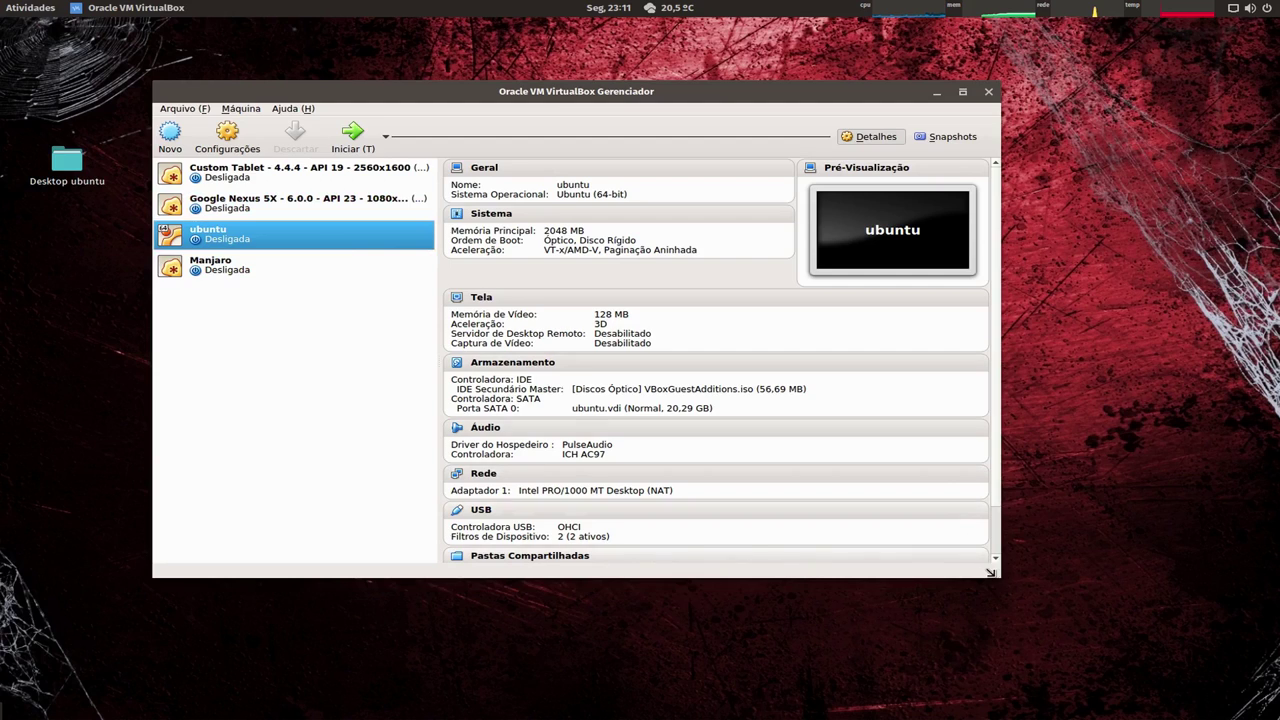
left_click_drag(990, 573, 1094, 616)
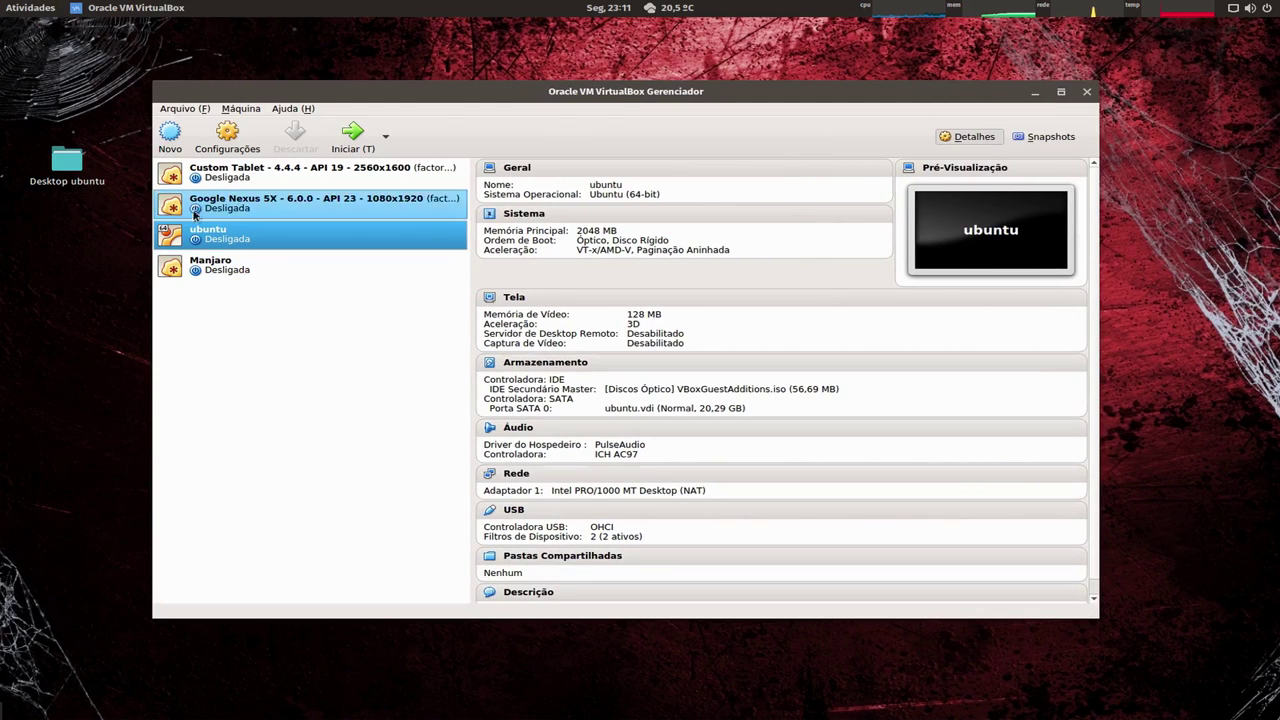
left_click(229, 172)
key("Down")
key("Up")
key("Down")
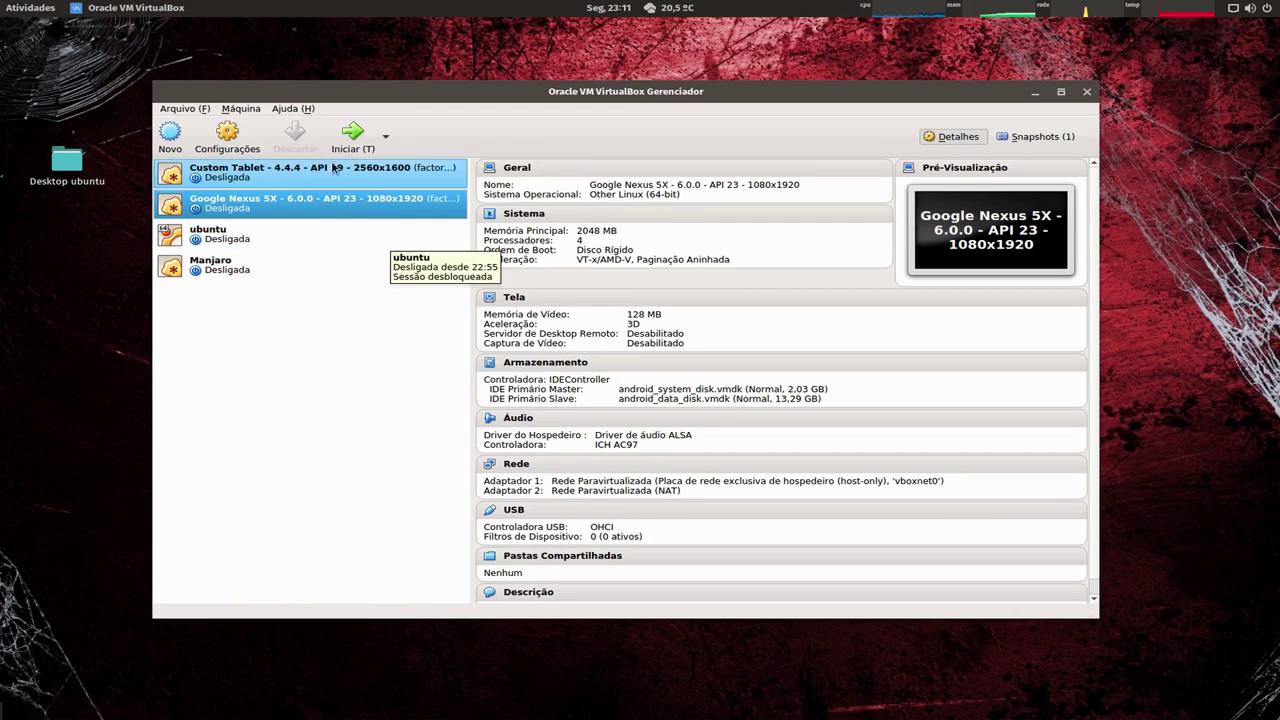
Start creating a new virtual machine and name it "win 7".
left_click(165, 140)
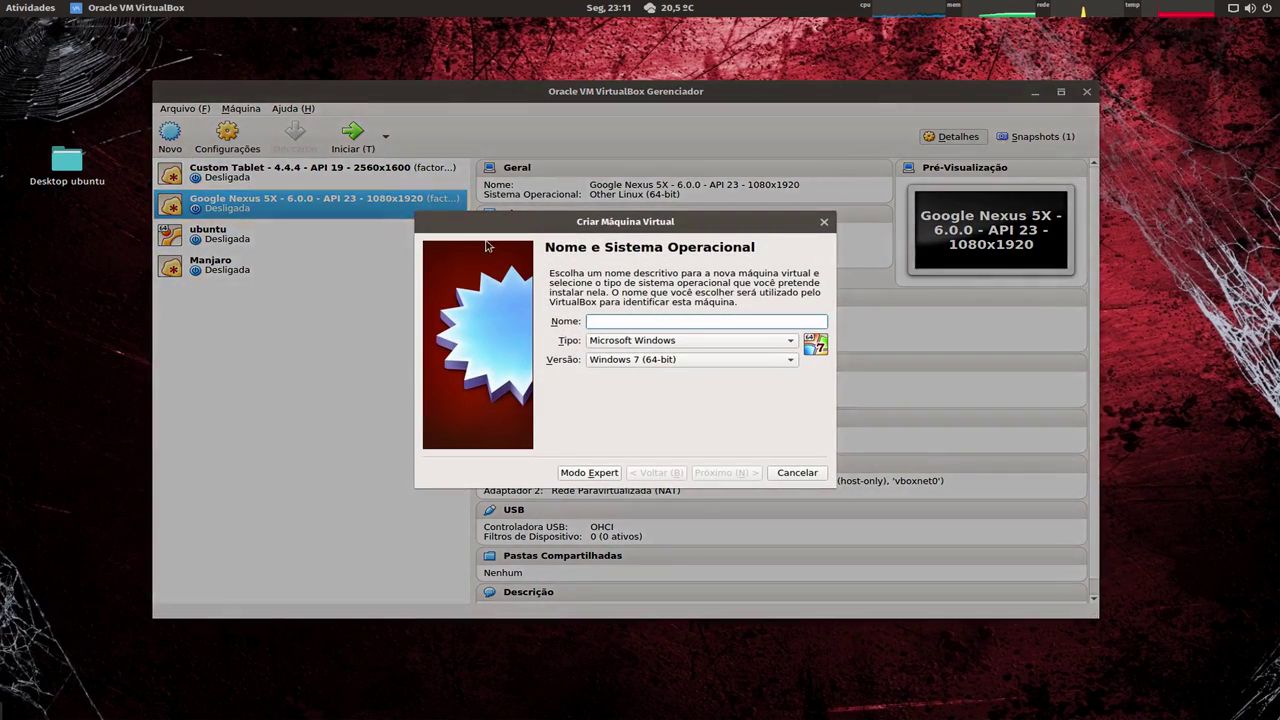
left_click_drag(612, 224, 550, 191)
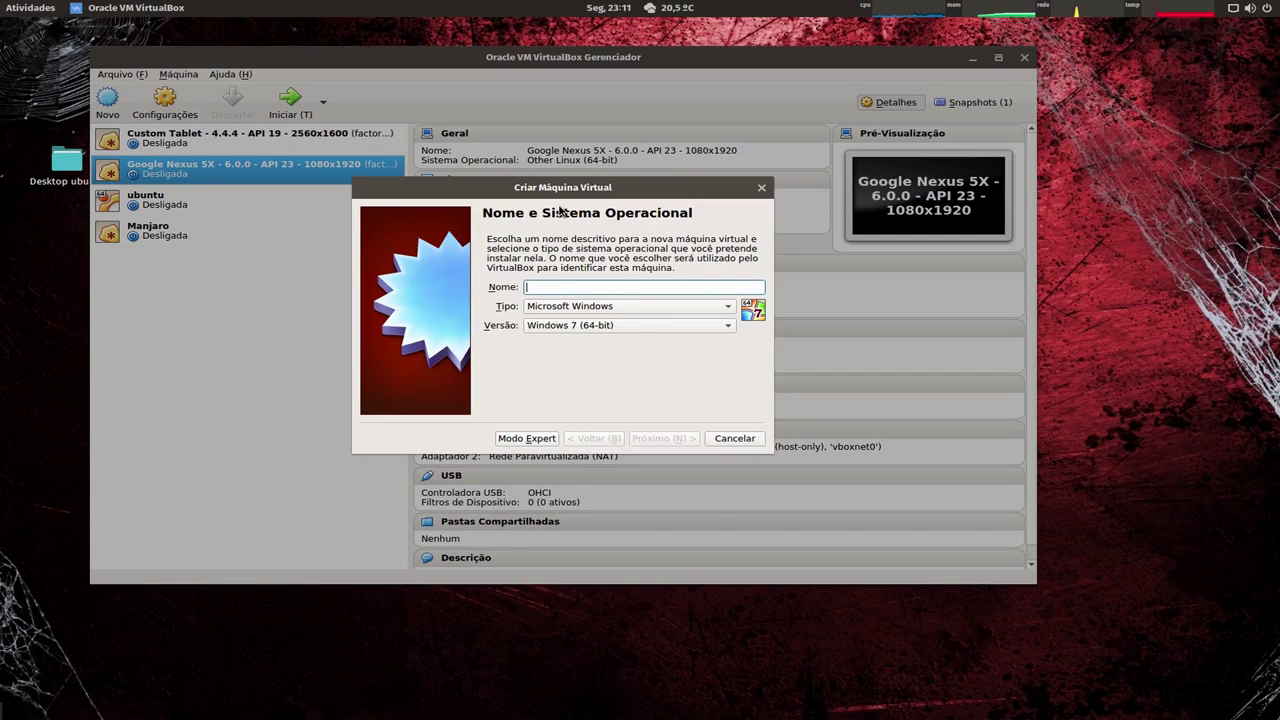
type("win 7")
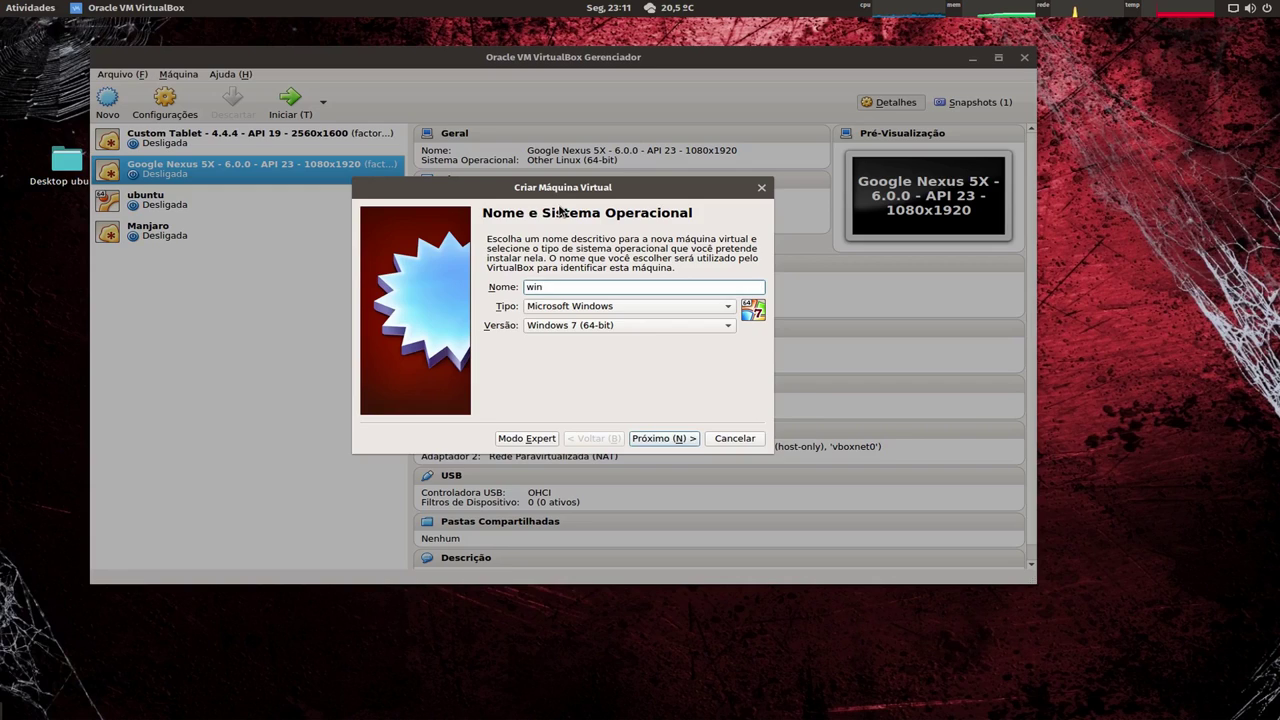
Try the Linux type with version Other Linux (64-bit), and return the type to Microsoft Windows.
left_click(728, 311)
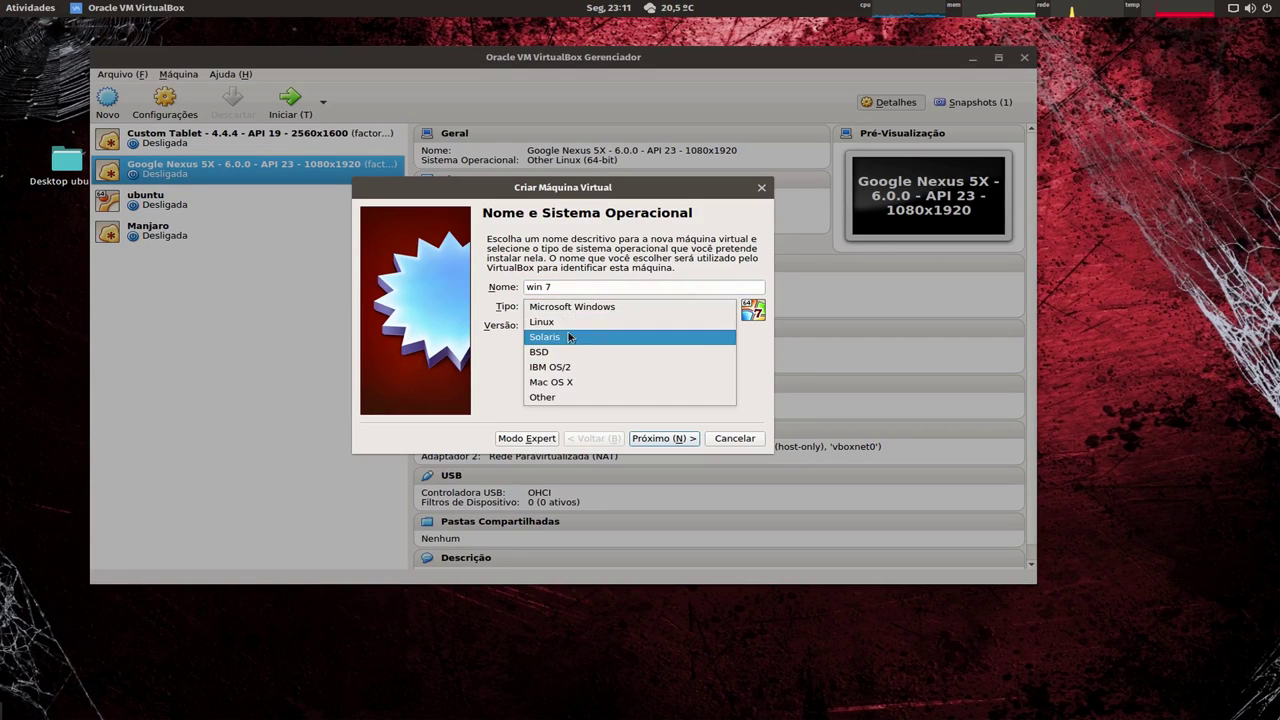
left_click(605, 322)
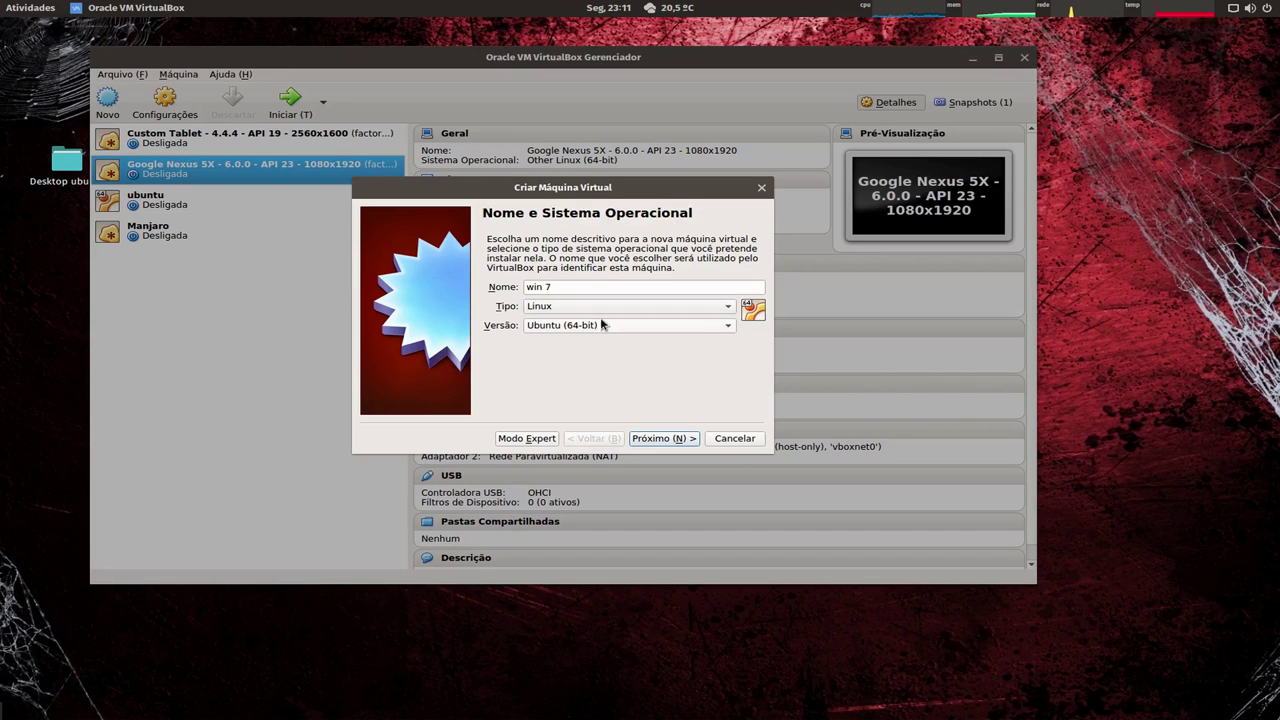
left_click(727, 332)
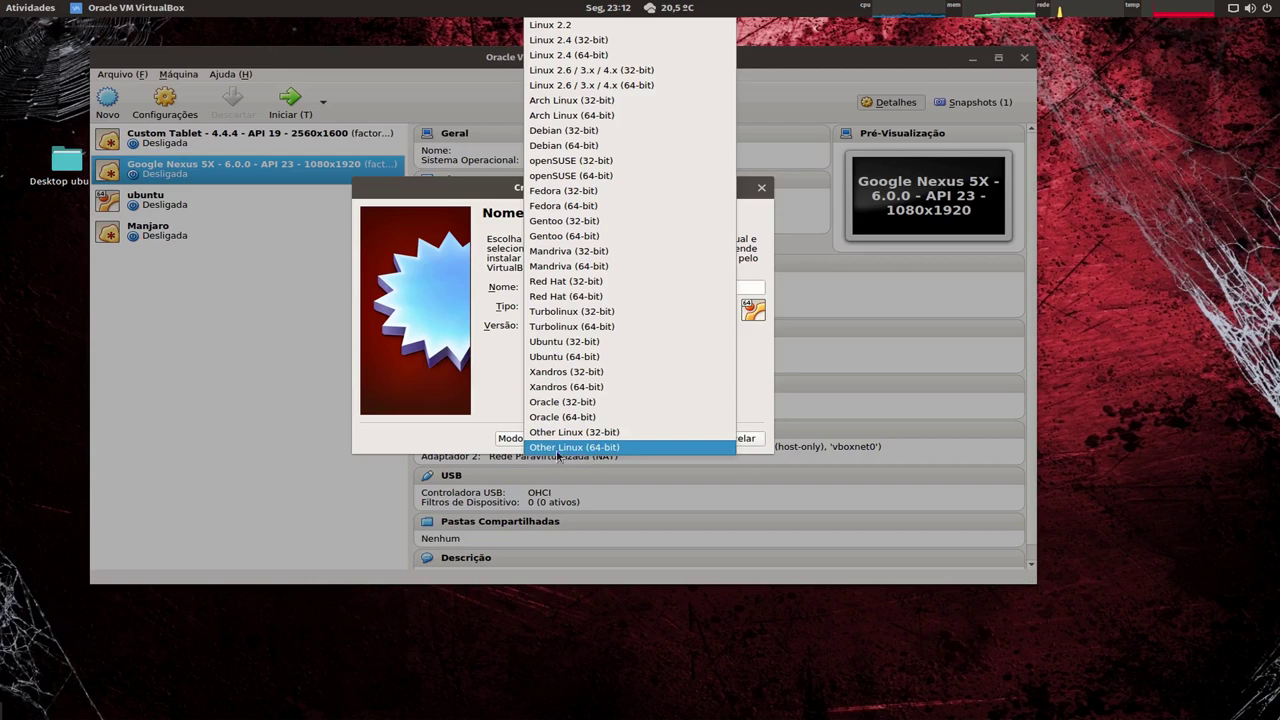
left_click(616, 449)
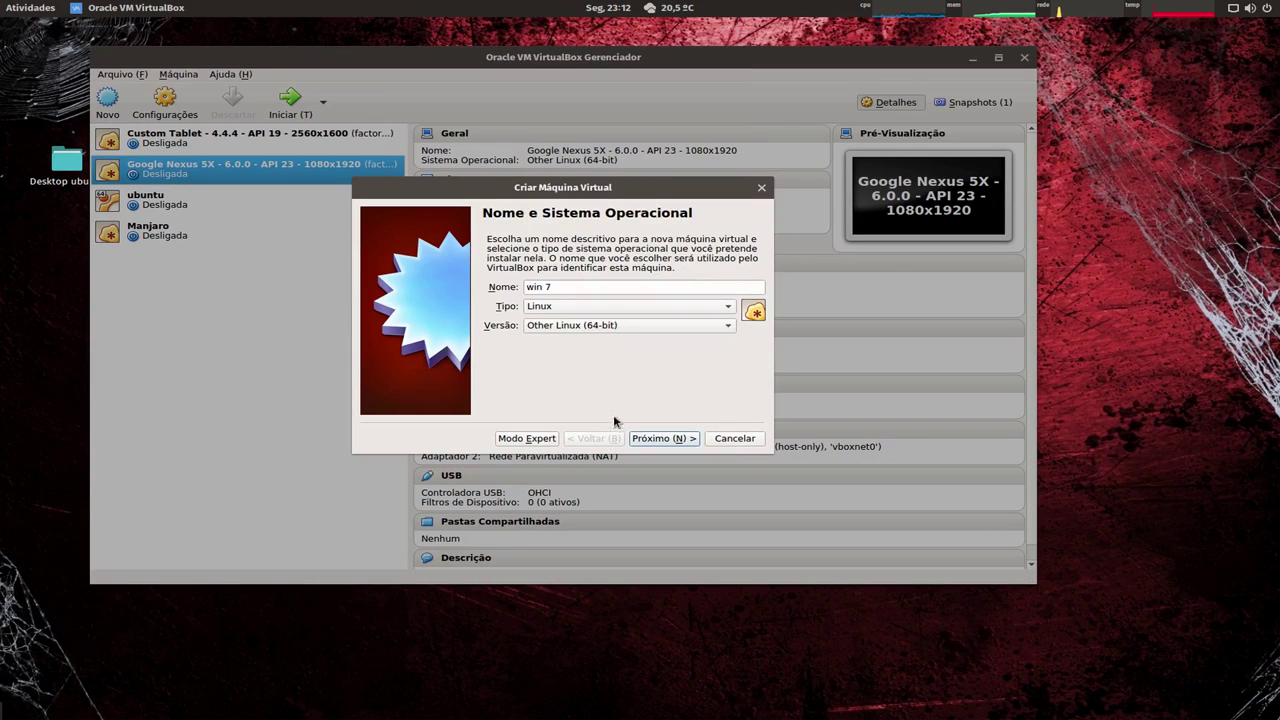
left_click(608, 306)
left_click(609, 292)
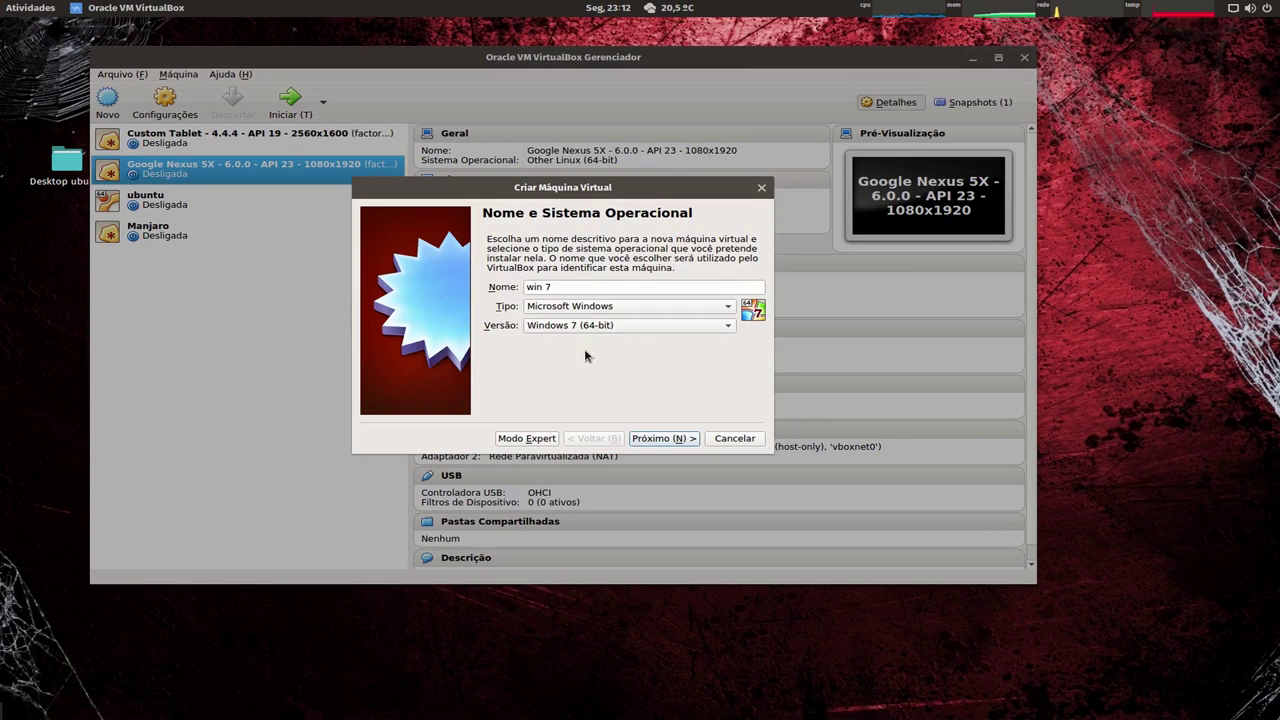
Set the new machine's memory size to 2024 MB and proceed to the hard disk options.
left_click(670, 440)
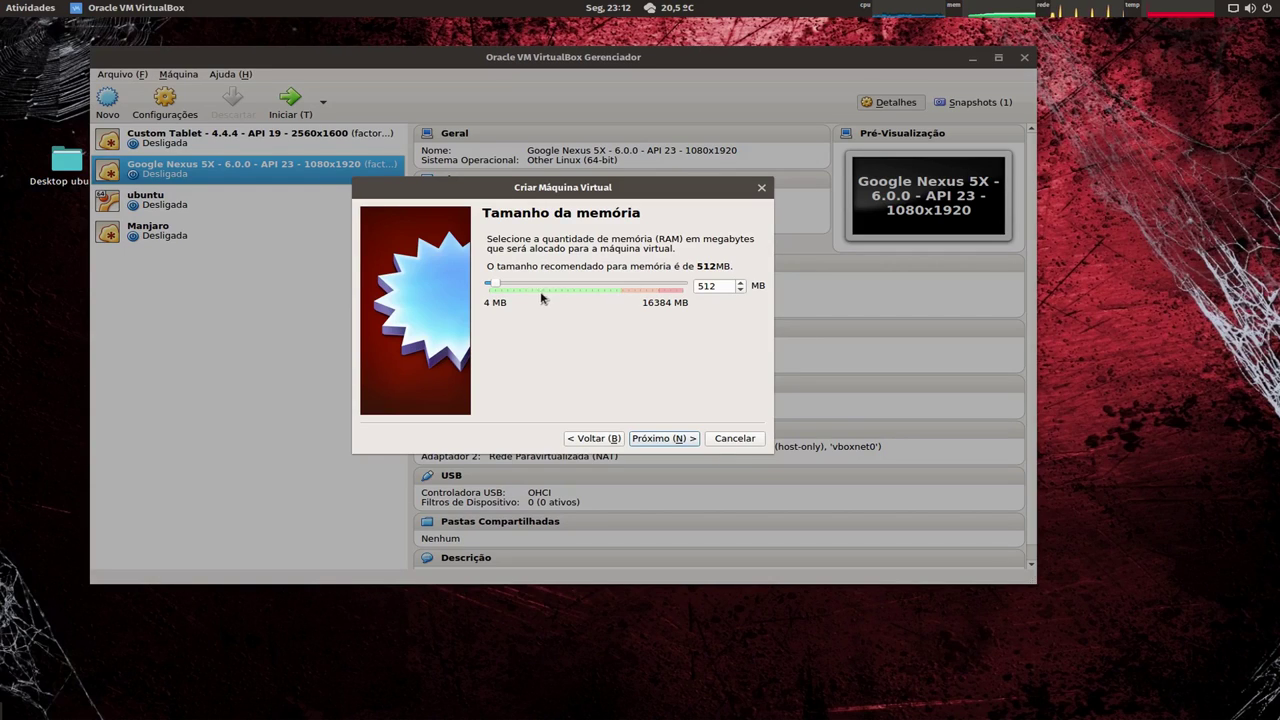
left_click_drag(501, 285, 617, 286)
key("BackSpace")
double_click(723, 288)
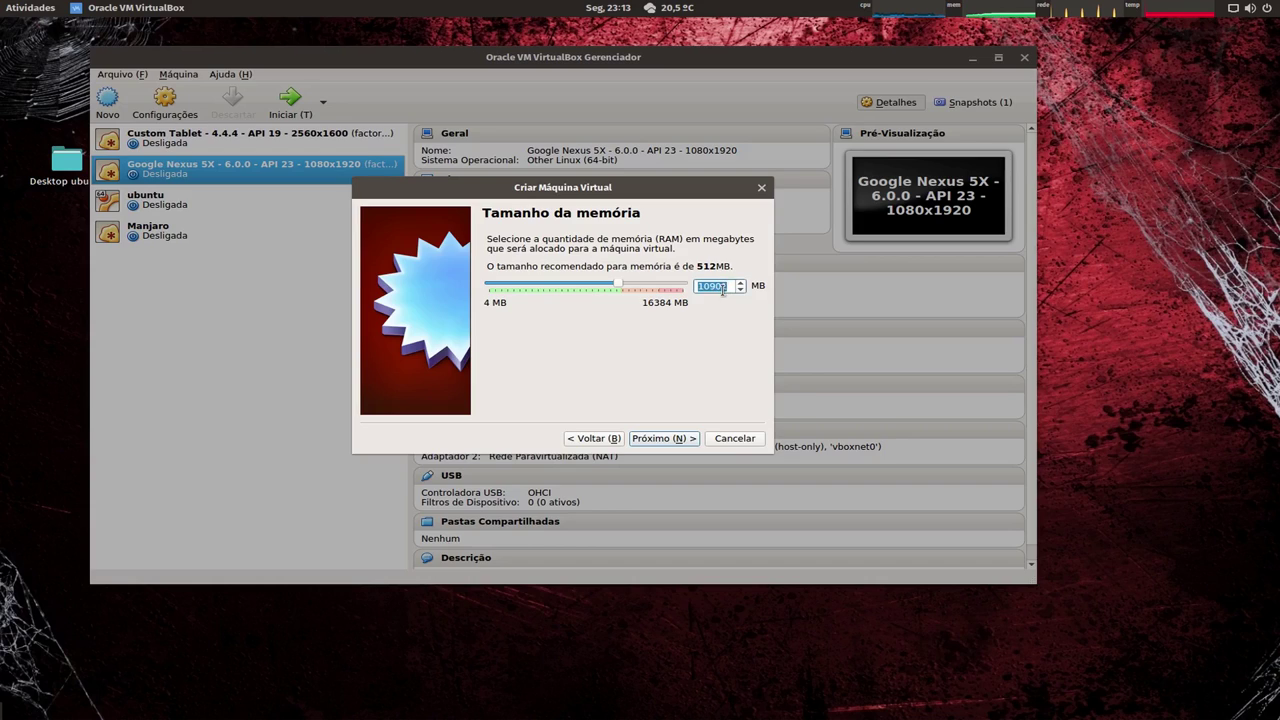
left_click(740, 283)
type("2024")
key("Tab")
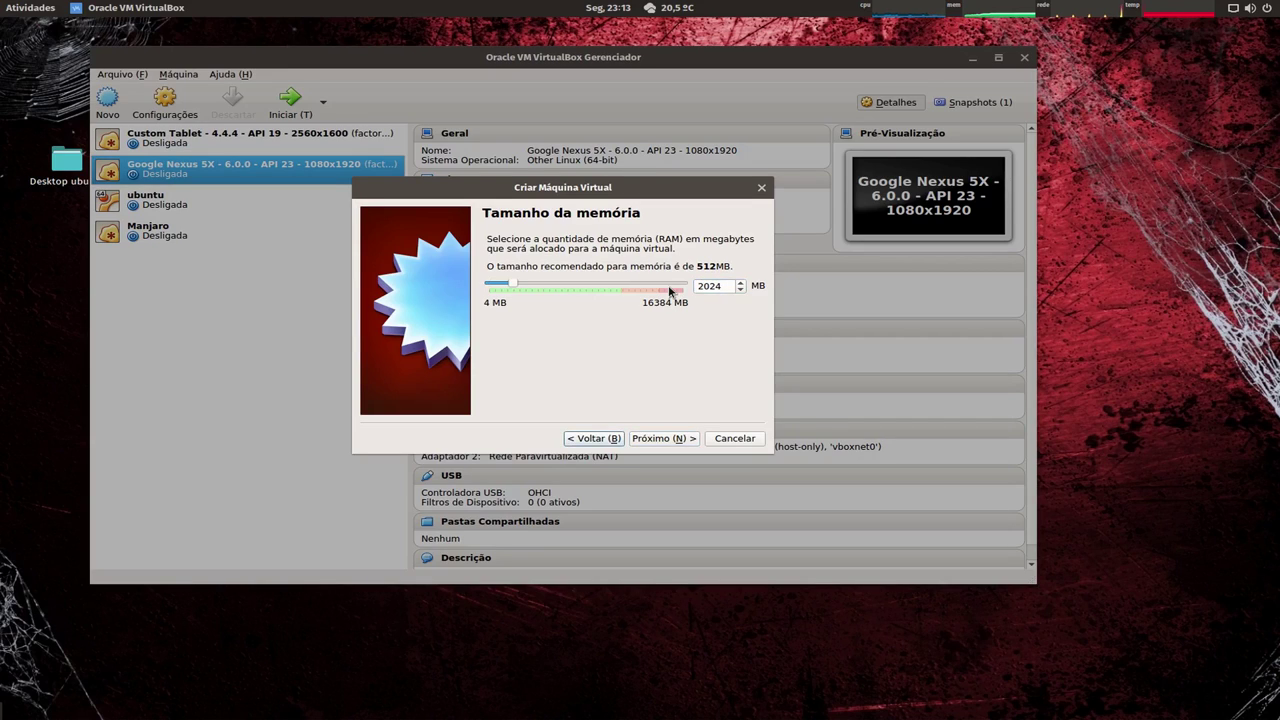
left_click(652, 441)
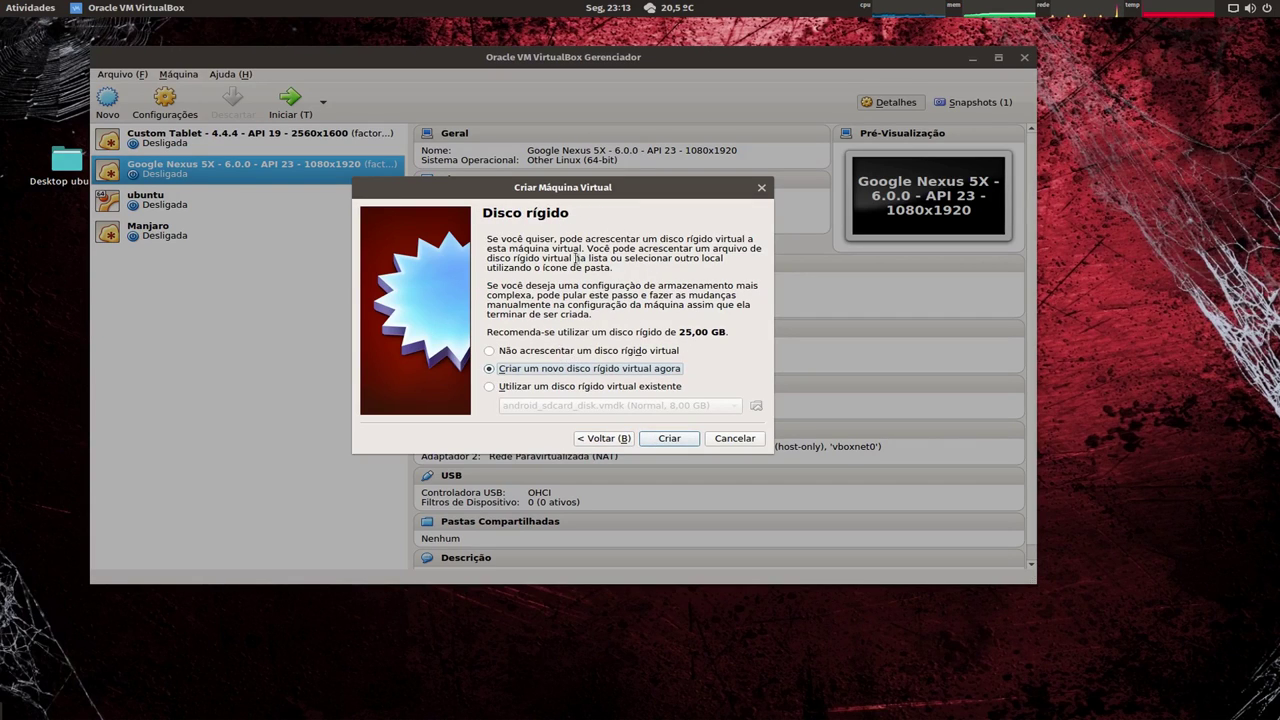
left_click_drag(589, 194, 589, 167)
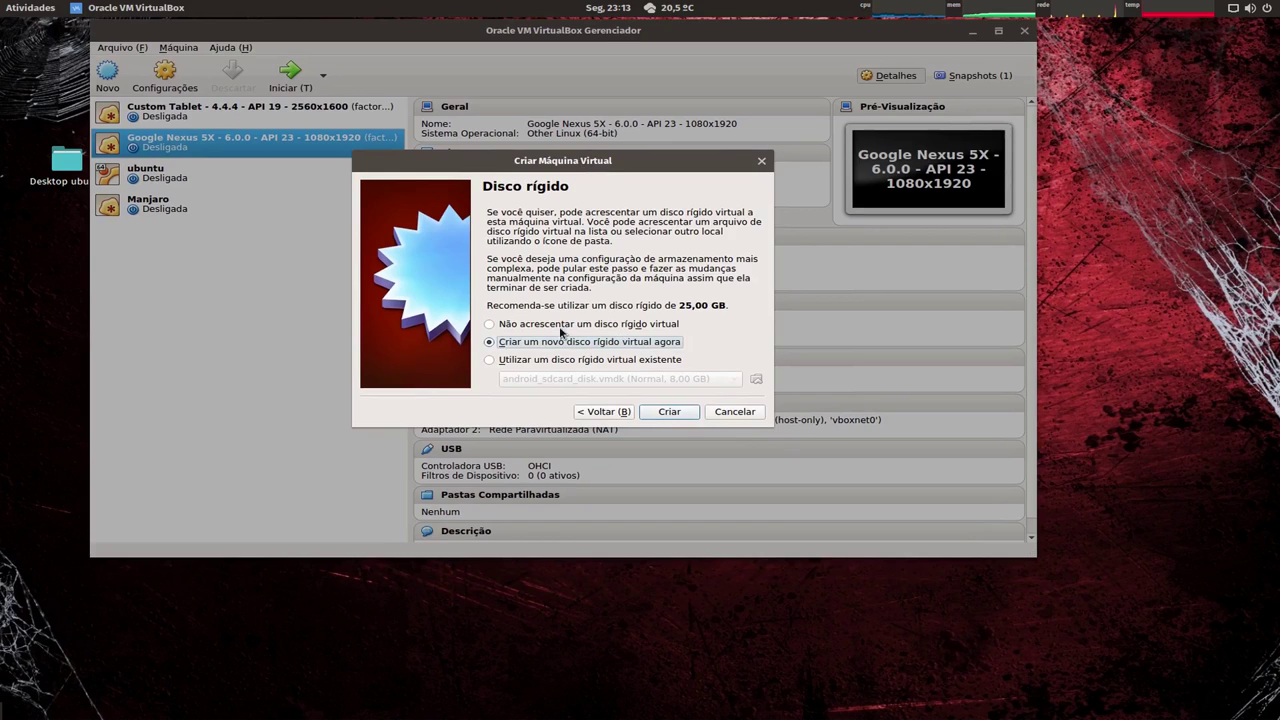
Try the options for adding no virtual hard disk and for using an existing one, and list the existing disks.
left_click(512, 326)
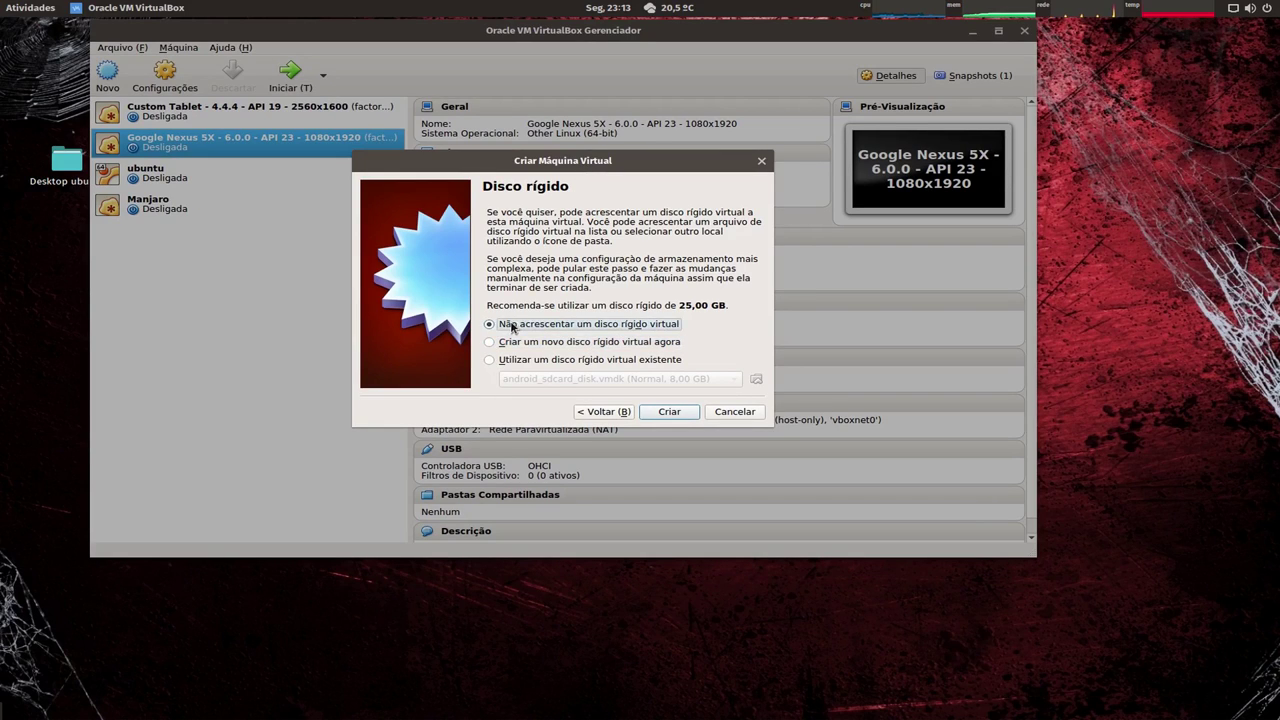
left_click(536, 343)
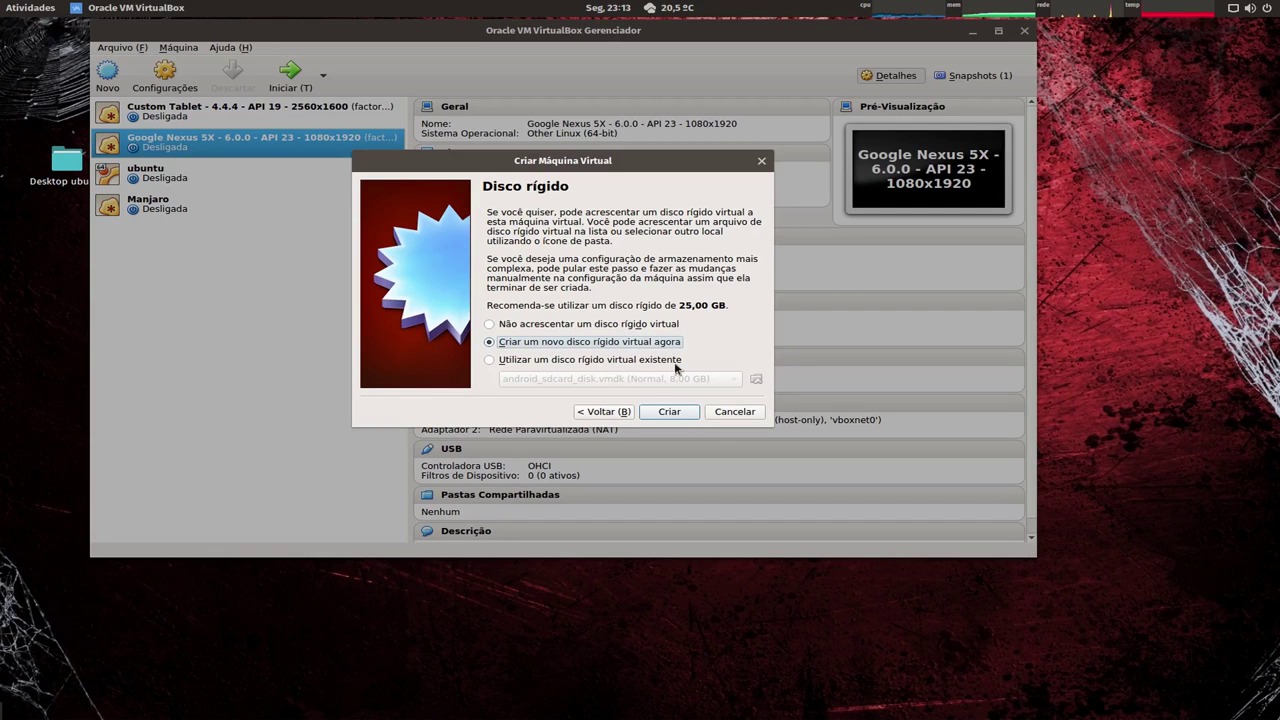
left_click(573, 362)
left_click(735, 382)
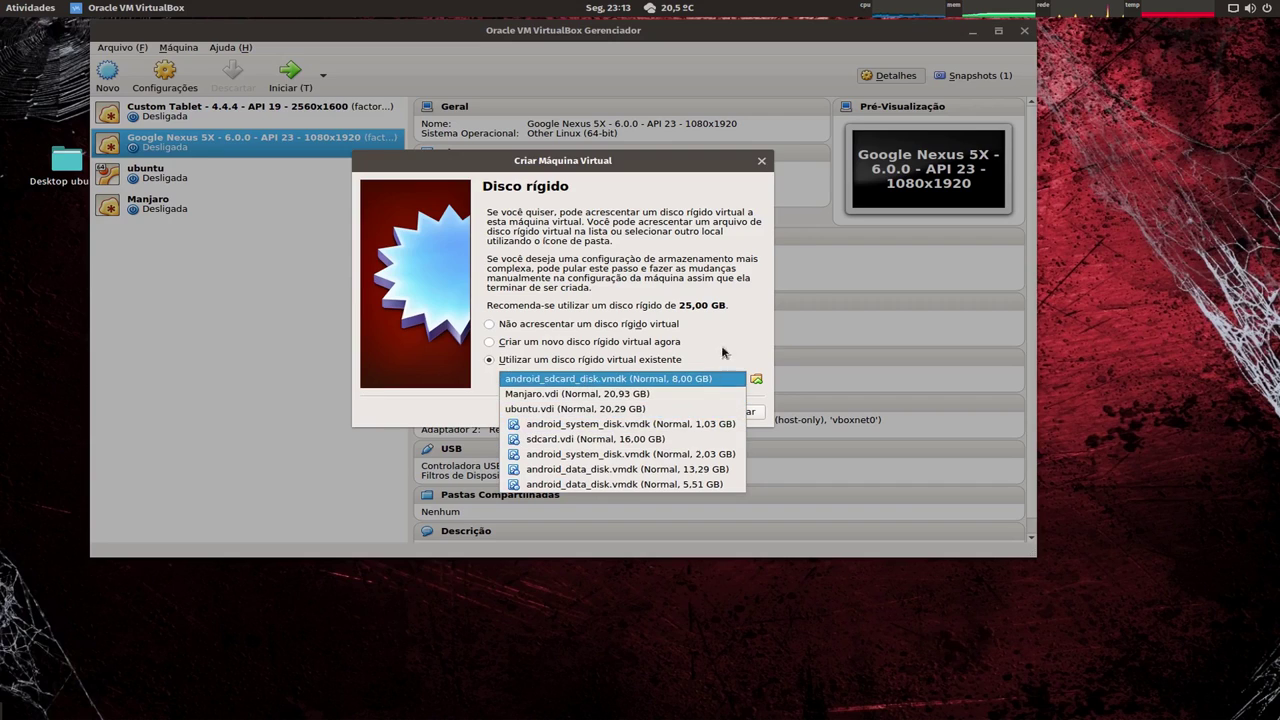
left_click(754, 331)
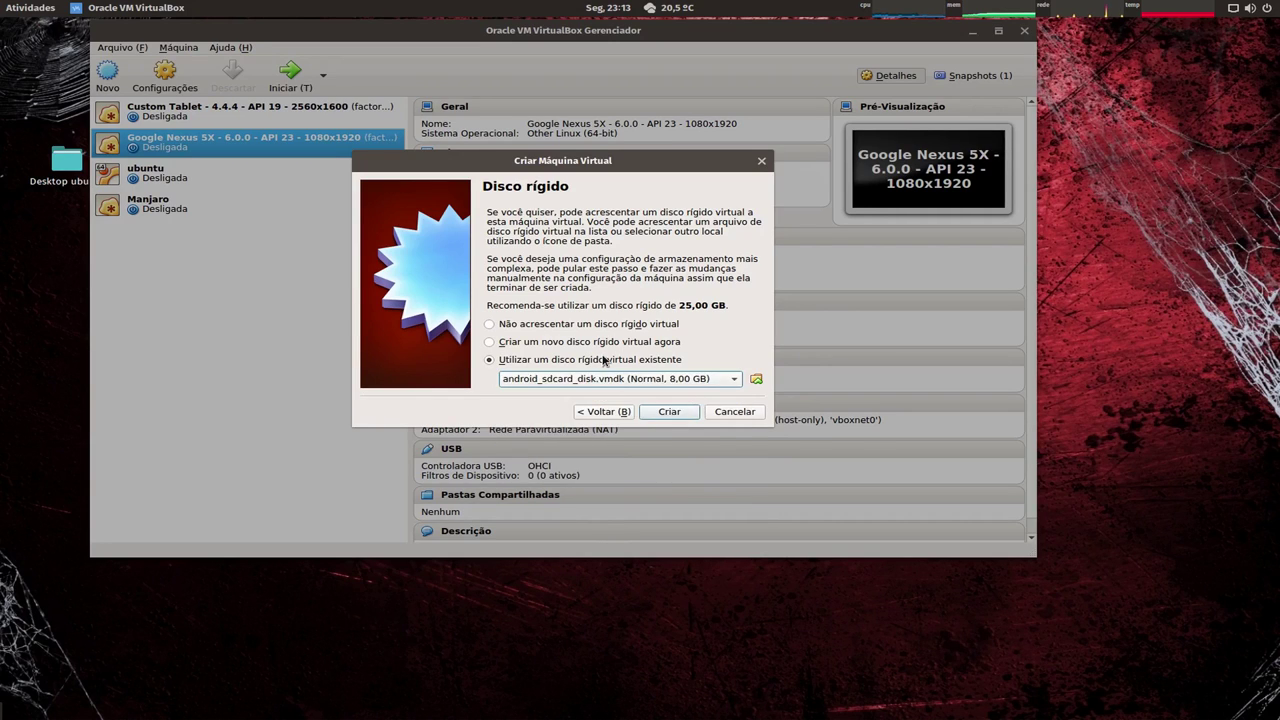
Choose to create a new virtual hard disk now, with the VDI (VirtualBox Disk Image) file type.
left_click(598, 343)
left_click(668, 411)
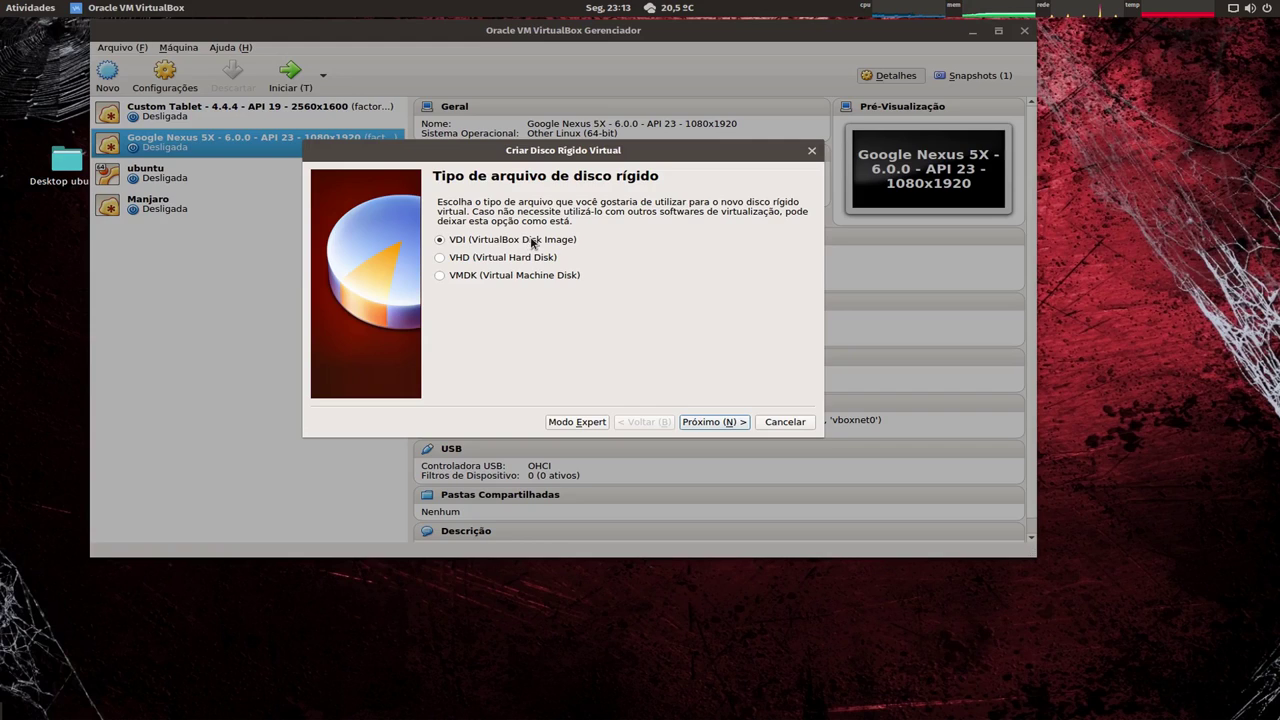
left_click(457, 277)
left_click(720, 423)
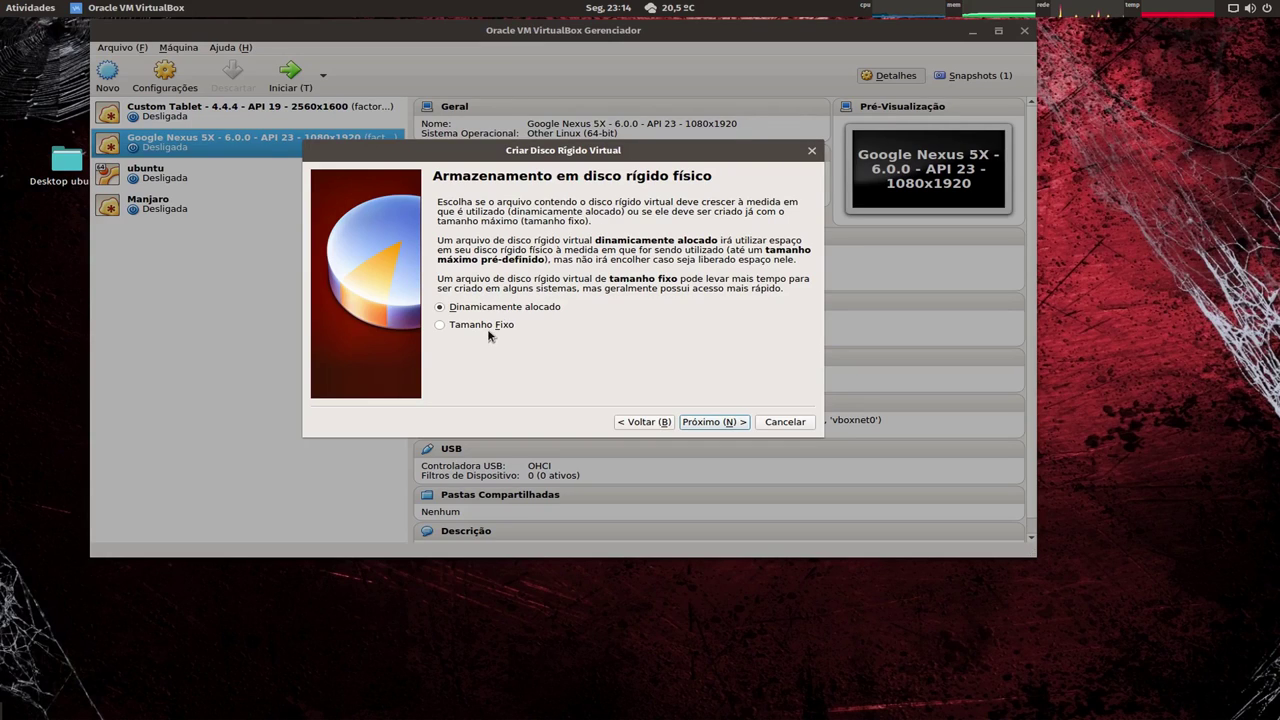
Make the new disk's storage dynamically allocated and proceed to its file location and size.
left_click(488, 332)
left_click(429, 307)
left_click(702, 424)
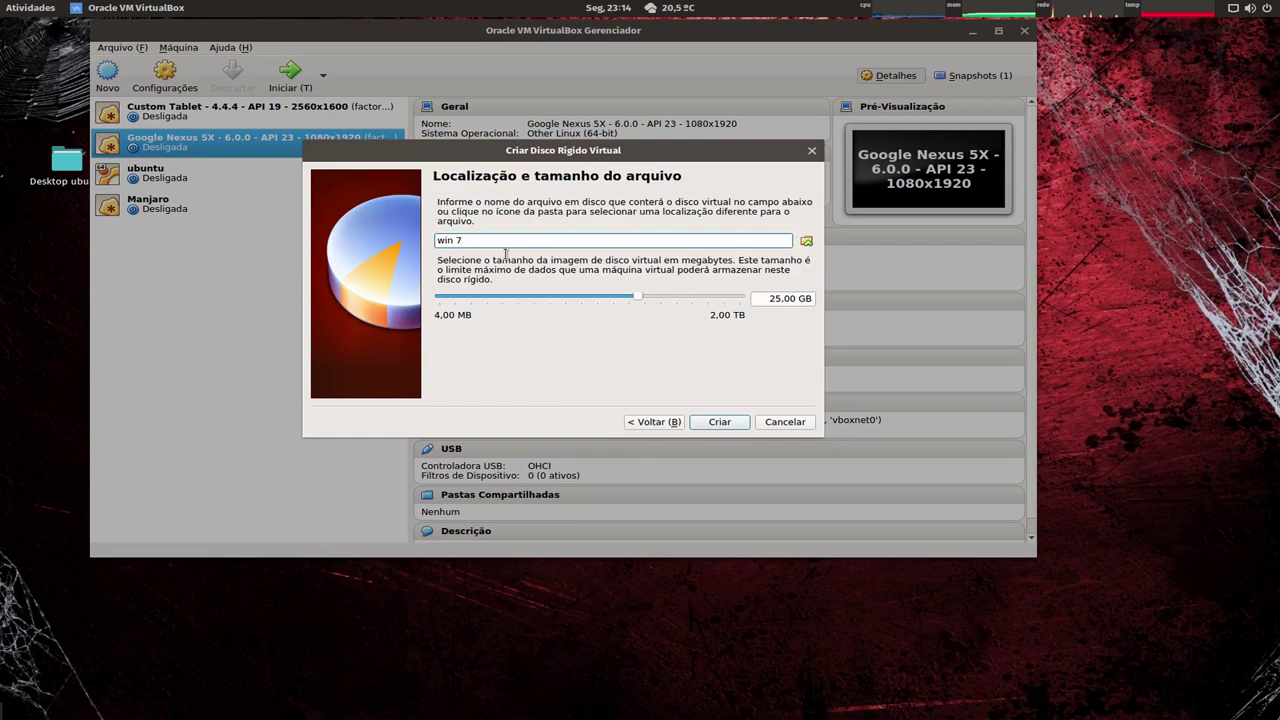
Set the virtual disk's size to 15 GB, keep the file name "win 7", and create the disk.
left_click_drag(482, 240, 244, 237)
left_click_drag(768, 300, 833, 302)
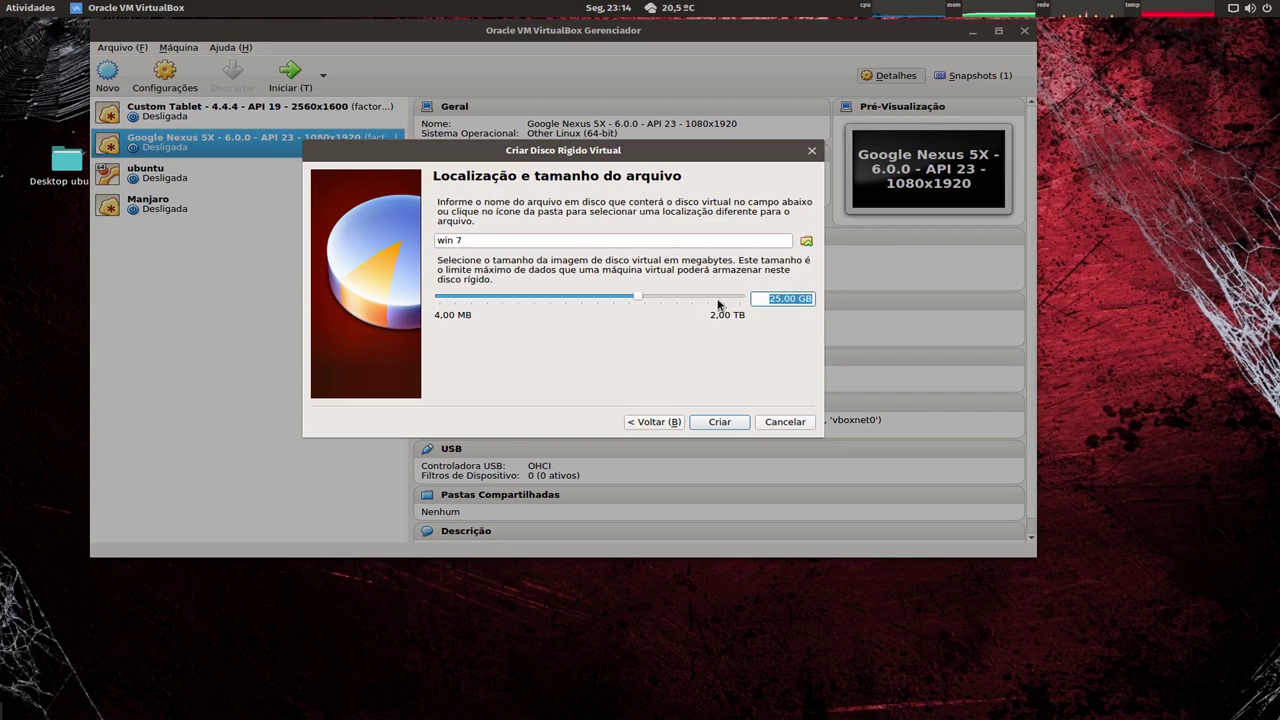
double_click(760, 300)
type("15")
key("Tab")
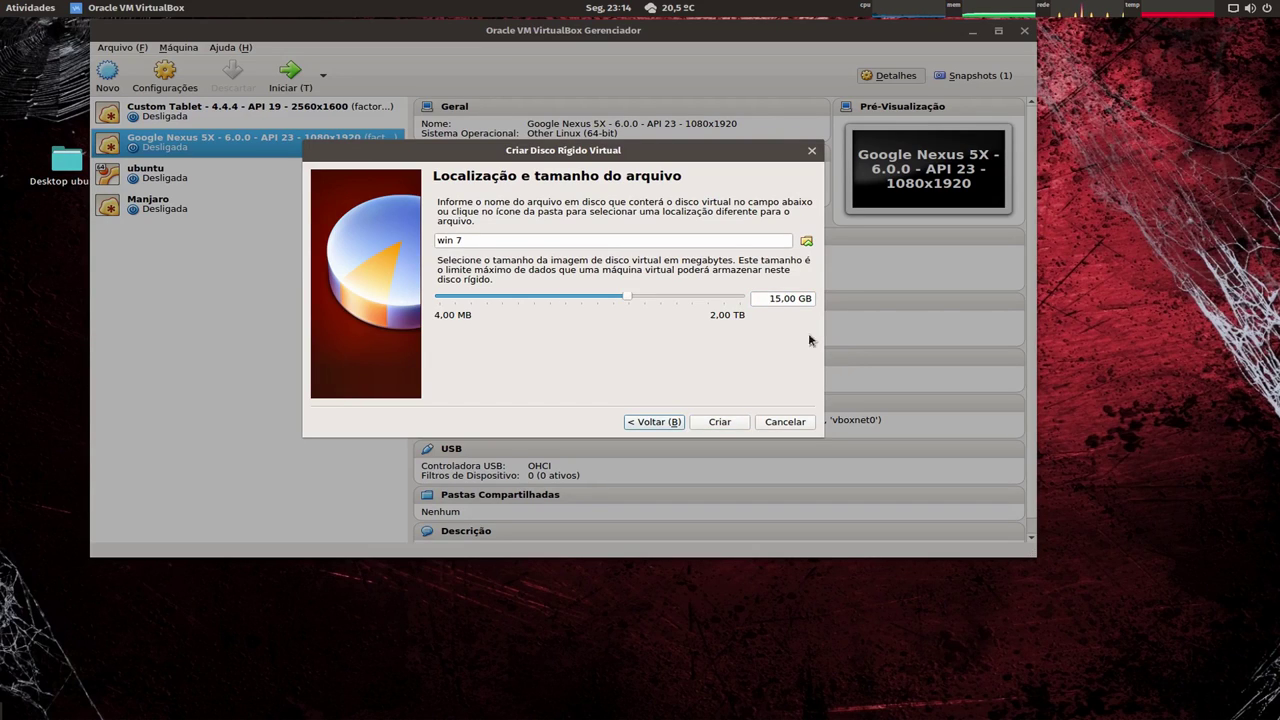
left_click(717, 423)
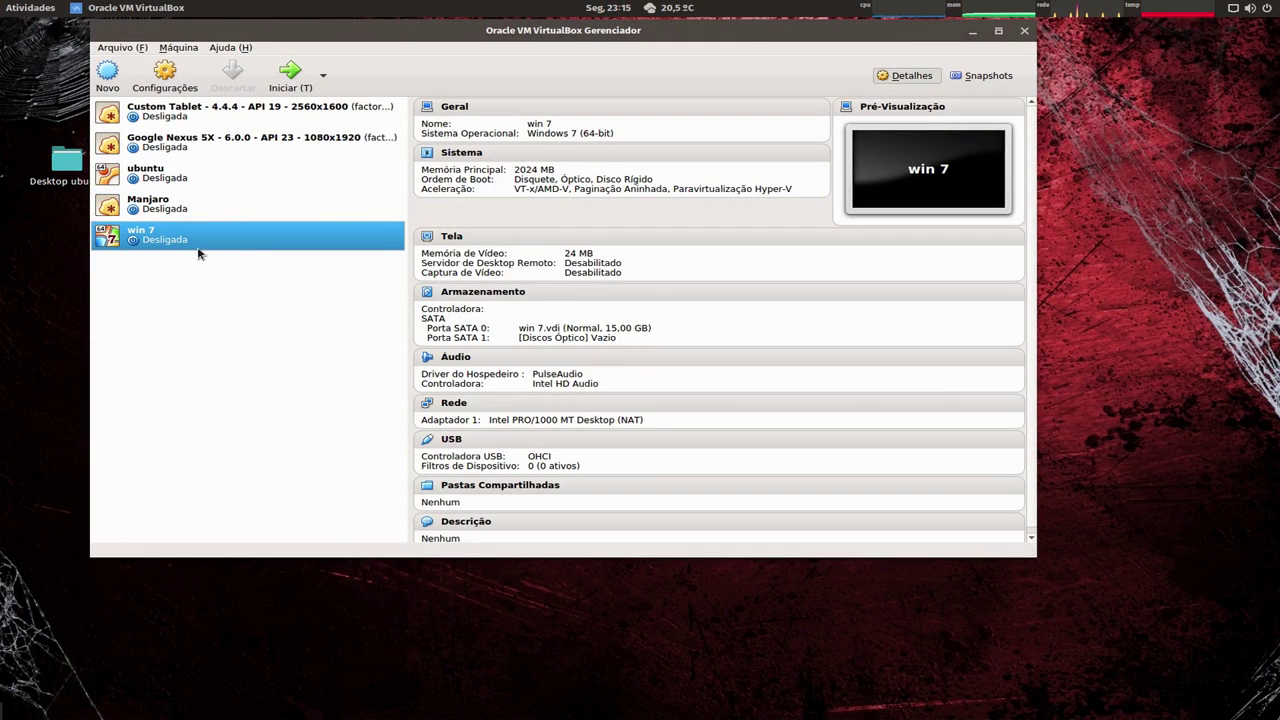
Open the general settings of the win 7 machine and review the advanced, description and encryption options.
left_click(452, 107)
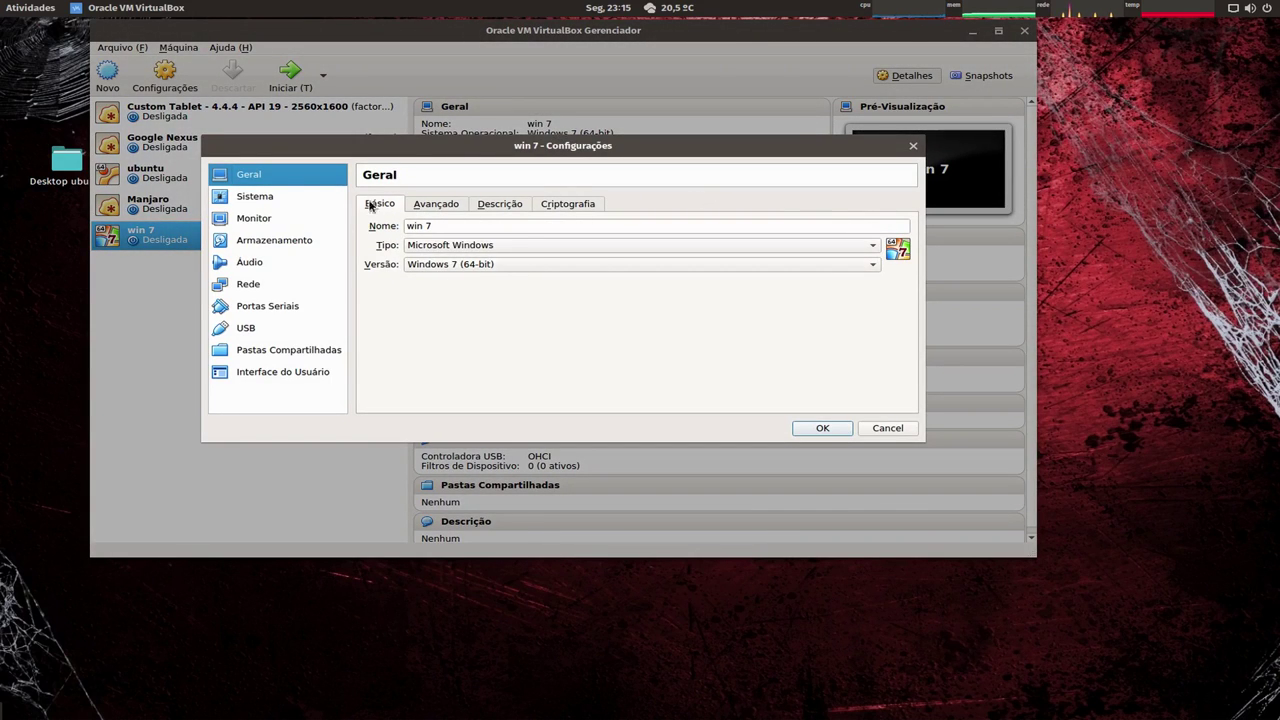
left_click(436, 204)
left_click(500, 204)
left_click(568, 205)
left_click(498, 205)
left_click(558, 205)
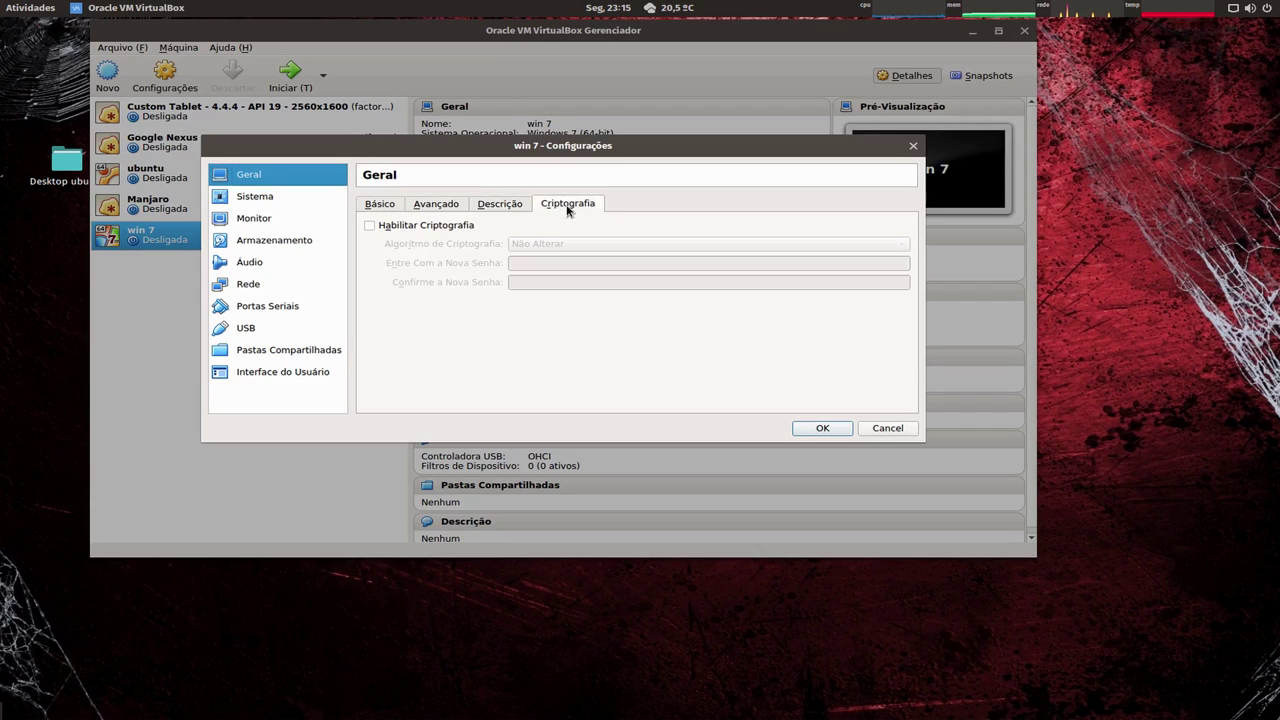
Examine the shared clipboard and drag-and-drop choices in the machine's advanced general settings.
left_click(456, 207)
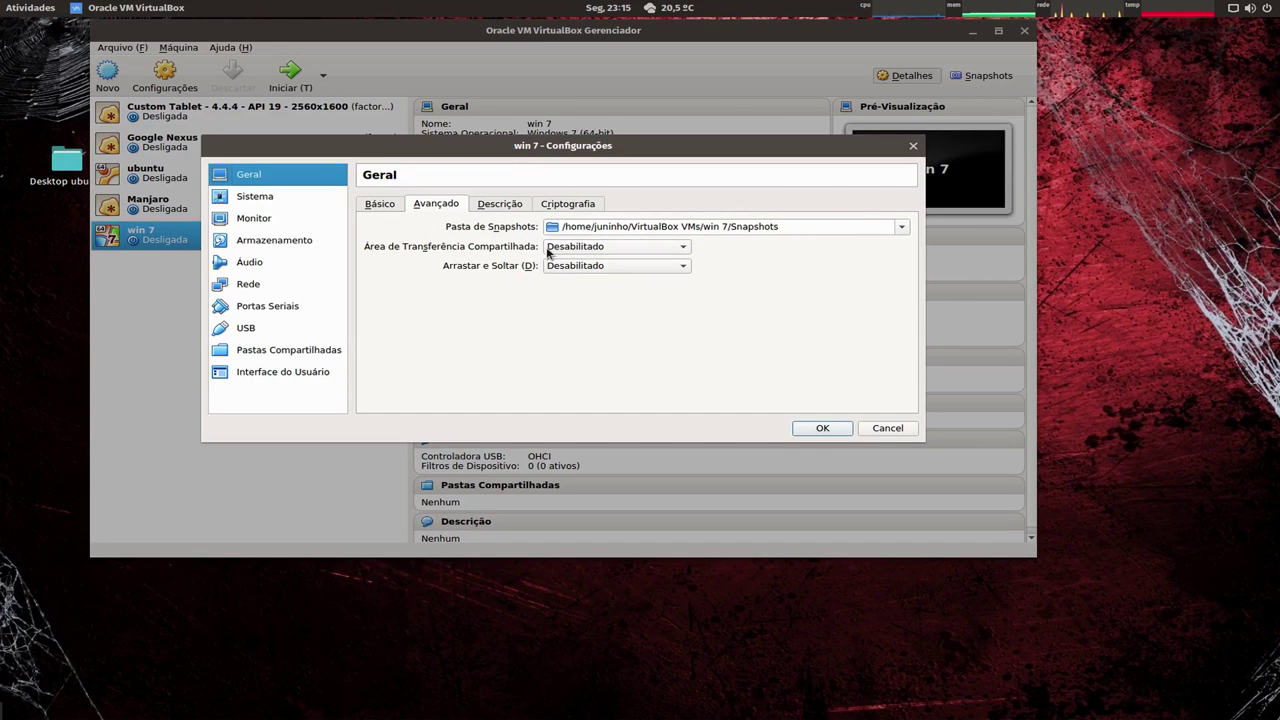
left_click(598, 247)
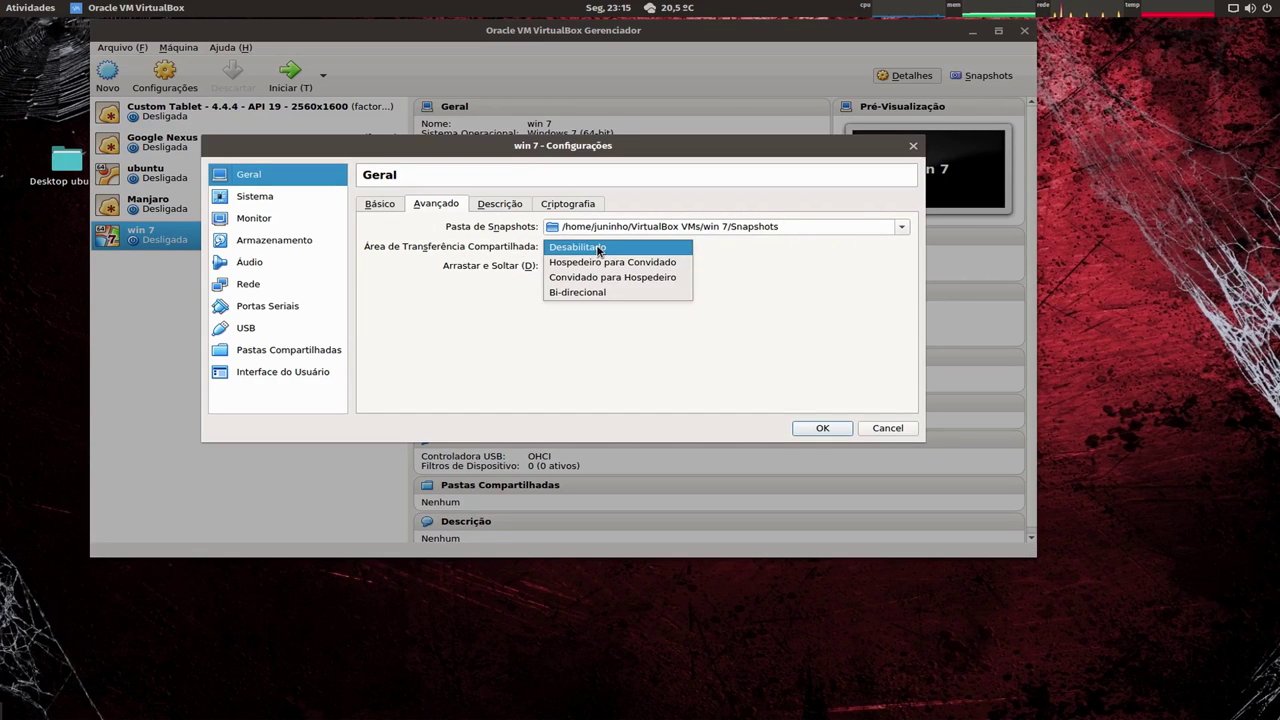
left_click(725, 262)
left_click(645, 266)
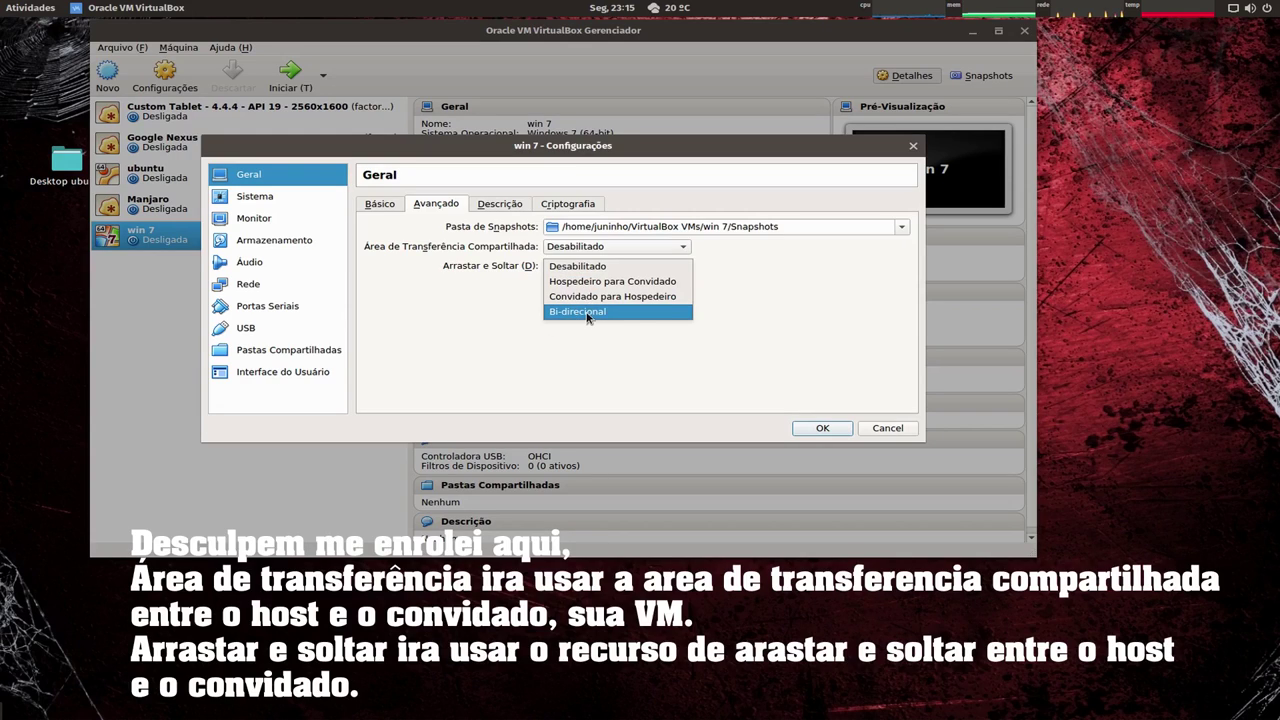
left_click(545, 340)
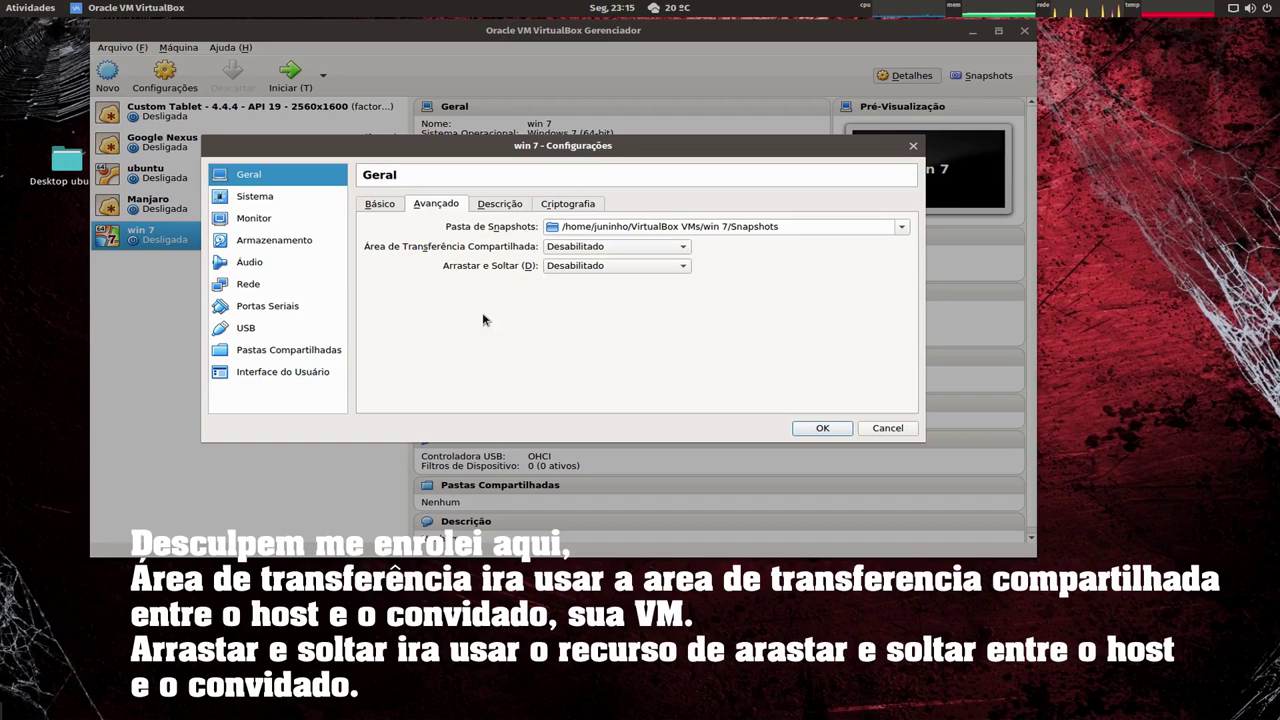
In the system settings, disable the floppy as a boot device and move it to the end of the boot order.
left_click(242, 204)
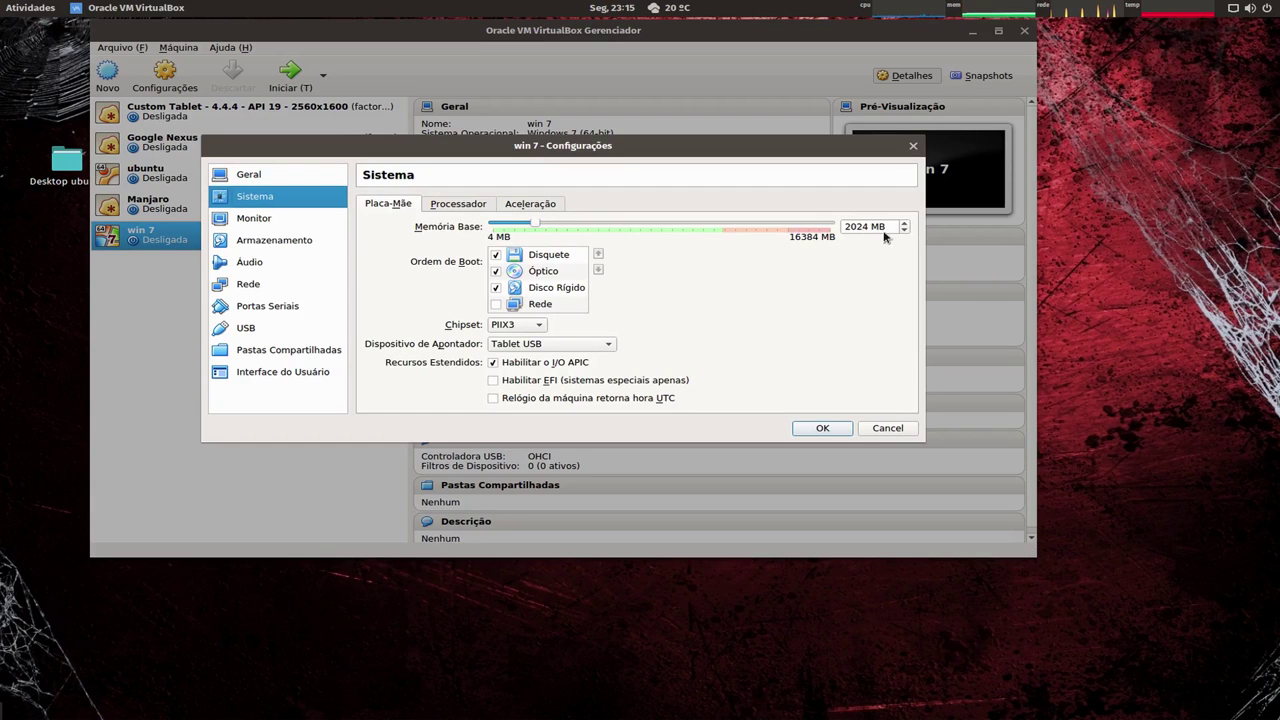
left_click(496, 255)
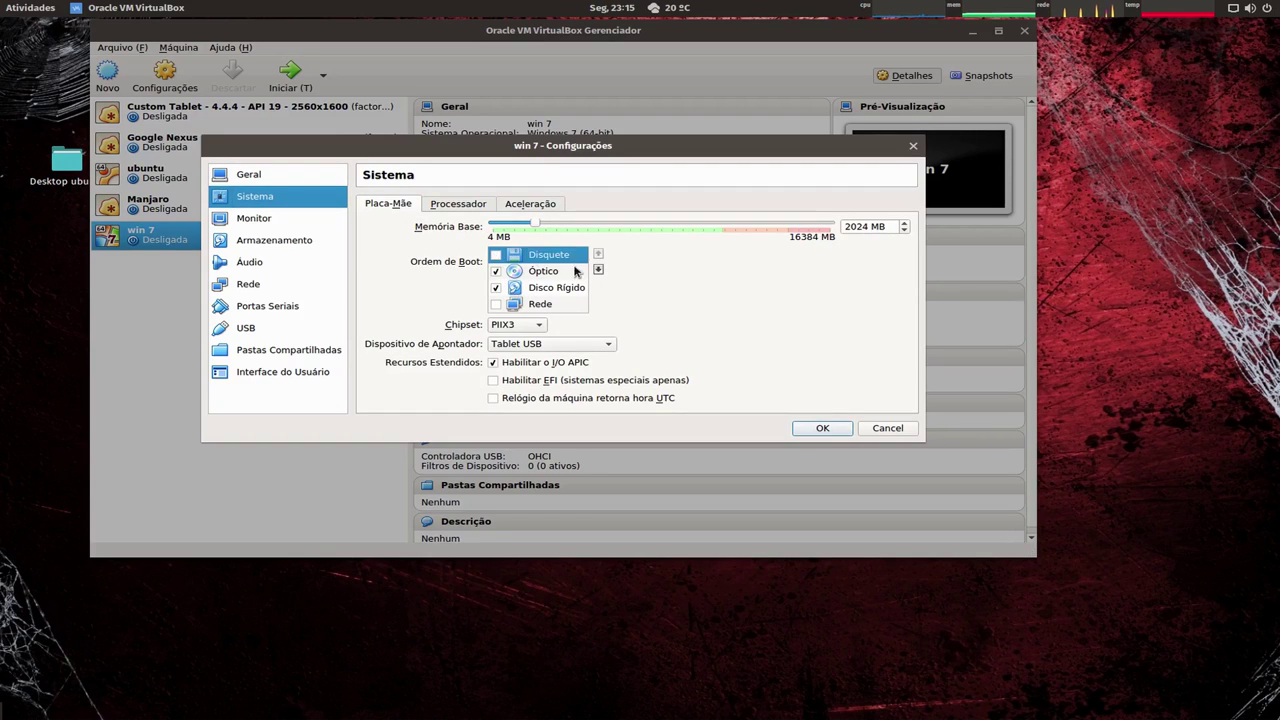
left_click(598, 270)
left_click(598, 270)
left_click(598, 270)
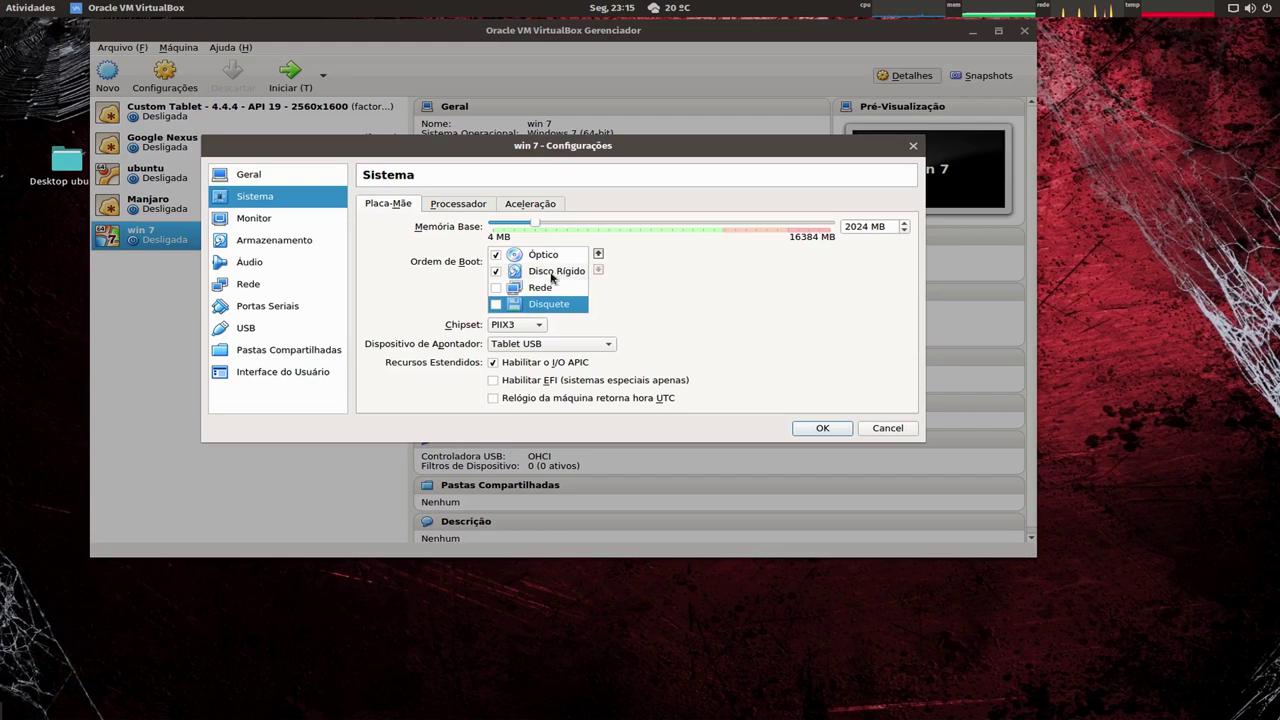
left_click(556, 258)
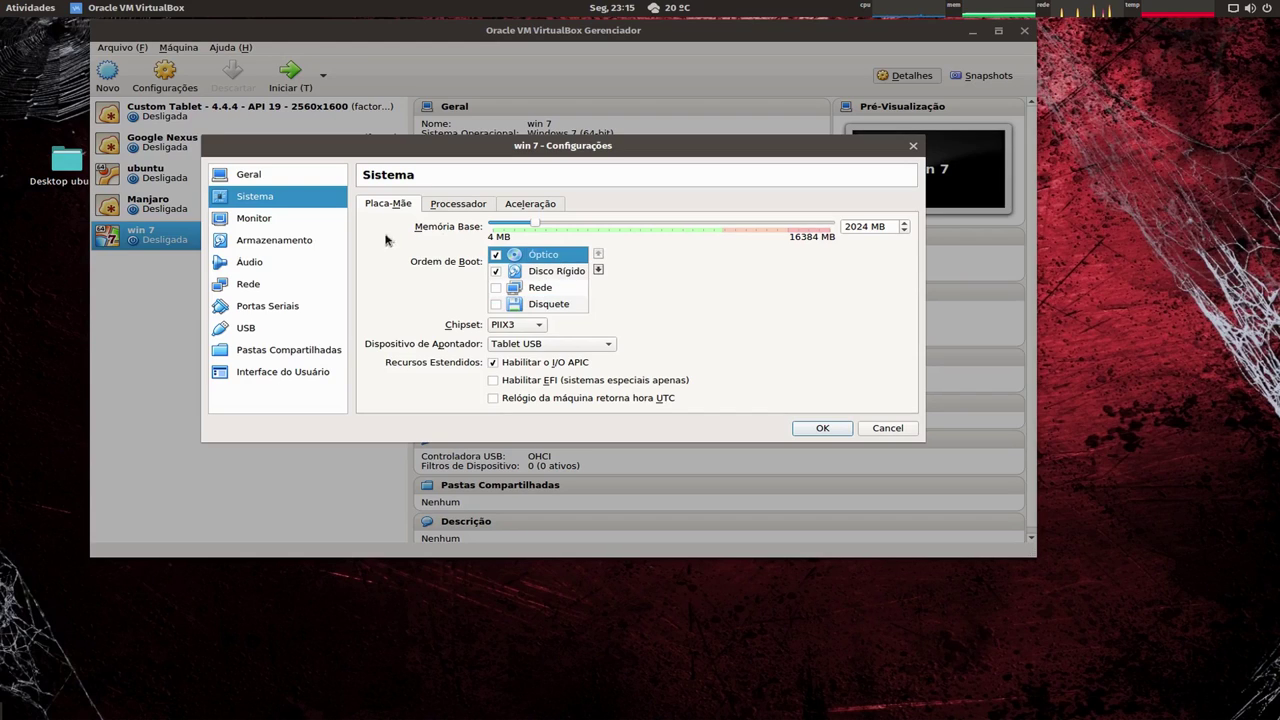
left_click(551, 271)
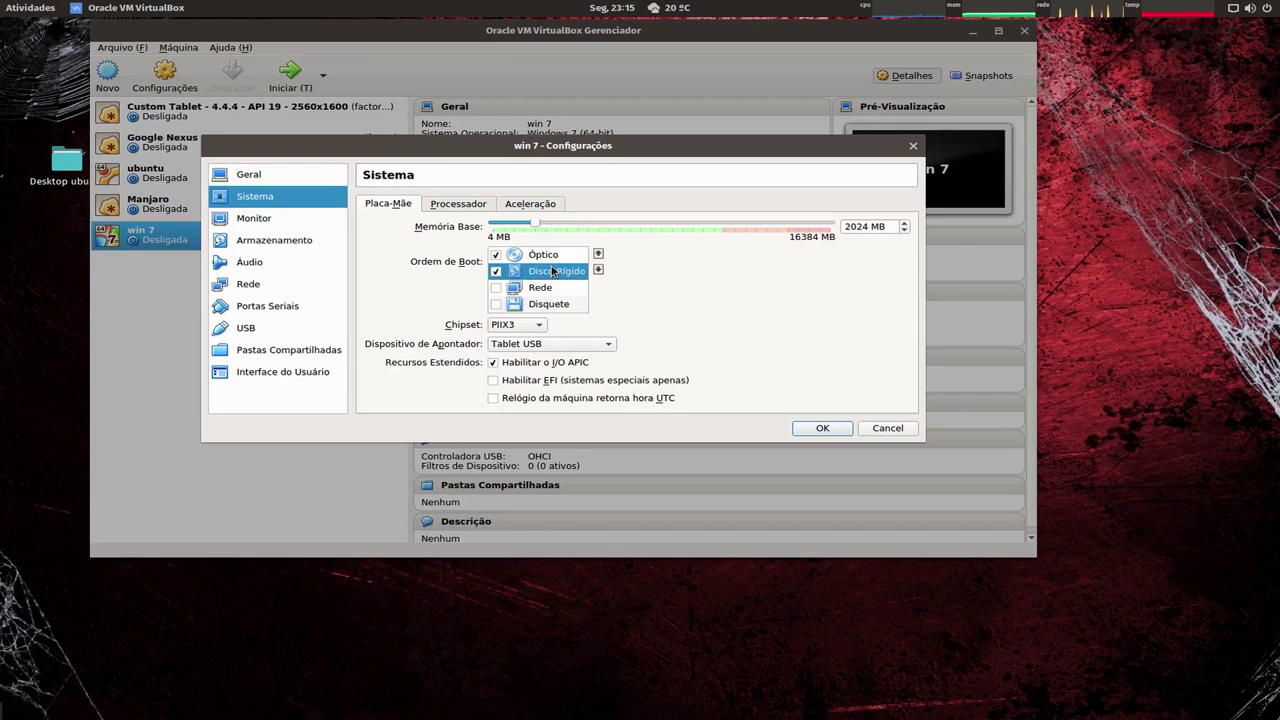
Examine the motherboard's chipset, pointing device and extended feature options.
left_click(541, 325)
left_click(628, 340)
left_click(597, 346)
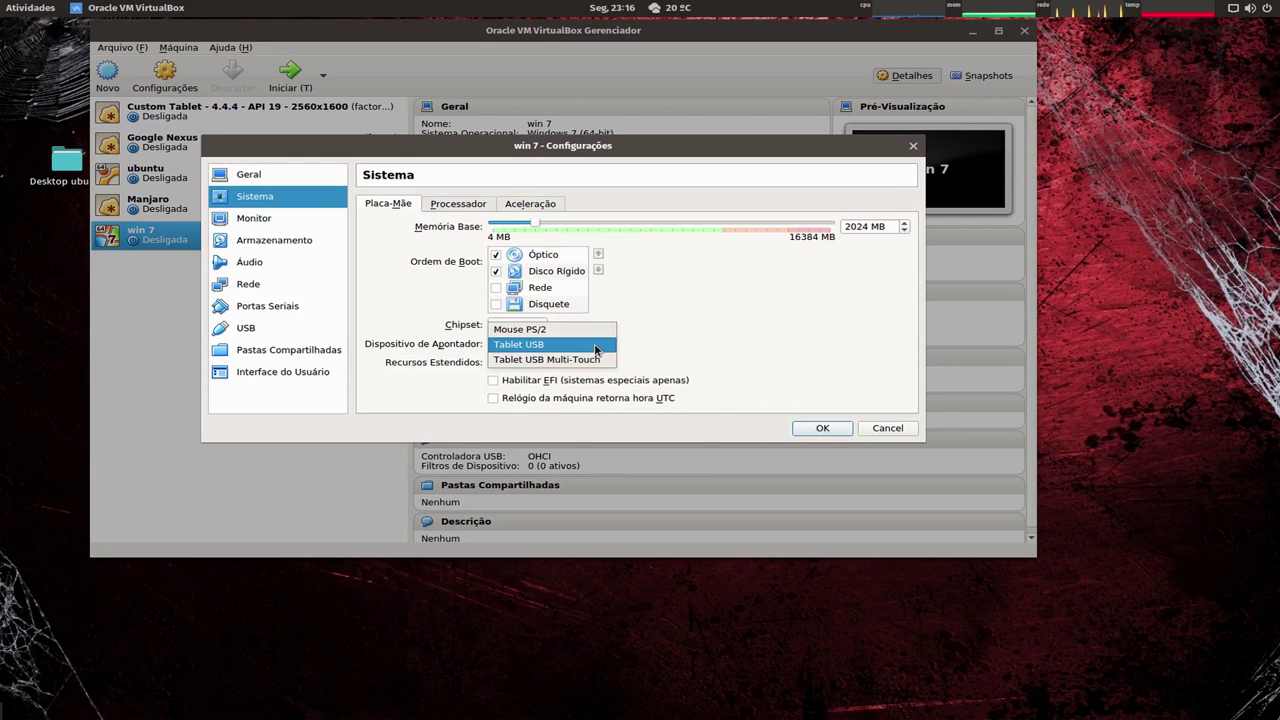
left_click(597, 347)
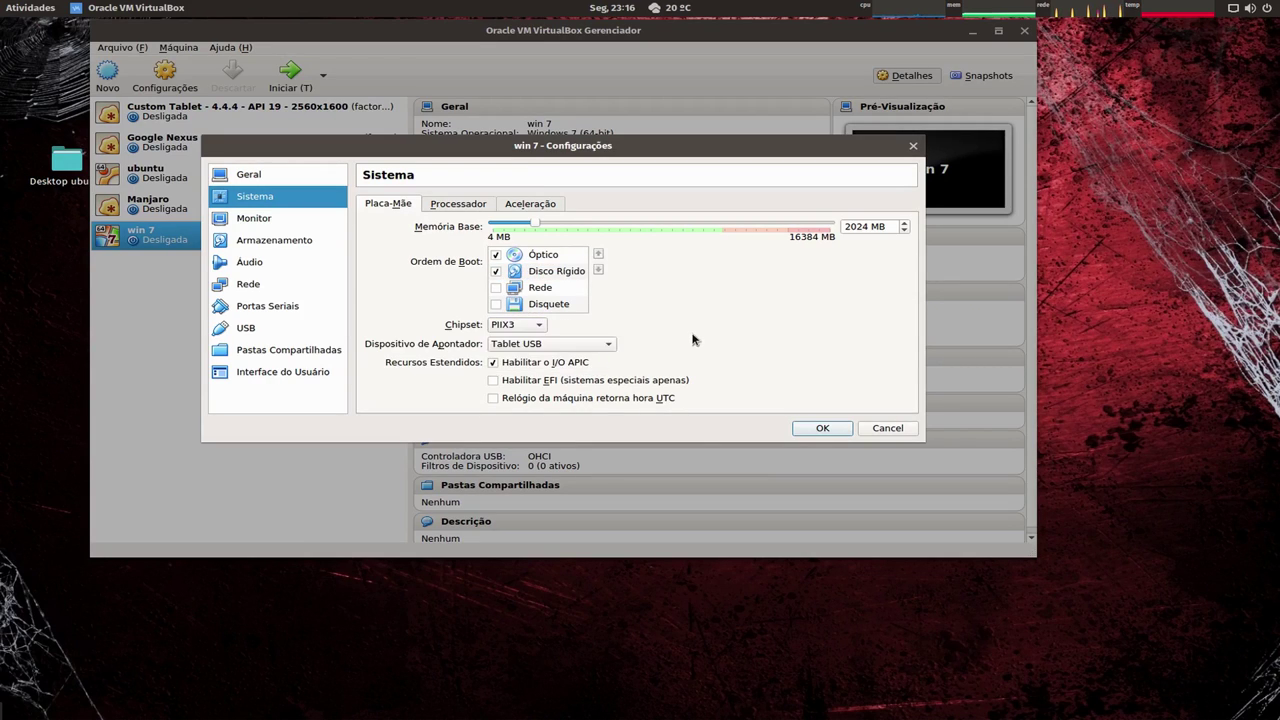
left_click(604, 346)
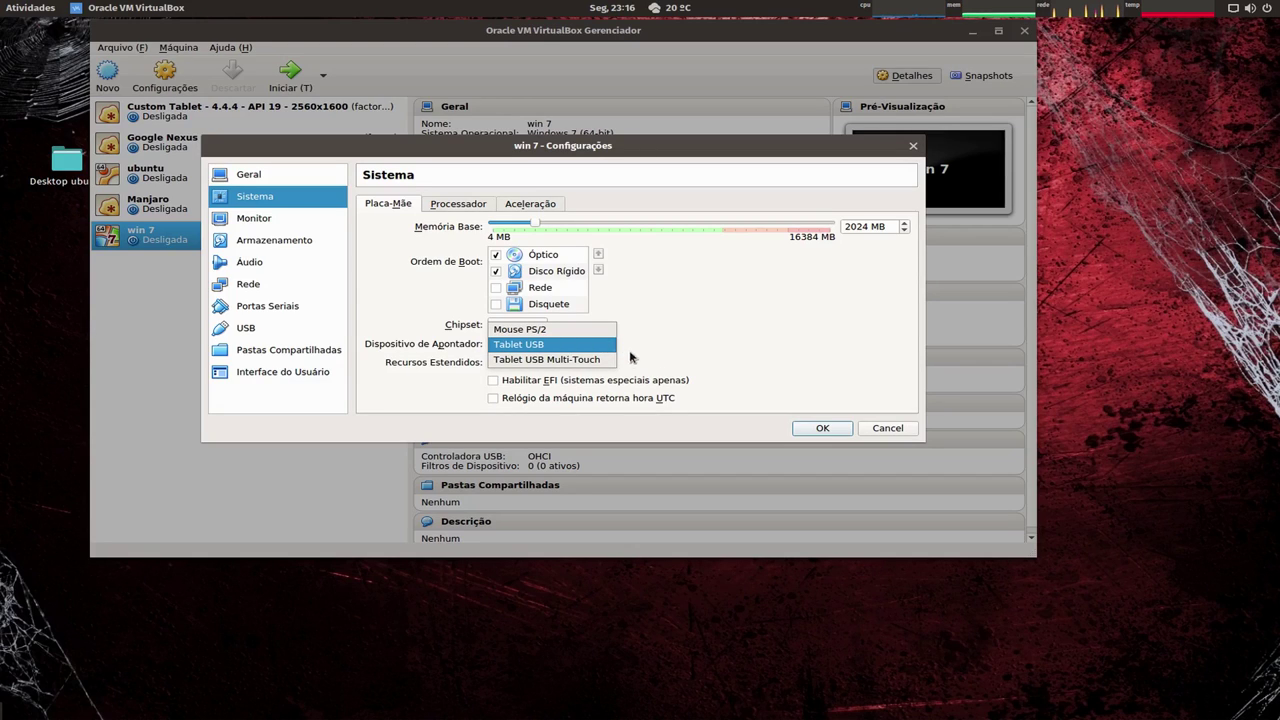
left_click(725, 349)
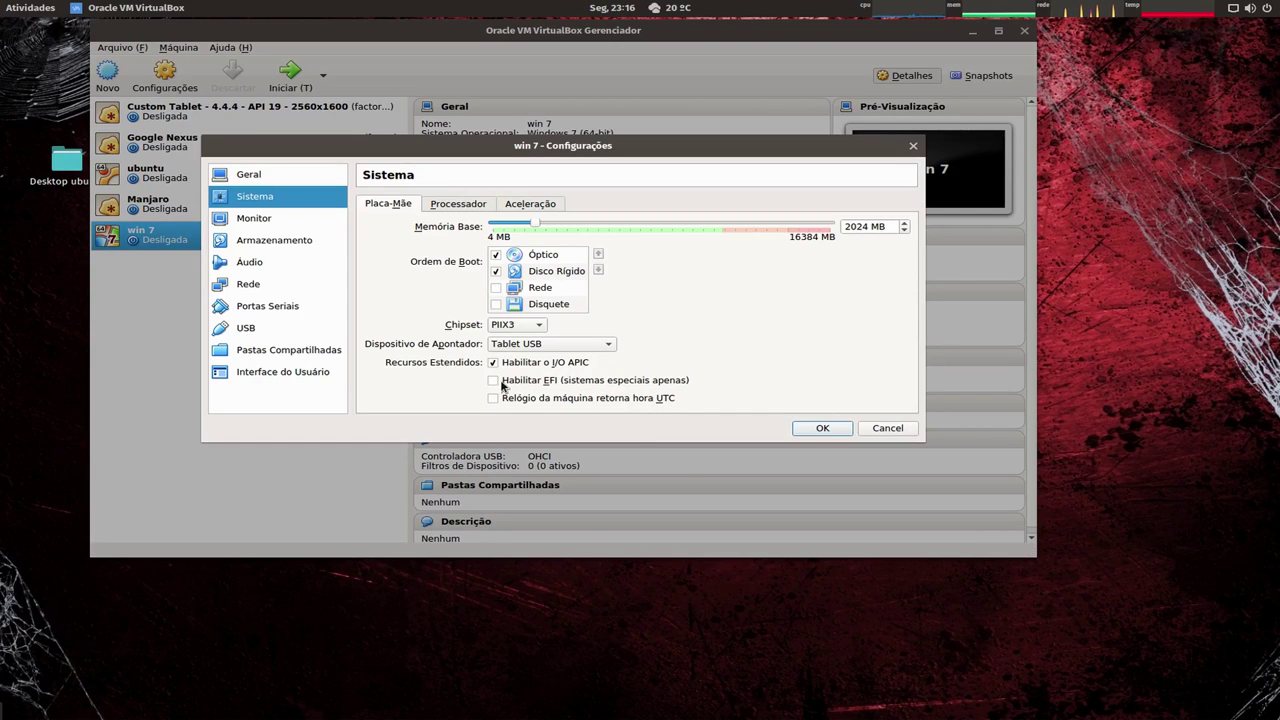
mouse_move(503, 386)
Try assigning 4 processors to the machine, and return the processor count to 1.
left_click(467, 210)
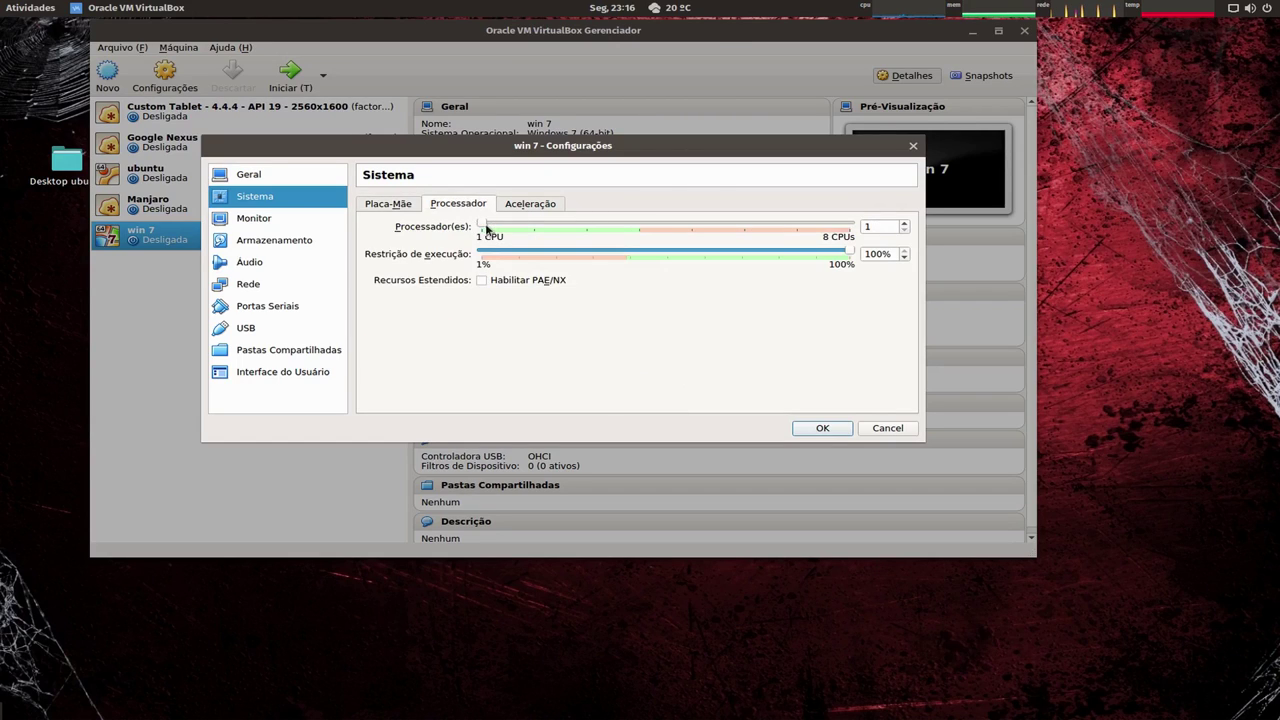
left_click_drag(536, 221, 389, 233)
left_click_drag(485, 228, 648, 238)
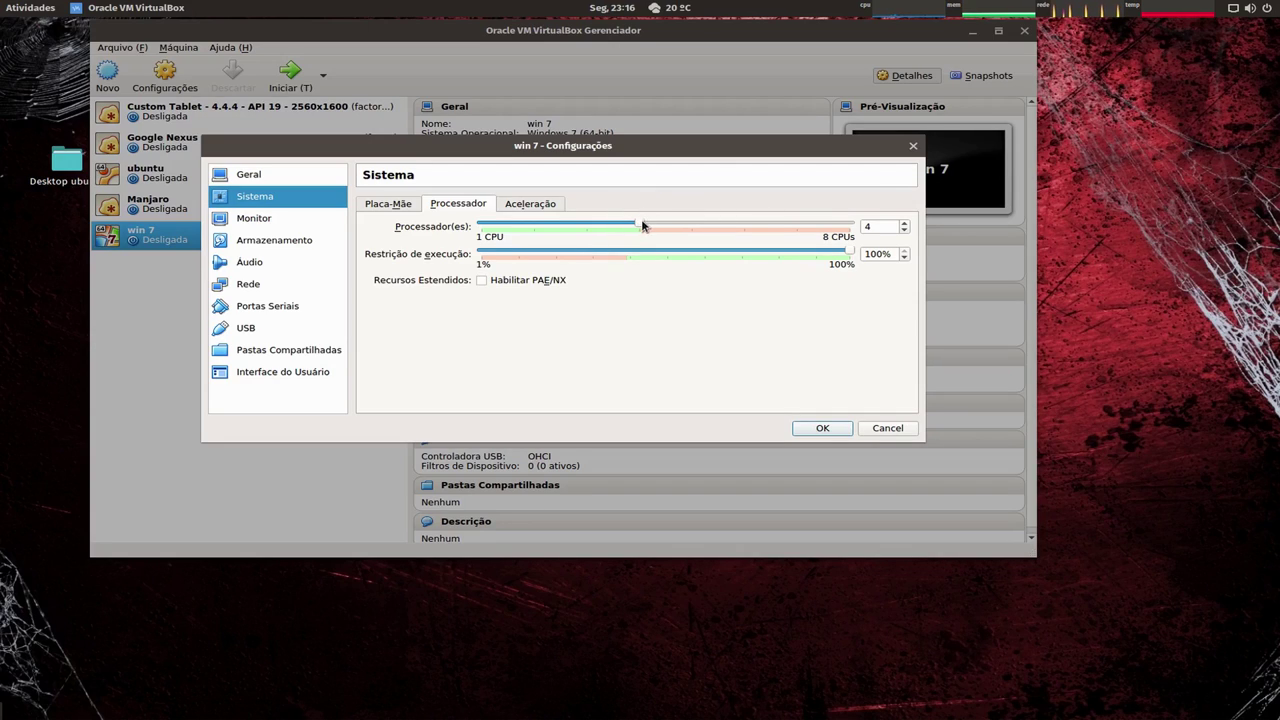
left_click_drag(645, 225, 388, 228)
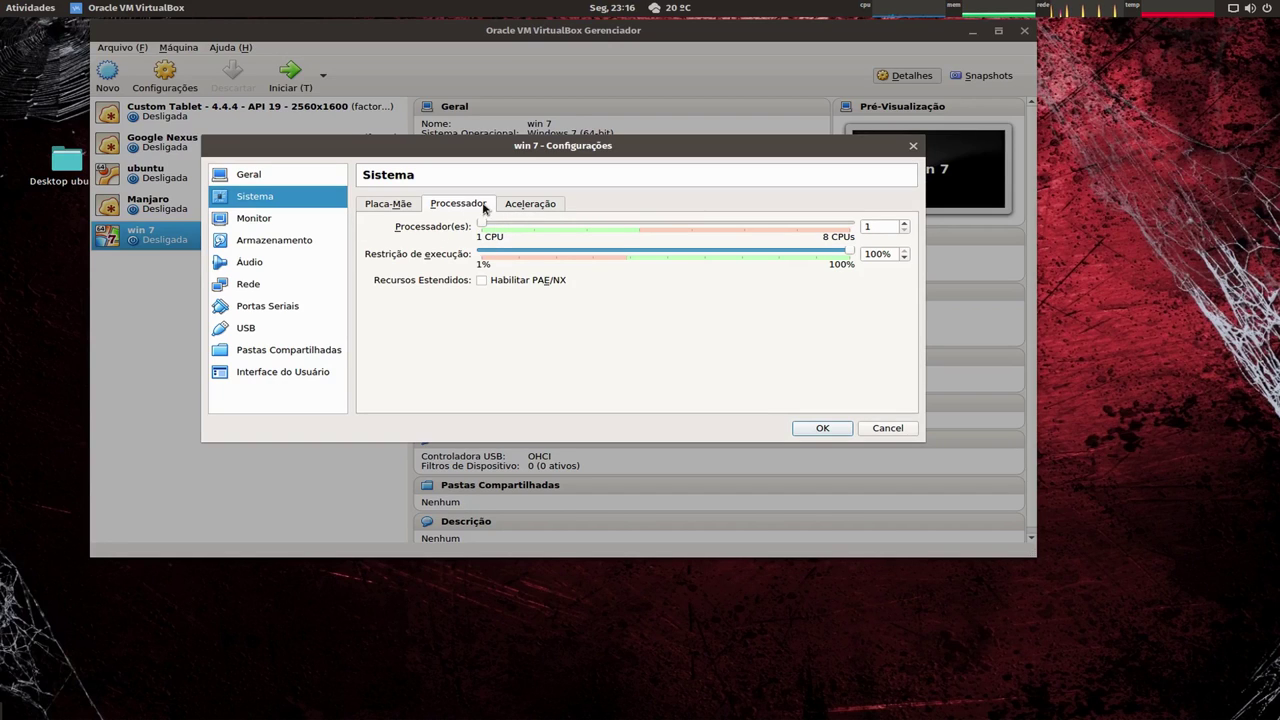
Examine the available paravirtualization interfaces in the system's acceleration settings.
left_click(530, 204)
left_click(561, 229)
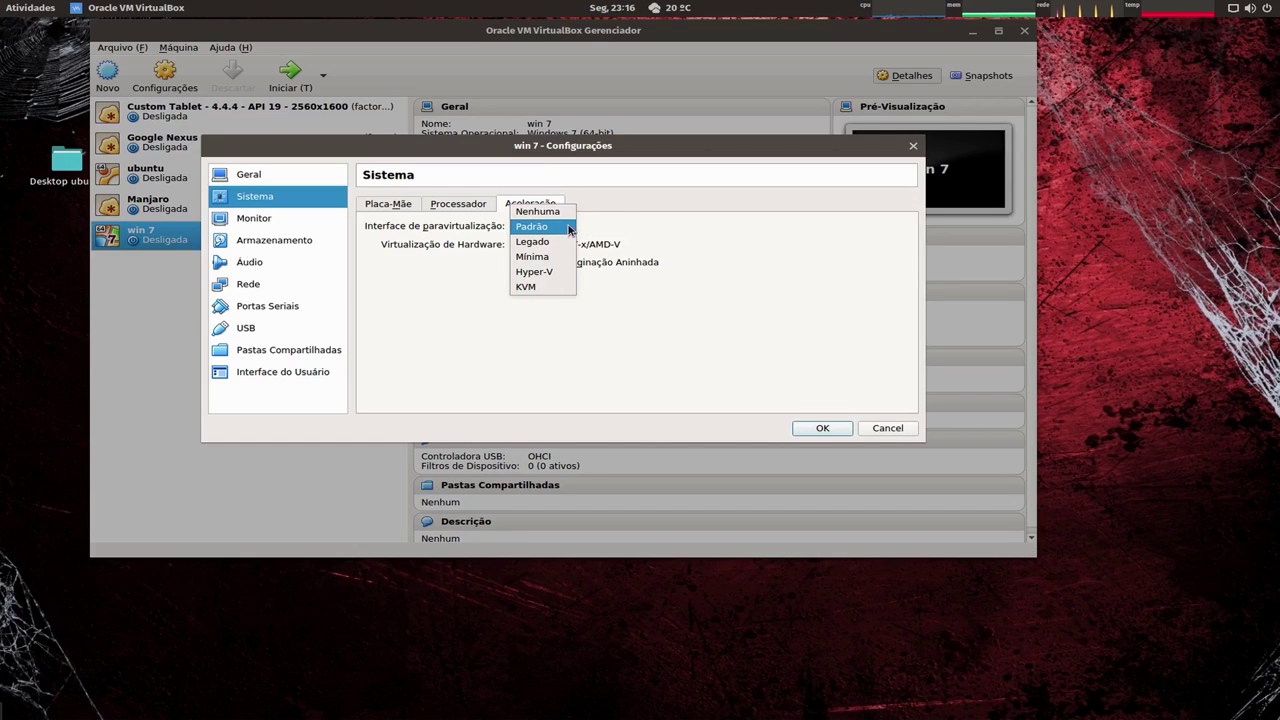
left_click(649, 224)
left_click(552, 232)
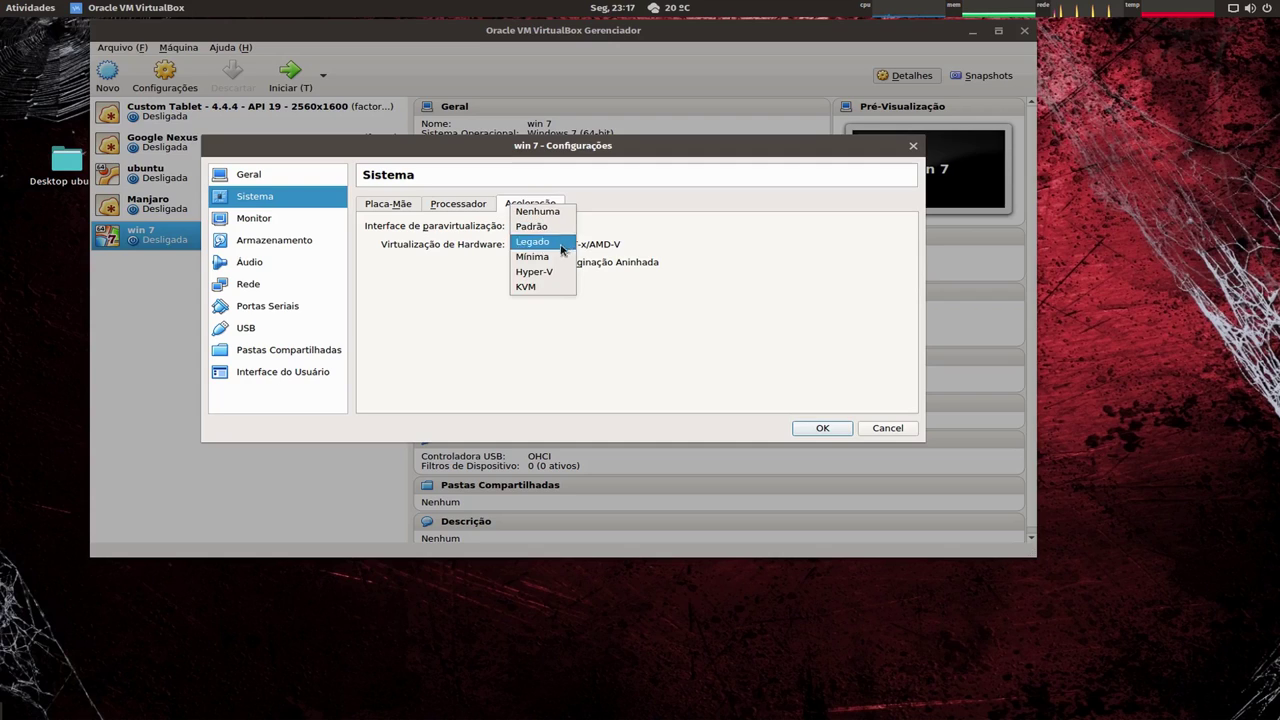
left_click(693, 251)
left_click(568, 232)
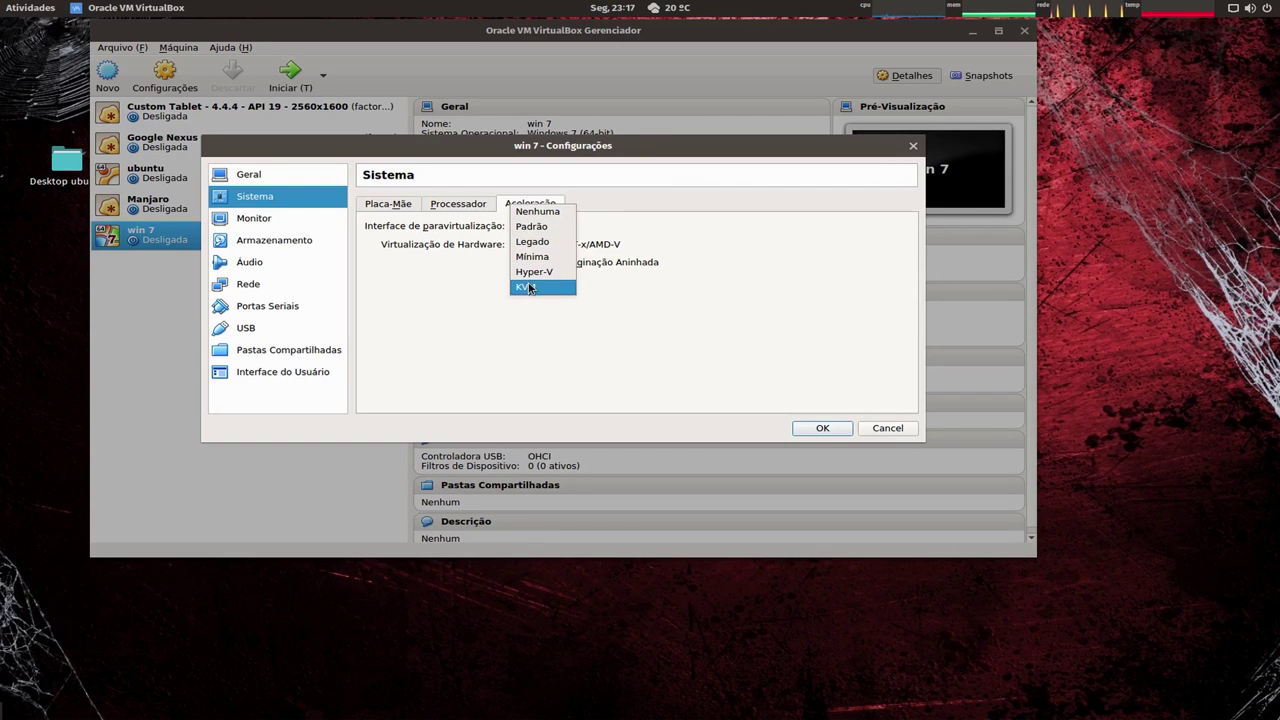
left_click(676, 287)
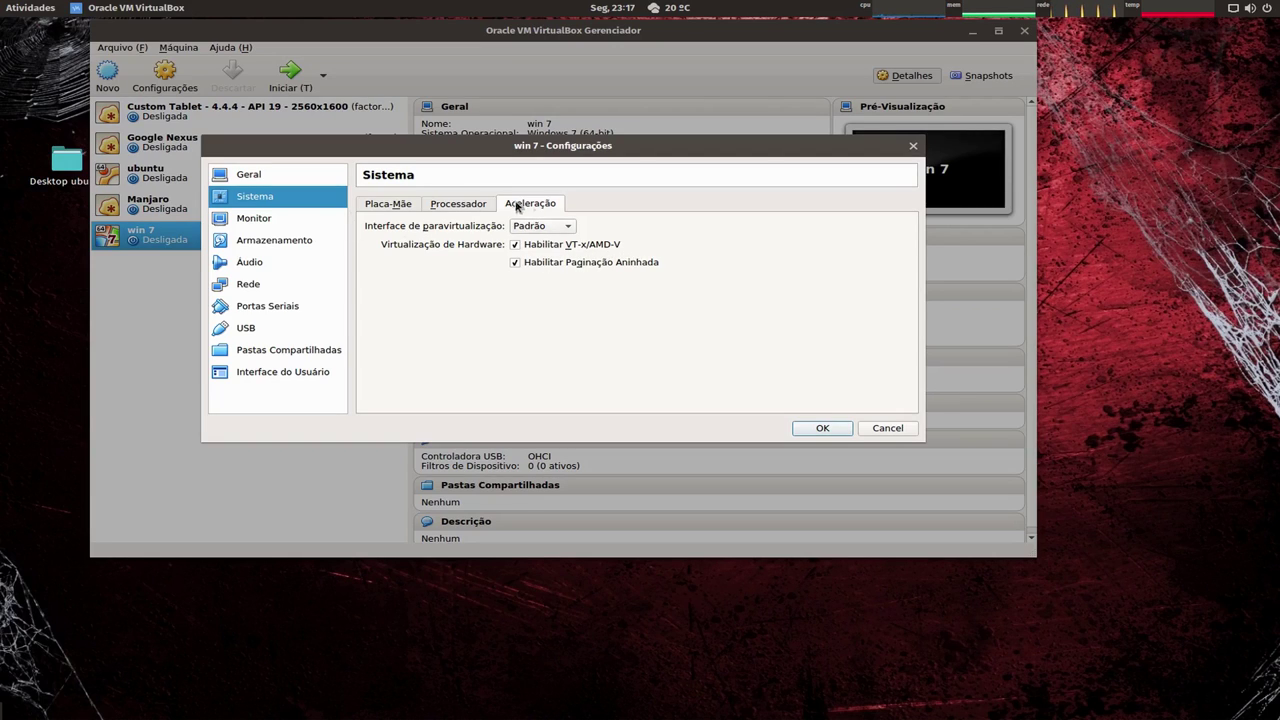
Recheck the processor and motherboard settings, and open the machine's display settings.
left_click(474, 205)
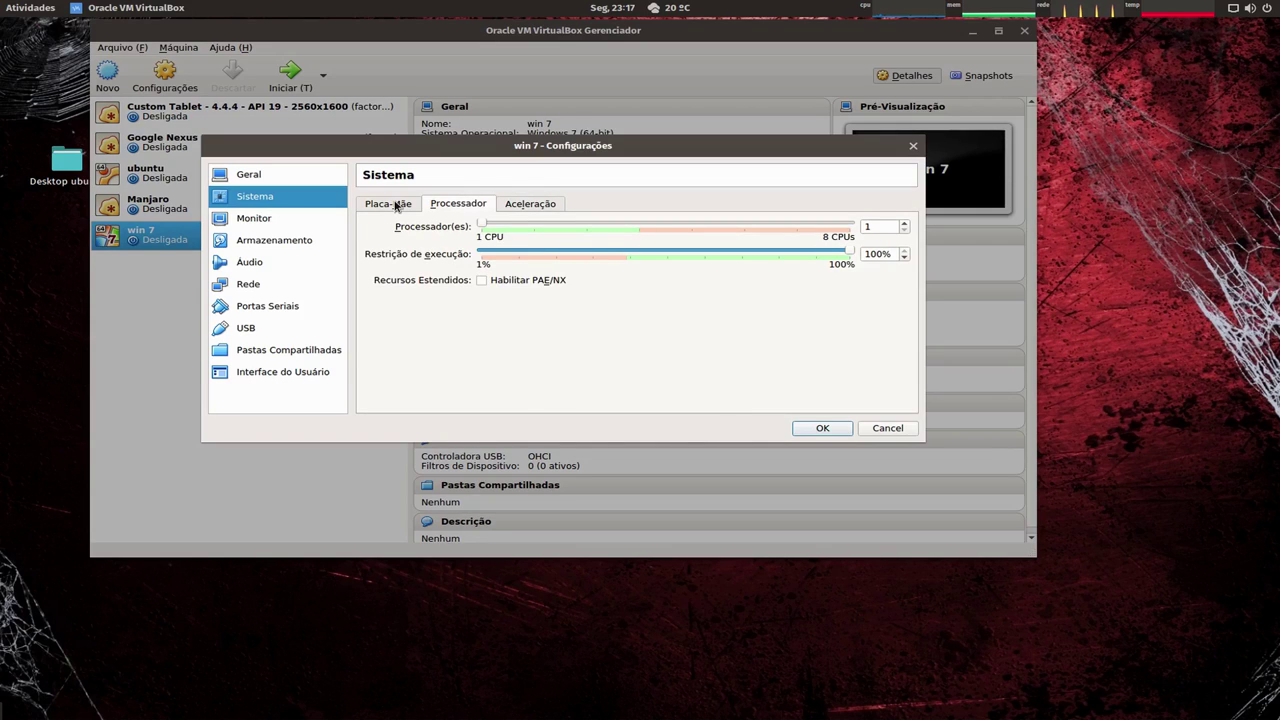
left_click(397, 205)
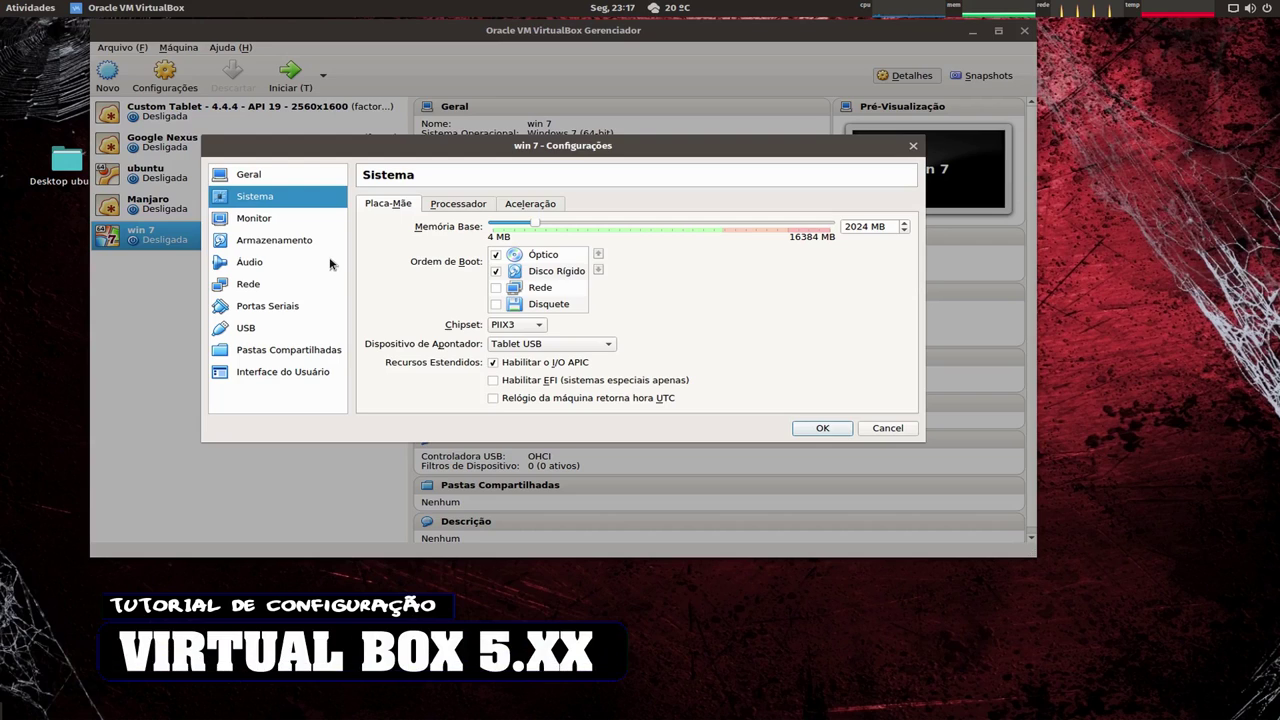
left_click(268, 220)
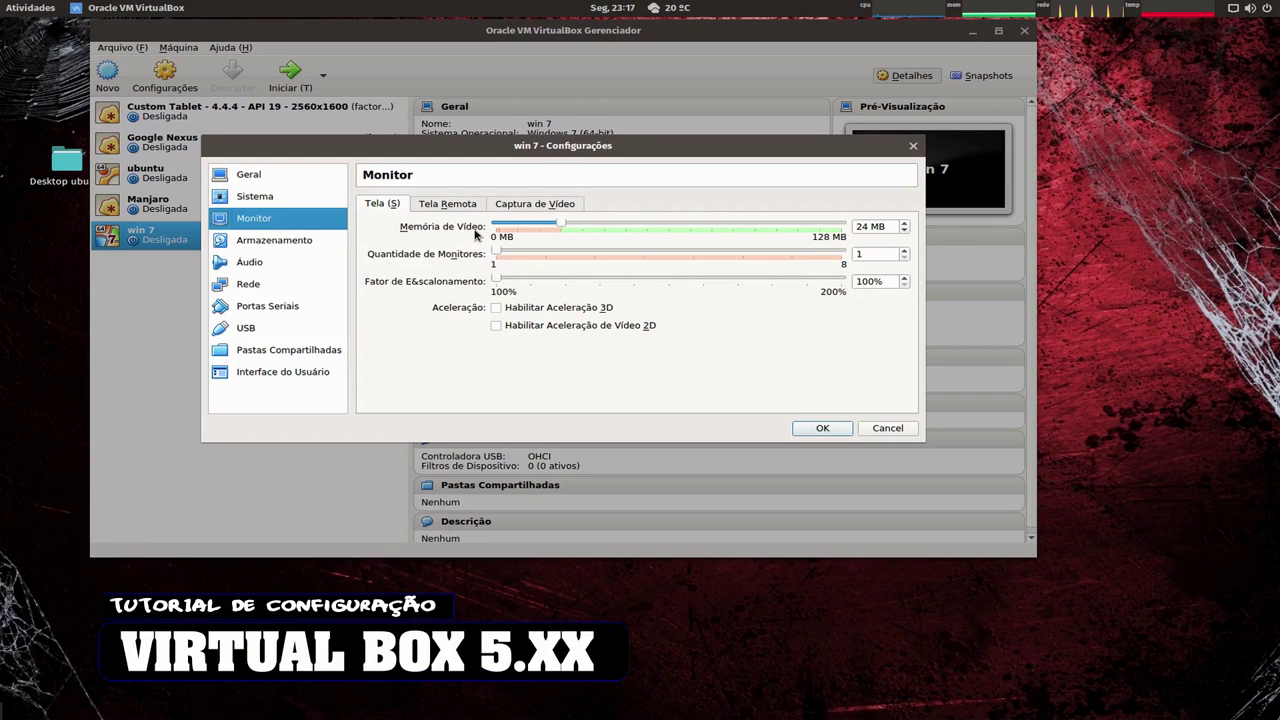
Examine the machine's video capture and remote display settings, and return to the screen settings.
left_click(528, 207)
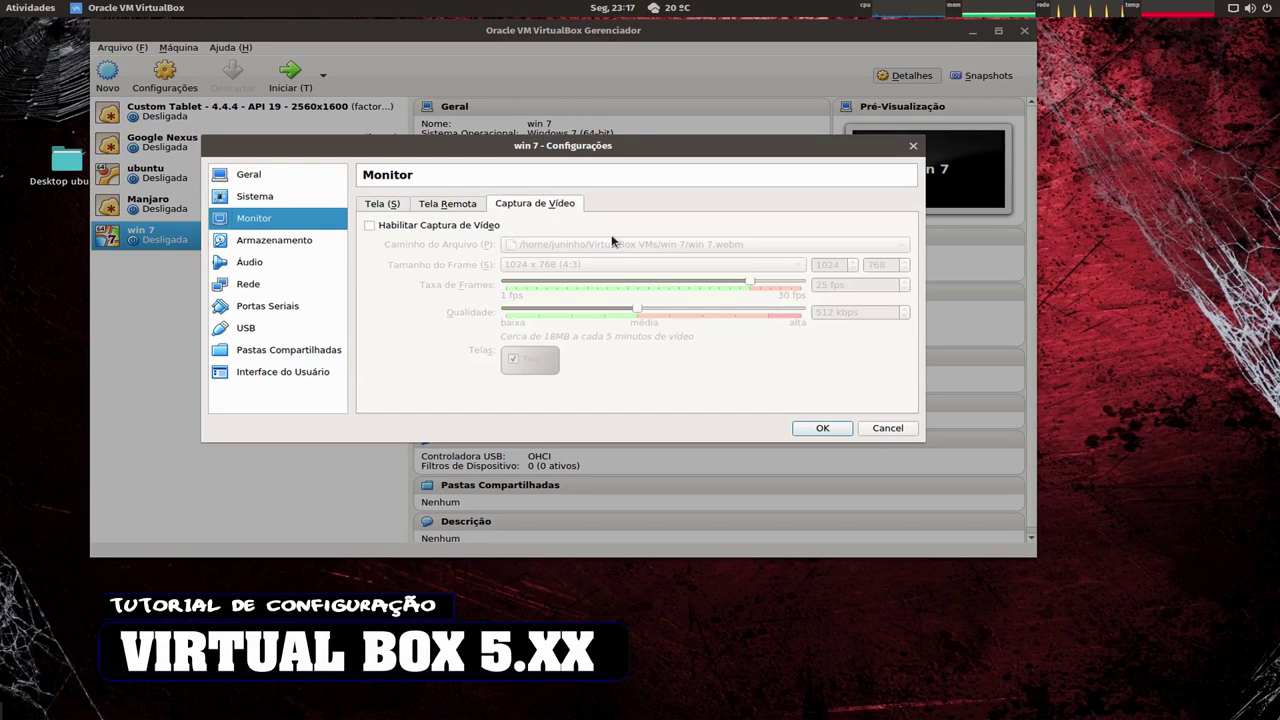
left_click(452, 206)
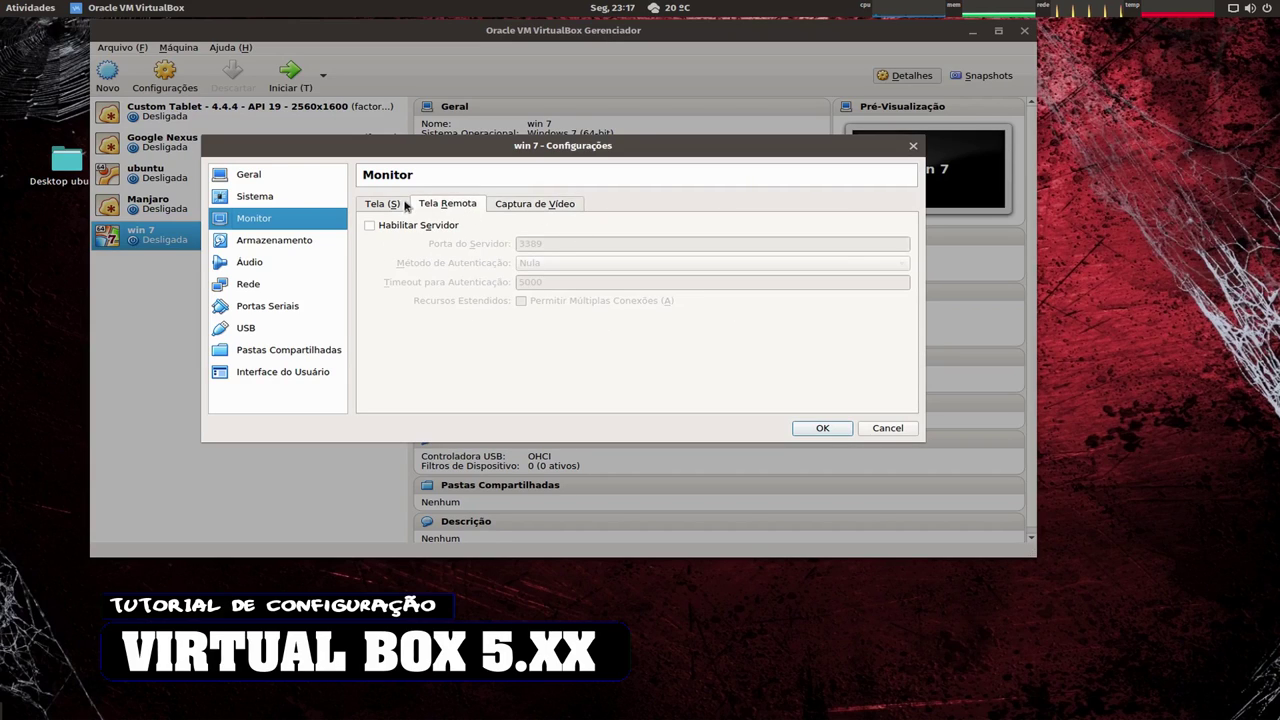
left_click(380, 205)
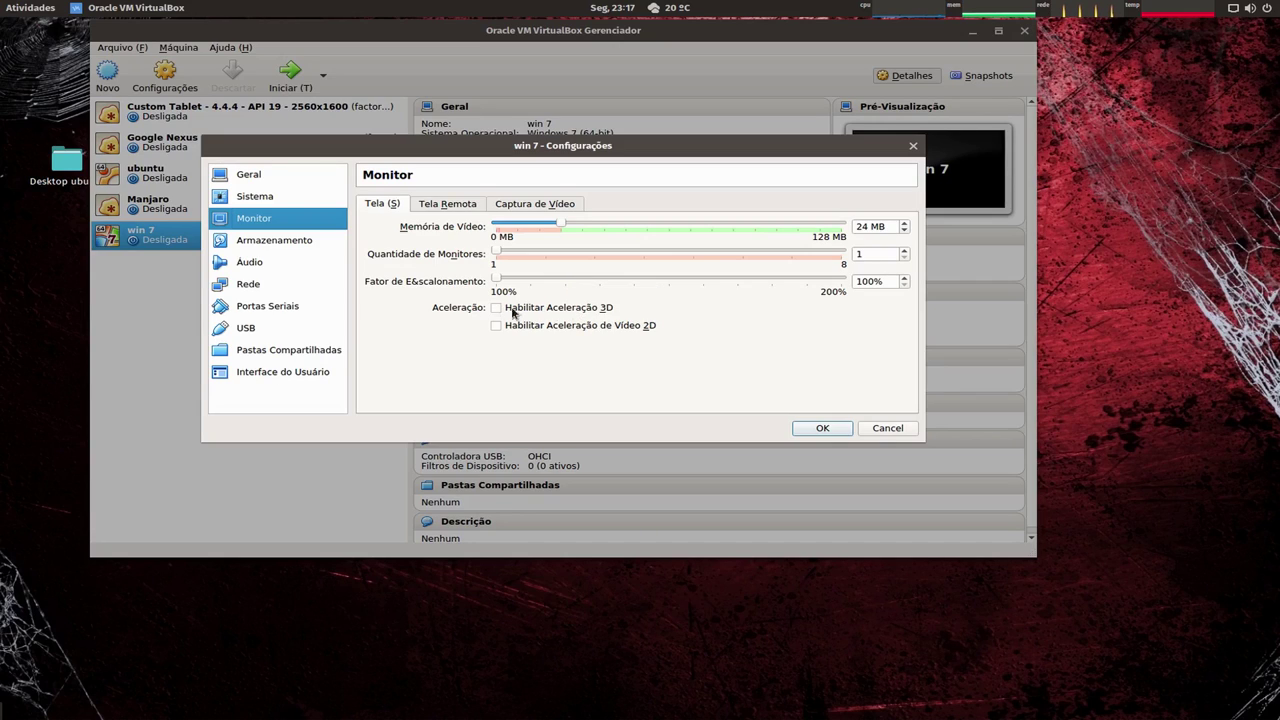
Try enabling 3D acceleration at the current video memory size, and turn it back off.
left_click(562, 308)
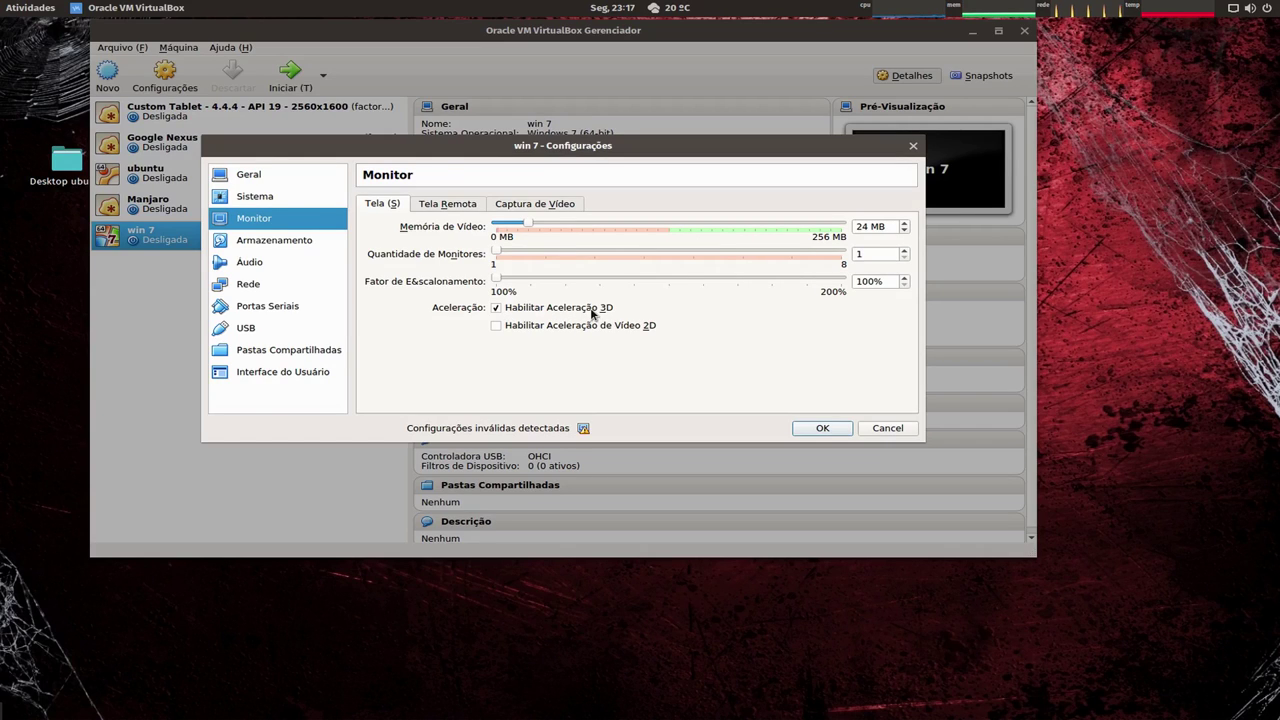
left_click(535, 311)
left_click(530, 311)
mouse_move(584, 431)
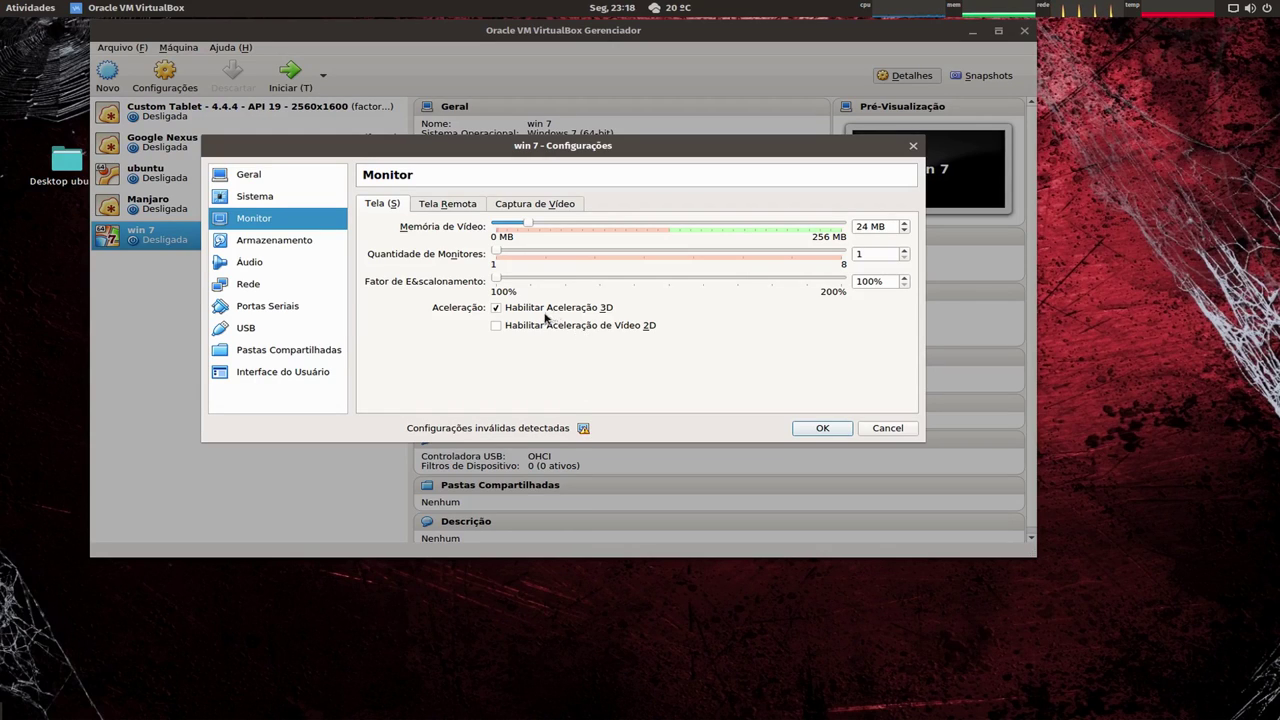
left_click(497, 308)
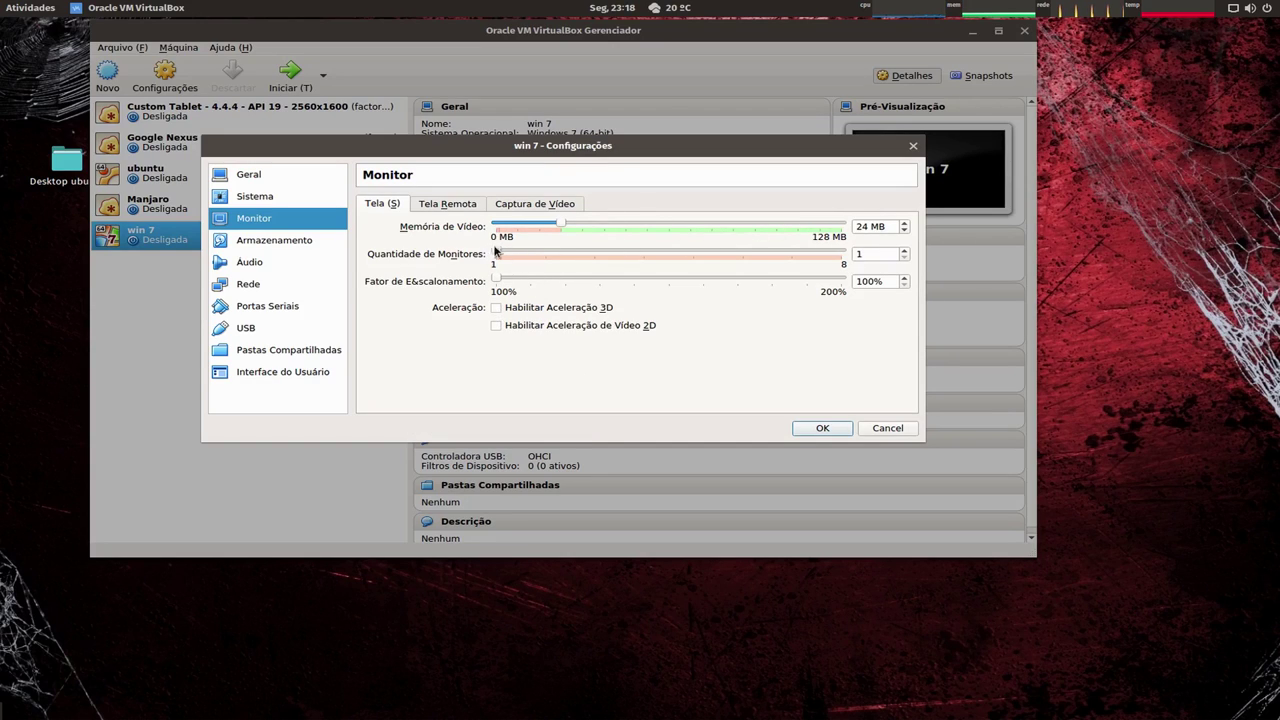
Enable 3D acceleration and raise the machine's video memory to 256 MB.
left_click_drag(561, 227, 894, 219)
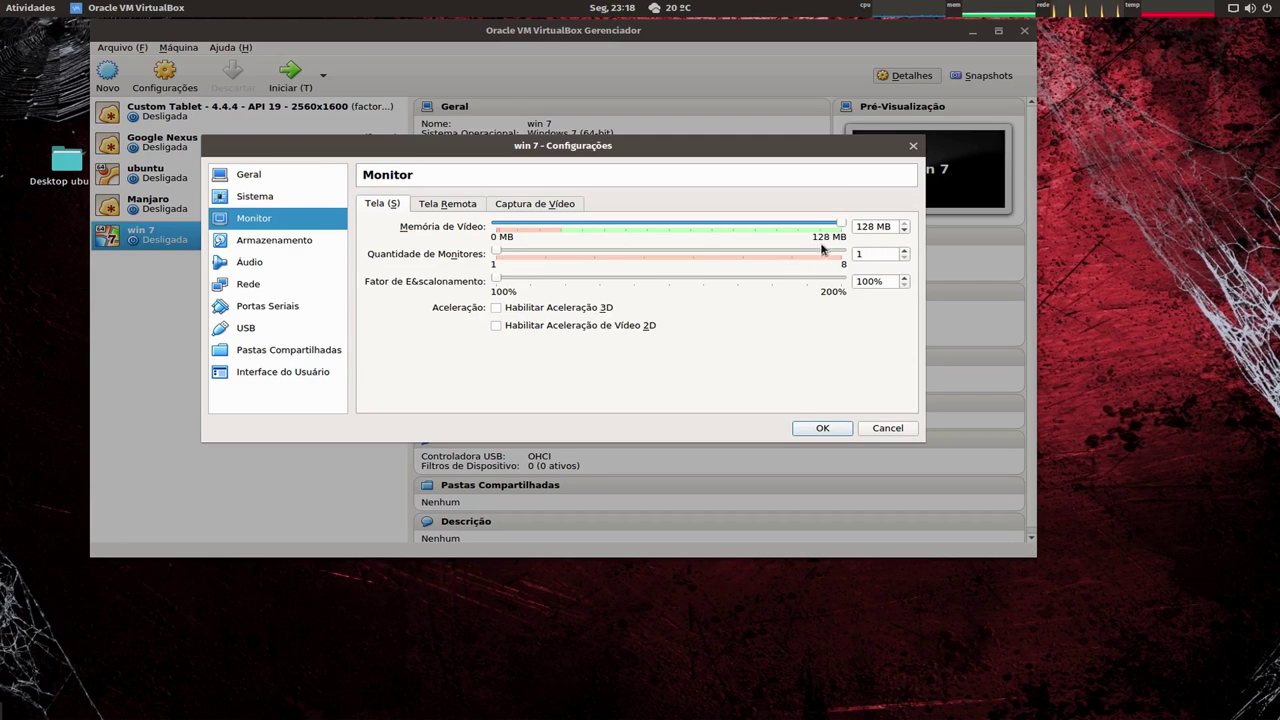
left_click(537, 312)
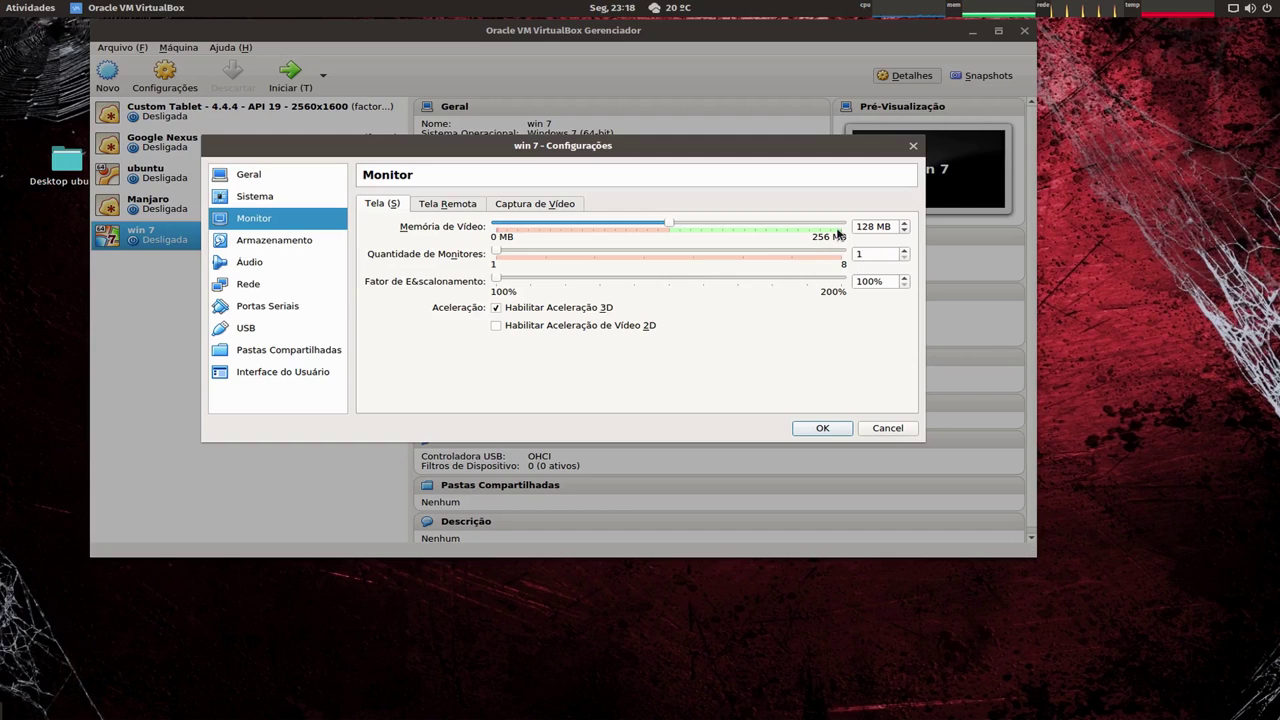
left_click_drag(672, 224, 850, 230)
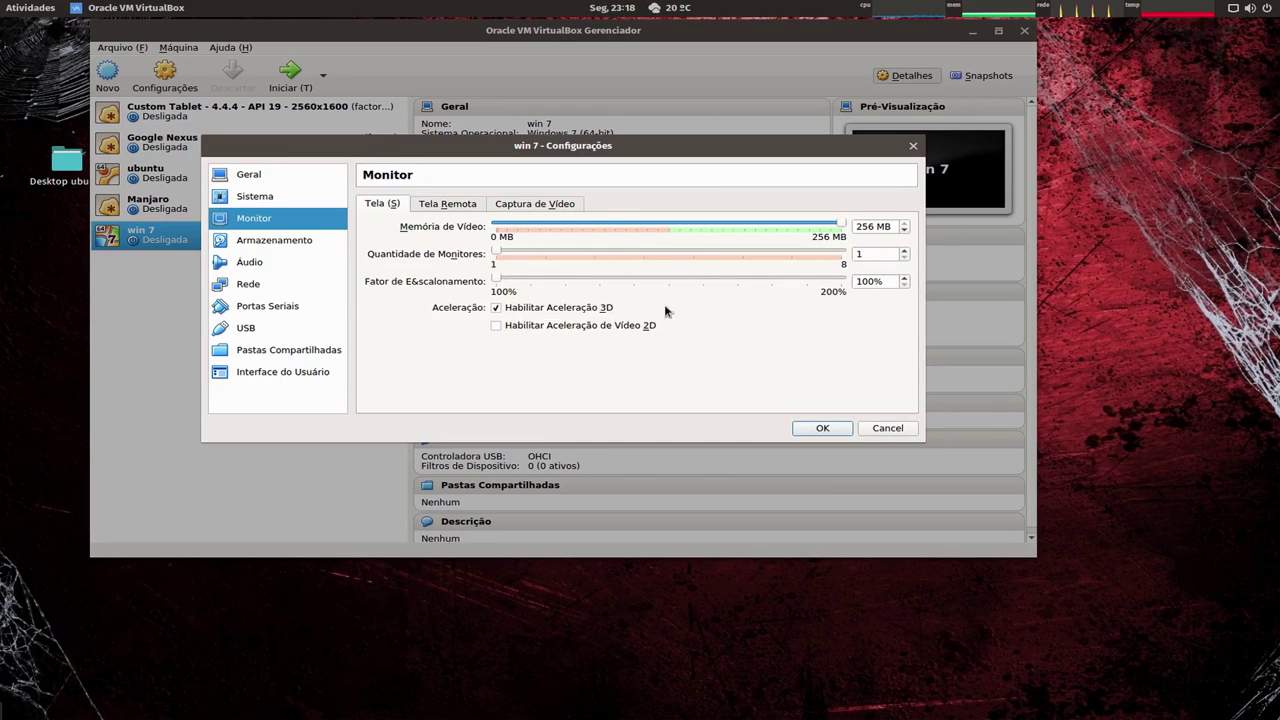
scroll(440, 201, "down", 2)
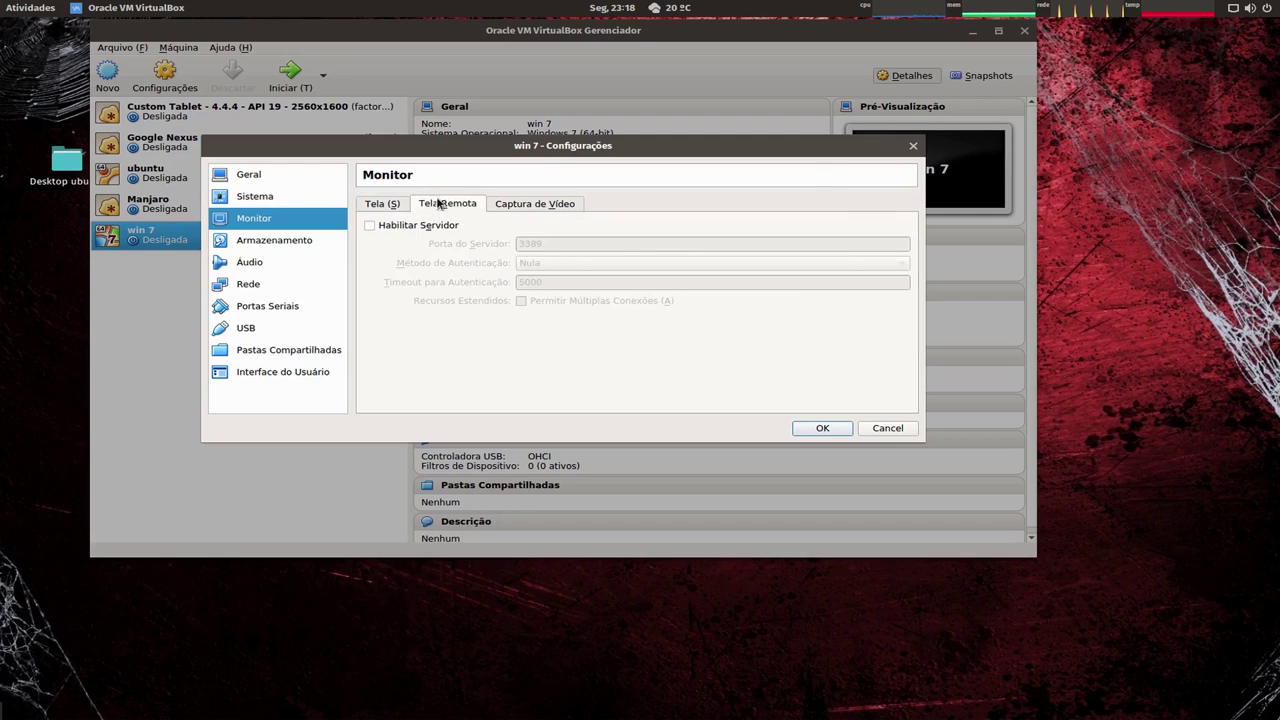
scroll(390, 205, "up", 2)
Examine the win 7.vdi hard disk's attributes, disk choices and encryption information in the storage settings.
left_click(296, 241)
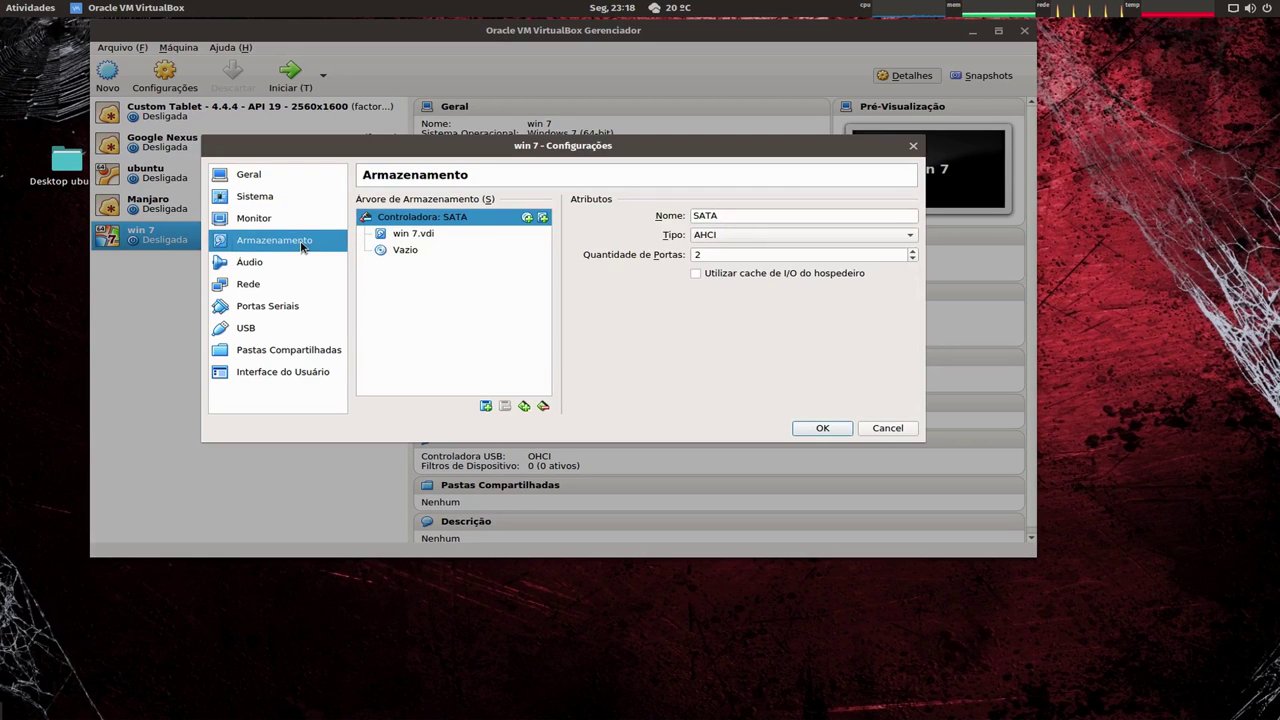
left_click(403, 237)
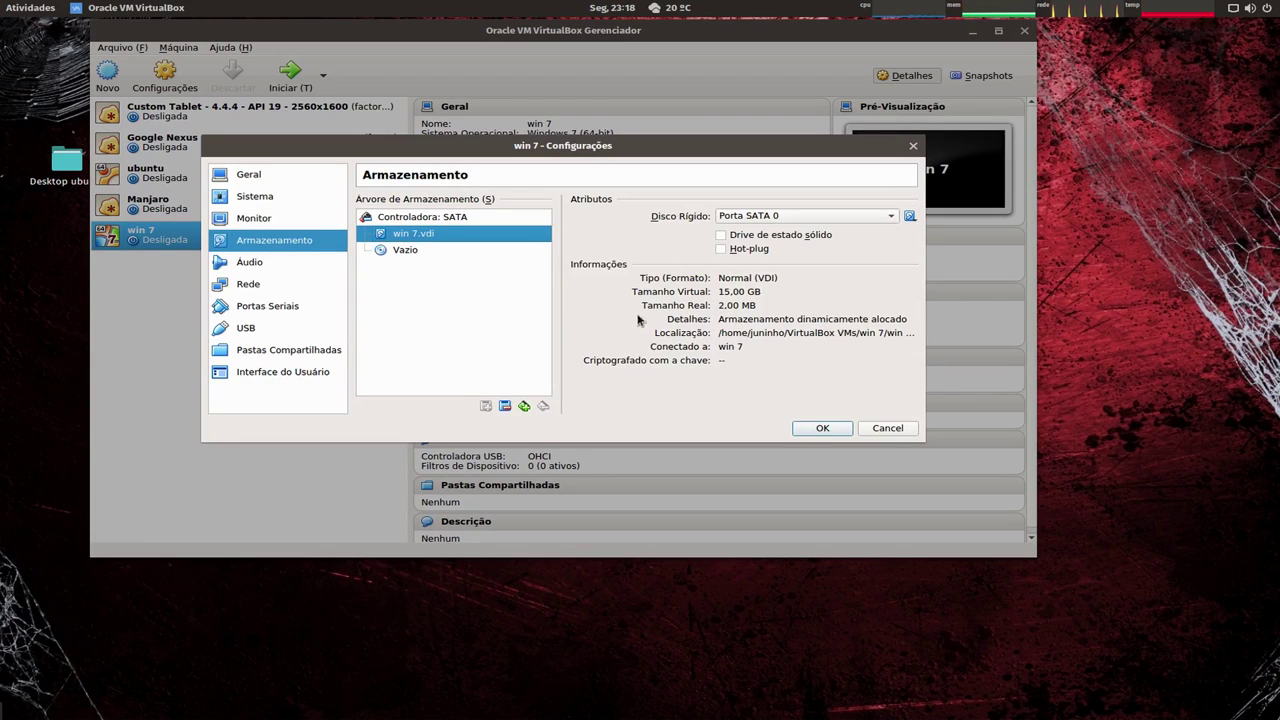
left_click(912, 216)
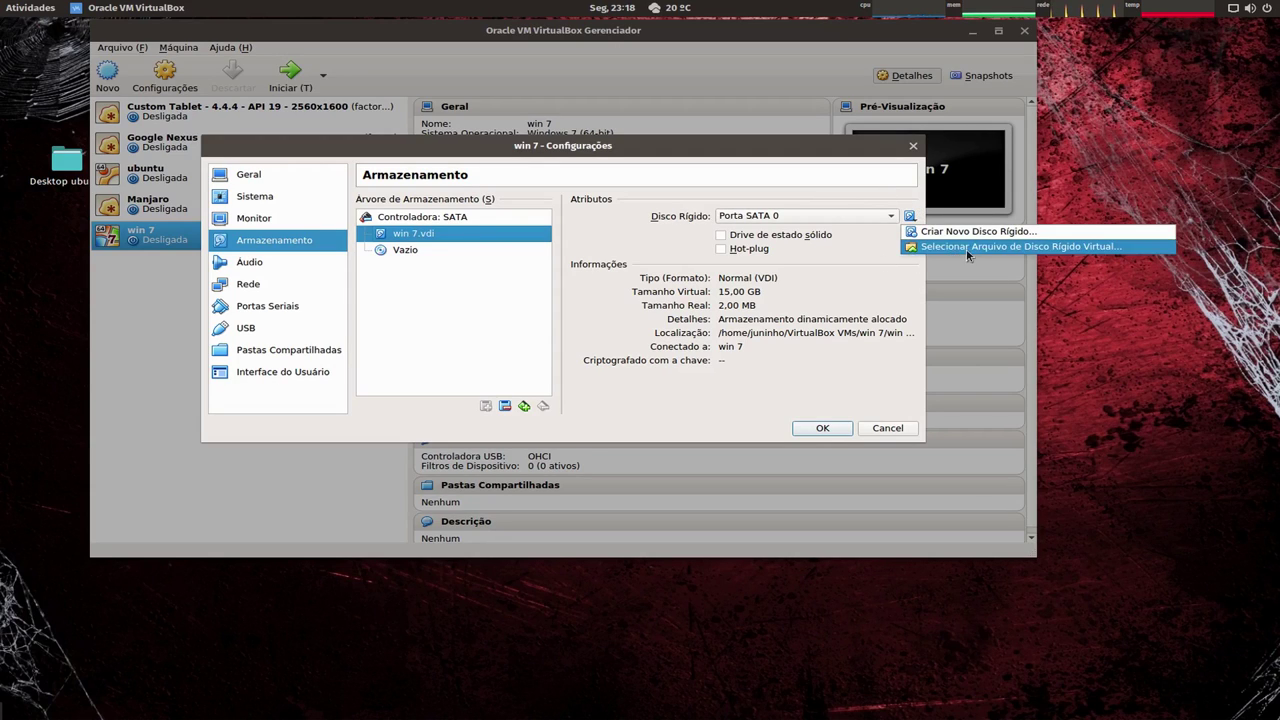
left_click(863, 189)
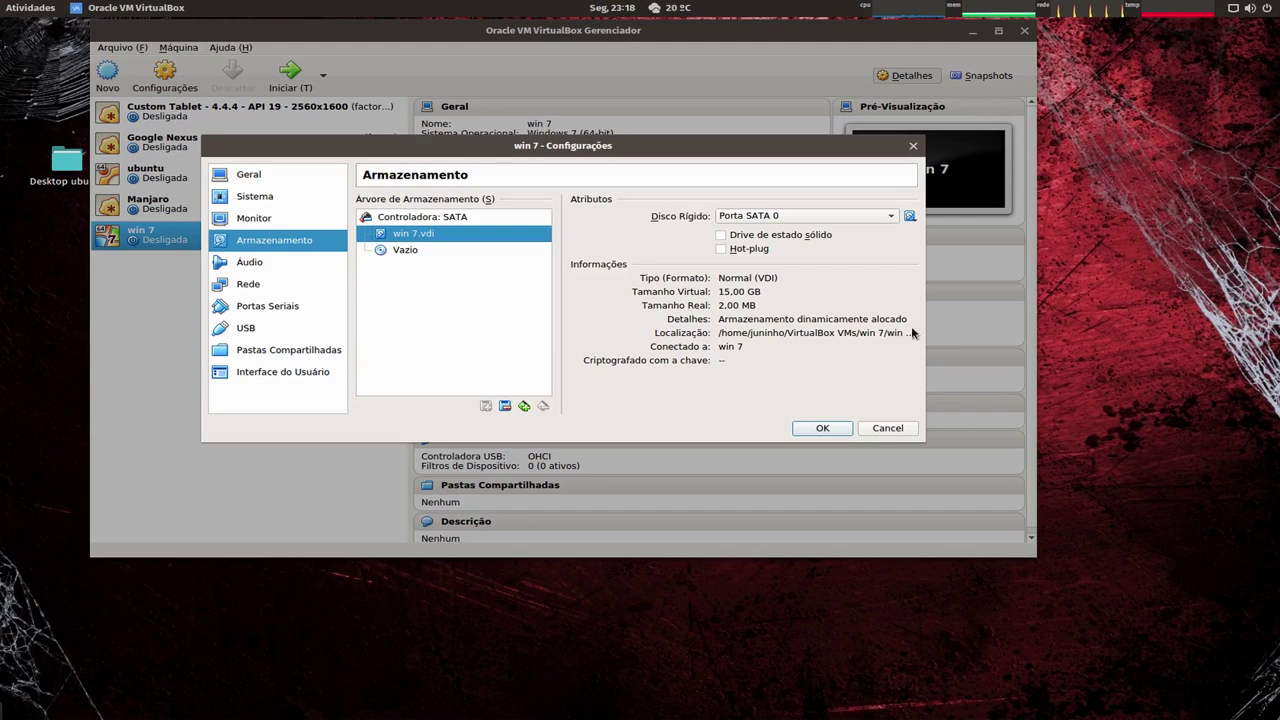
left_click(727, 363)
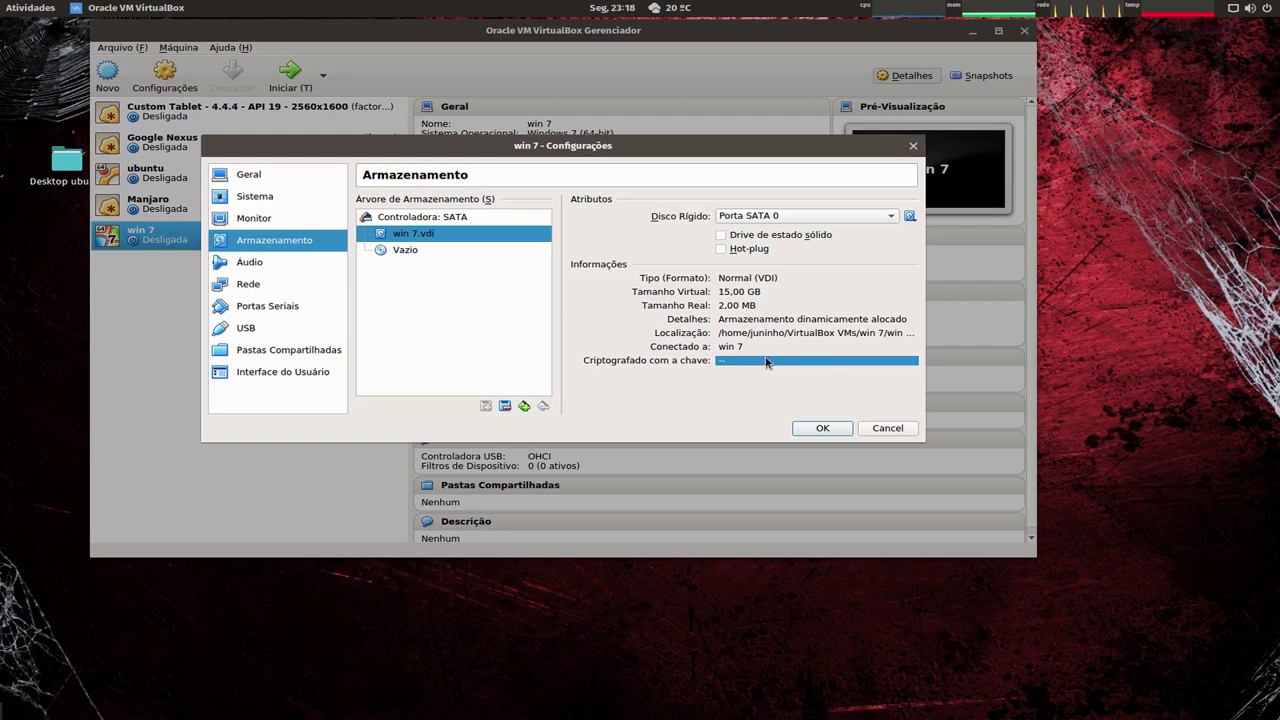
Load the Windows 7X86.X64ESD.pt-BR.Apr2016.iso image from the Downloads folder into the empty optical drive on SATA port 1.
left_click(397, 251)
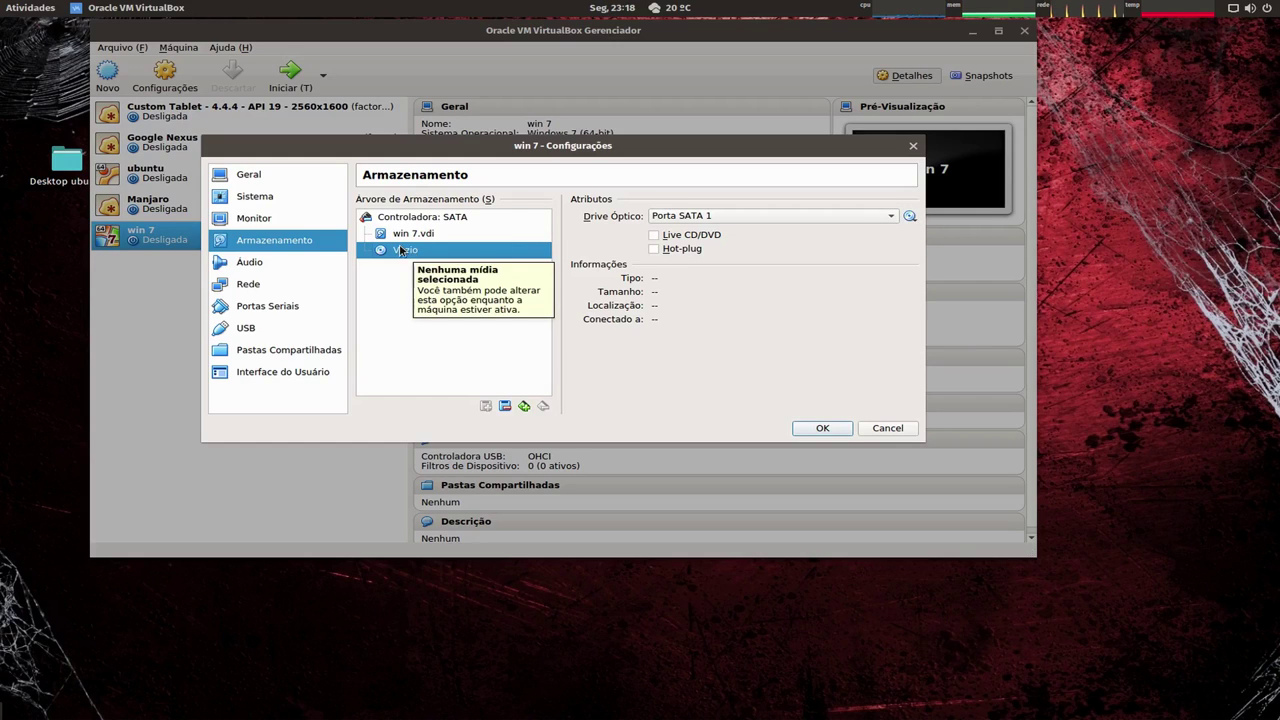
left_click(910, 216)
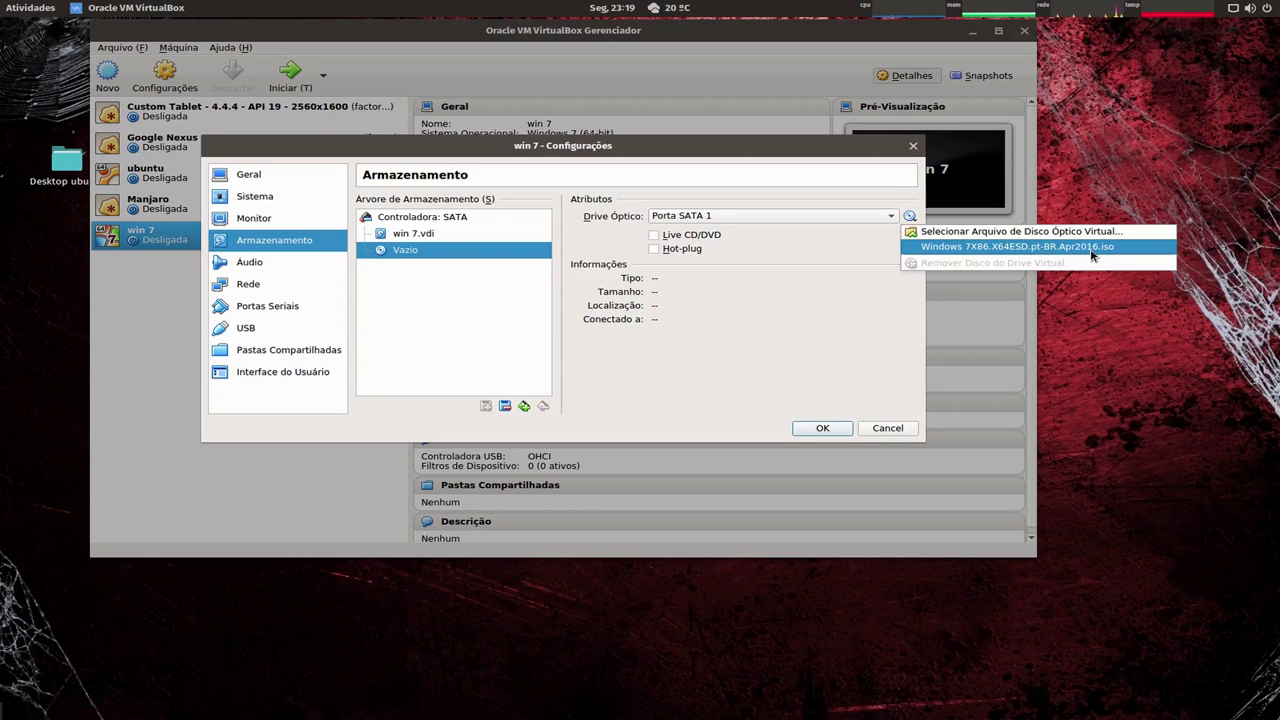
left_click(983, 233)
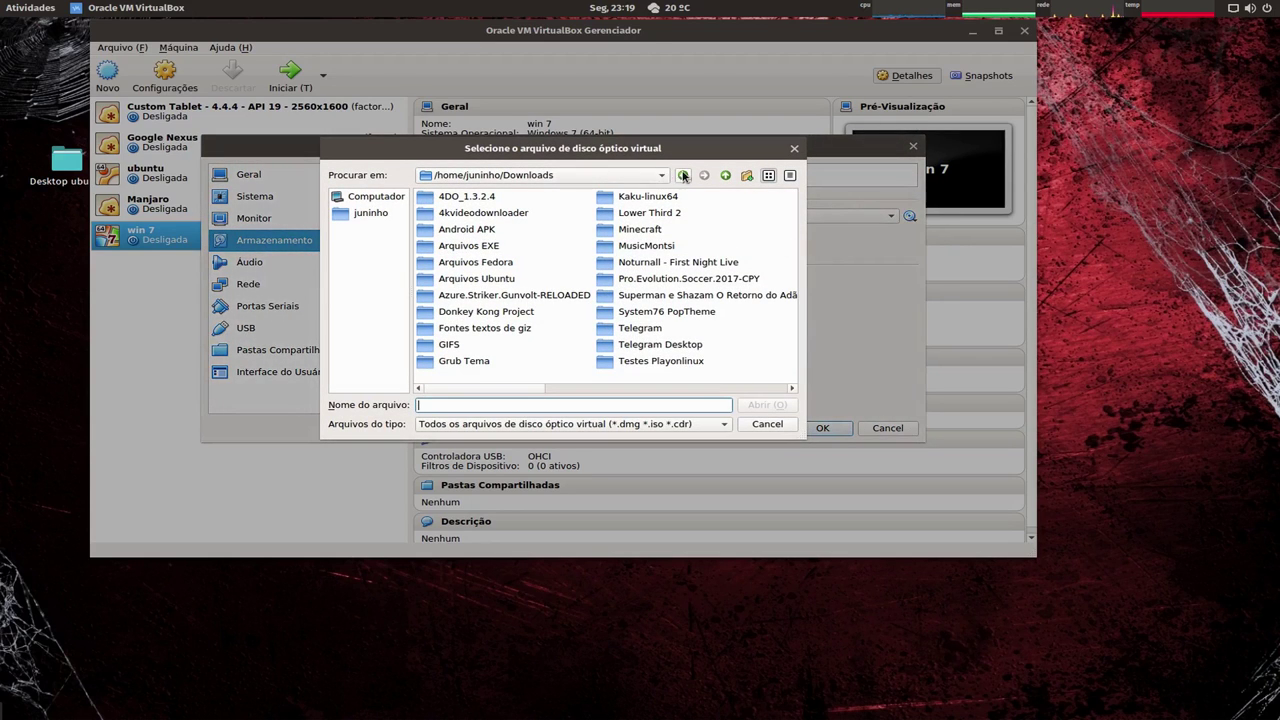
left_click(666, 178)
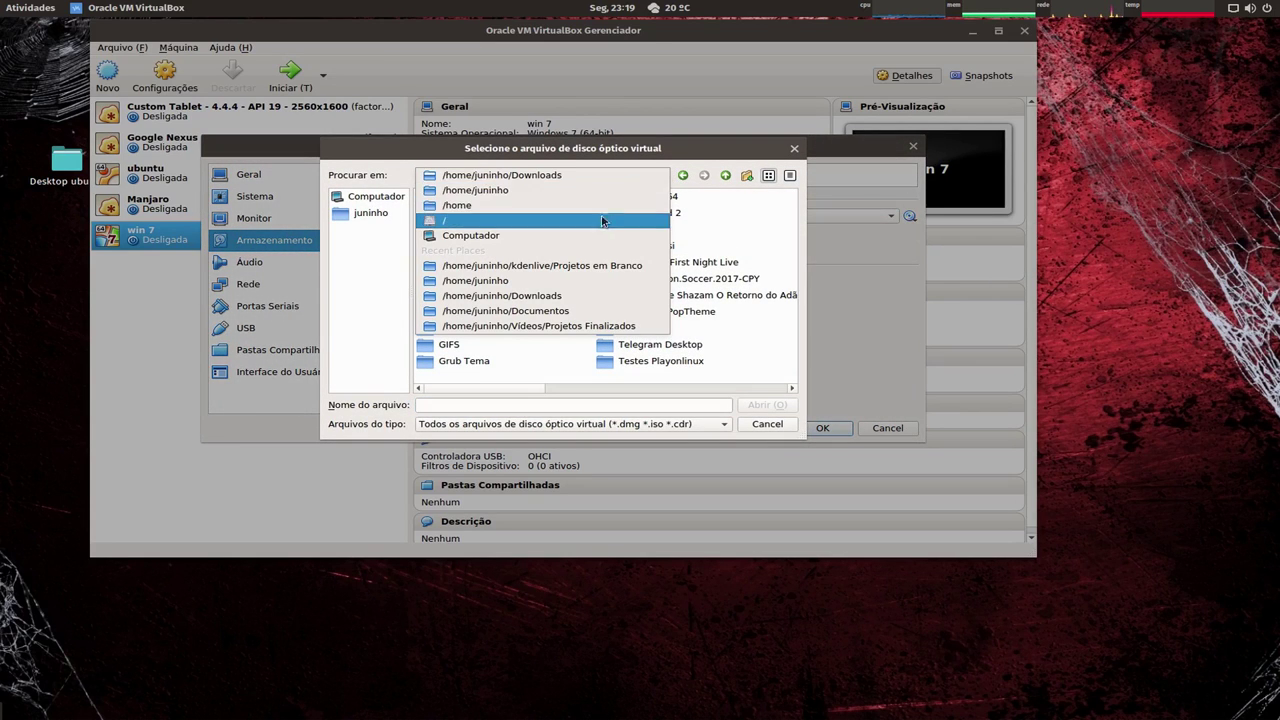
left_click(584, 296)
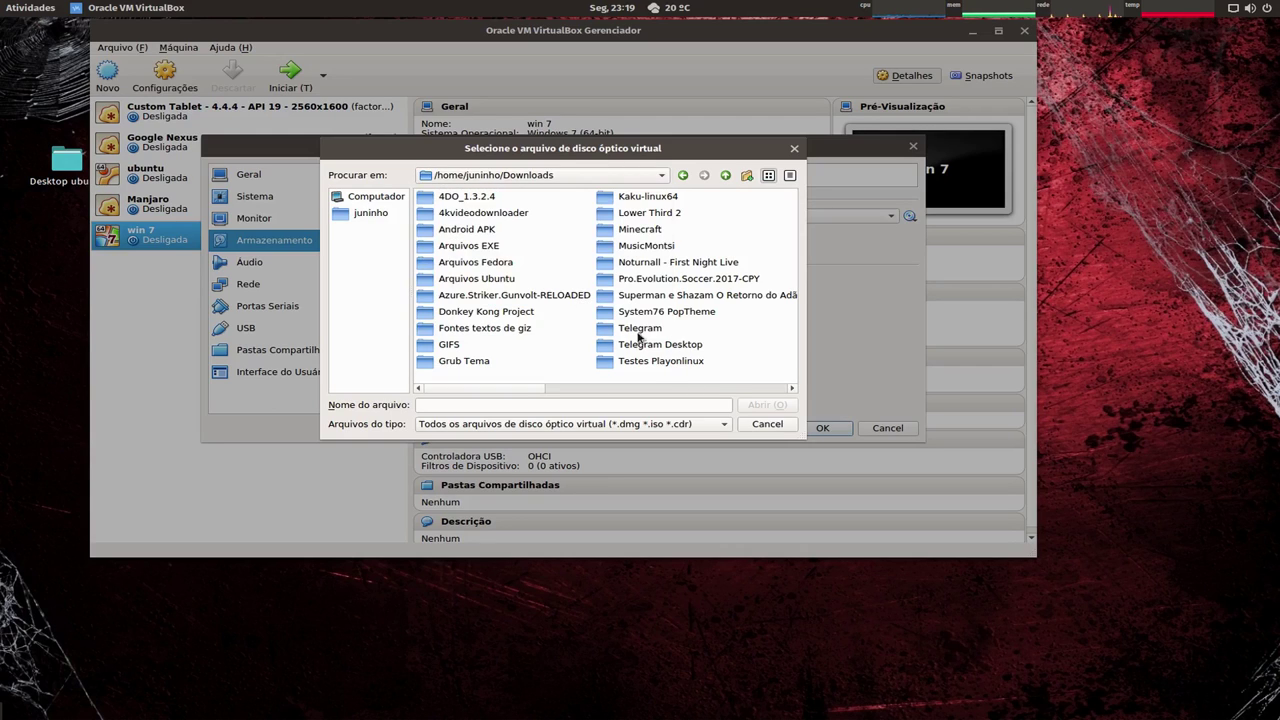
left_click(652, 358)
scroll(682, 340, "down", 2)
left_click(713, 299)
double_click(713, 299)
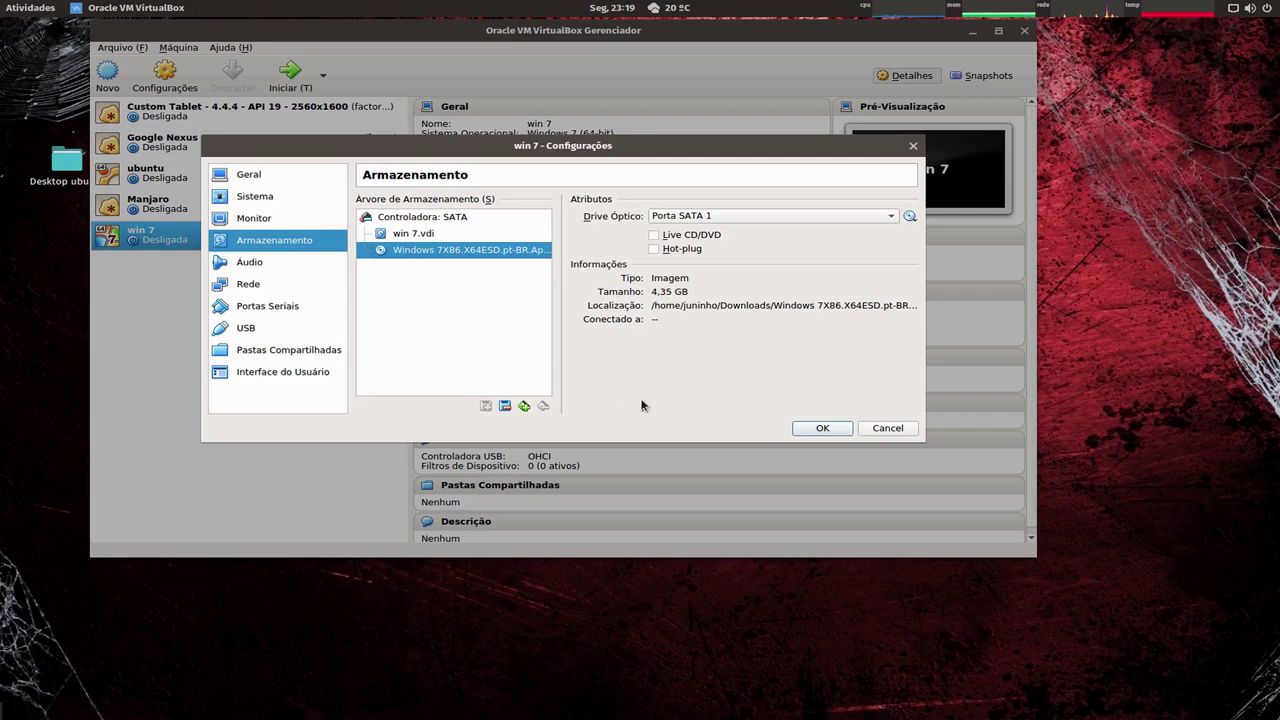
Examine the machine's audio settings, its four network adapters and its serial port settings.
left_click(268, 264)
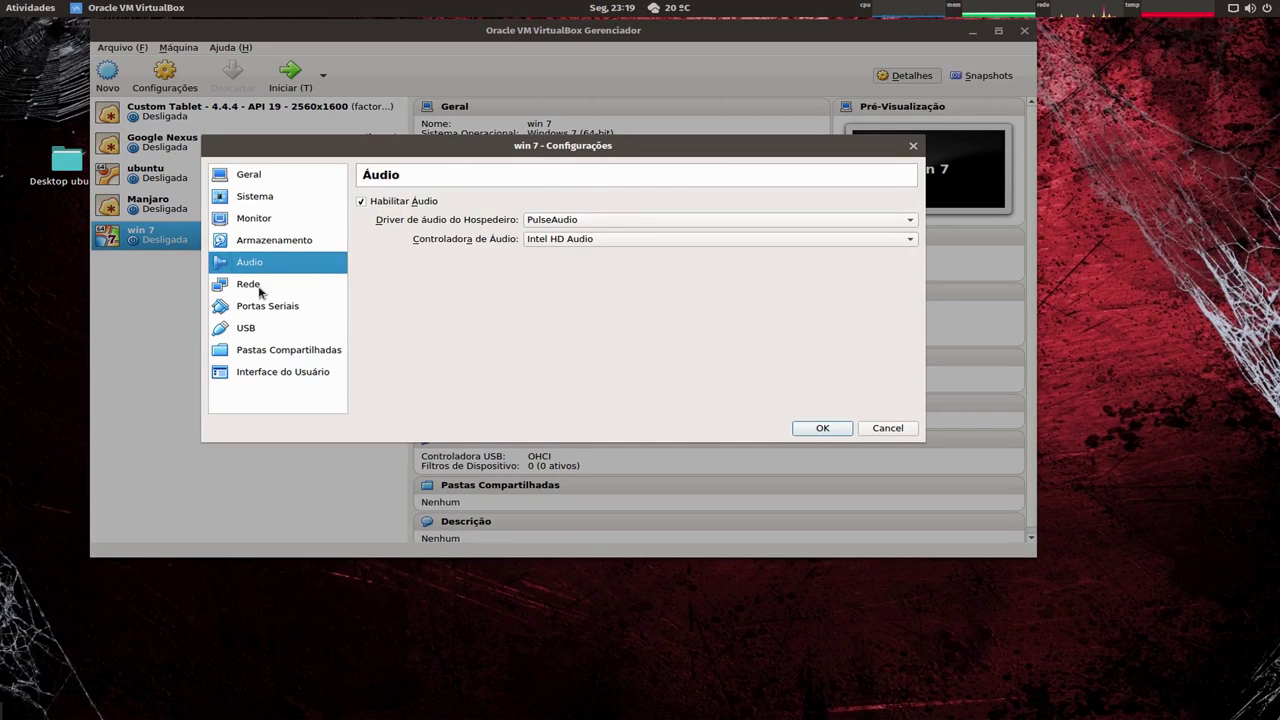
left_click(264, 292)
left_click(490, 205)
left_click(543, 206)
left_click(613, 205)
left_click(491, 205)
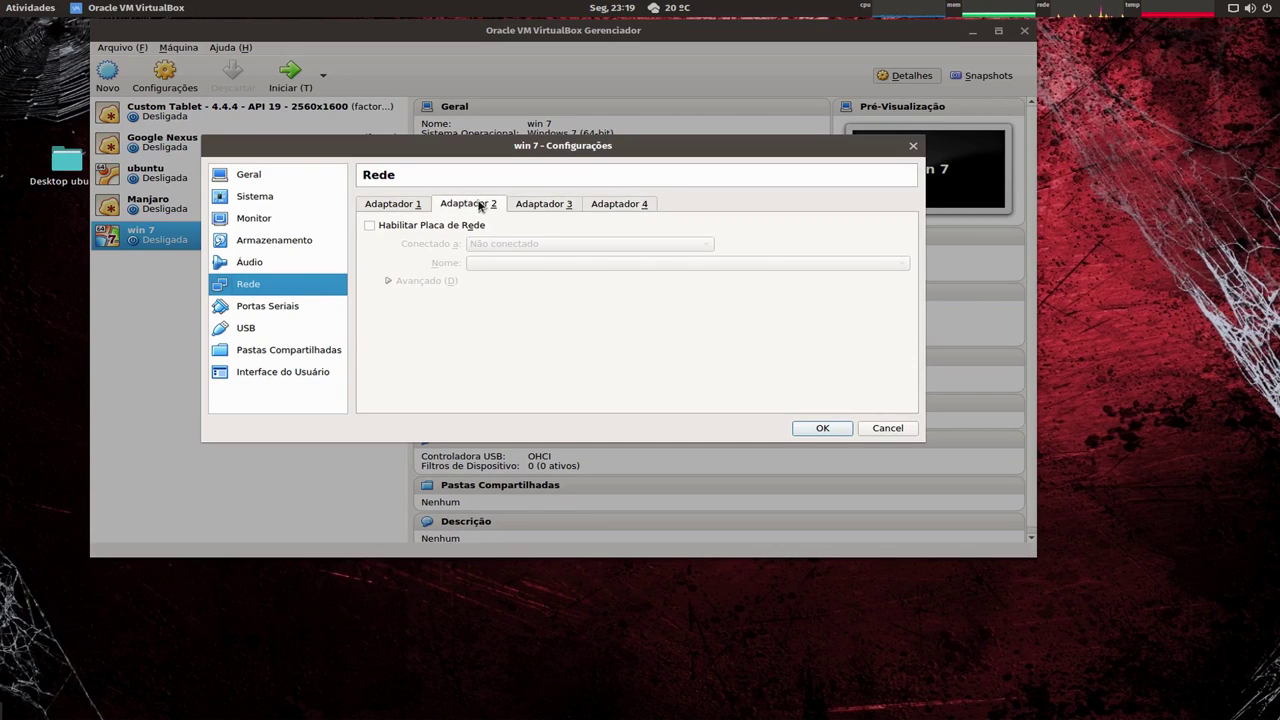
left_click(410, 205)
left_click(255, 309)
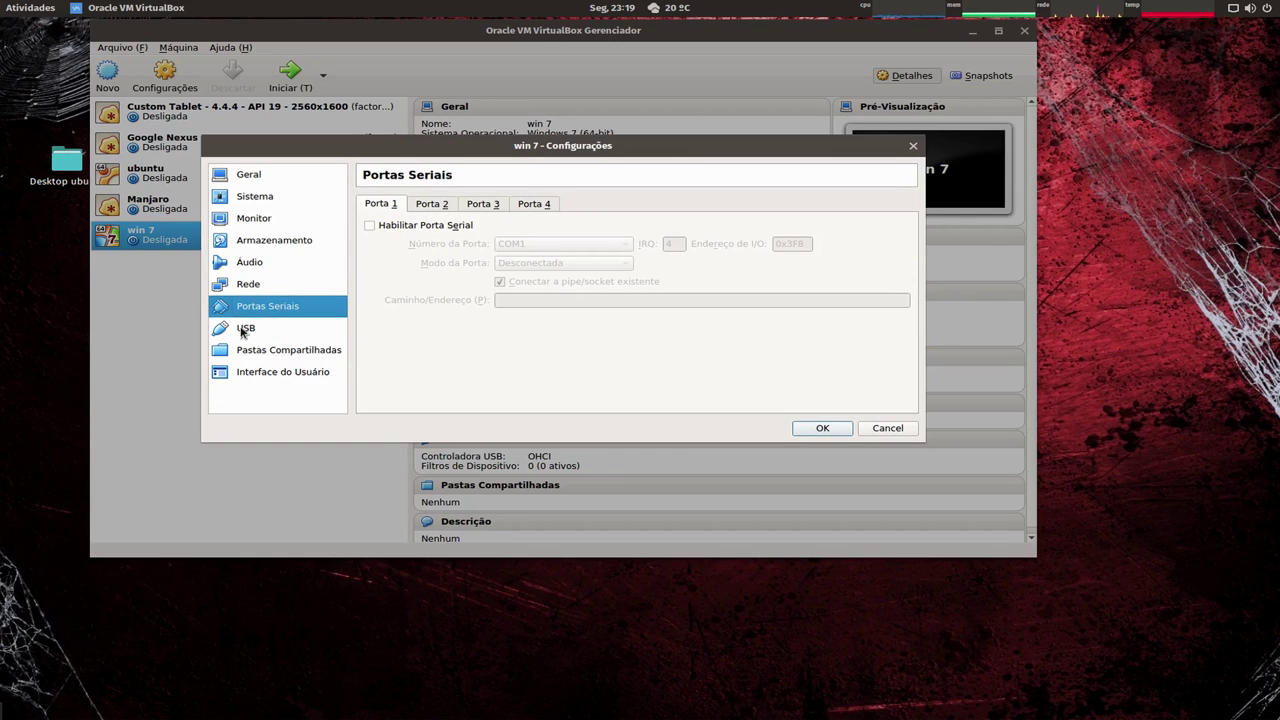
Try the USB 2.0 (EHCI) controller for the machine, and switch back to USB 1.1 (OHCI).
left_click(245, 333)
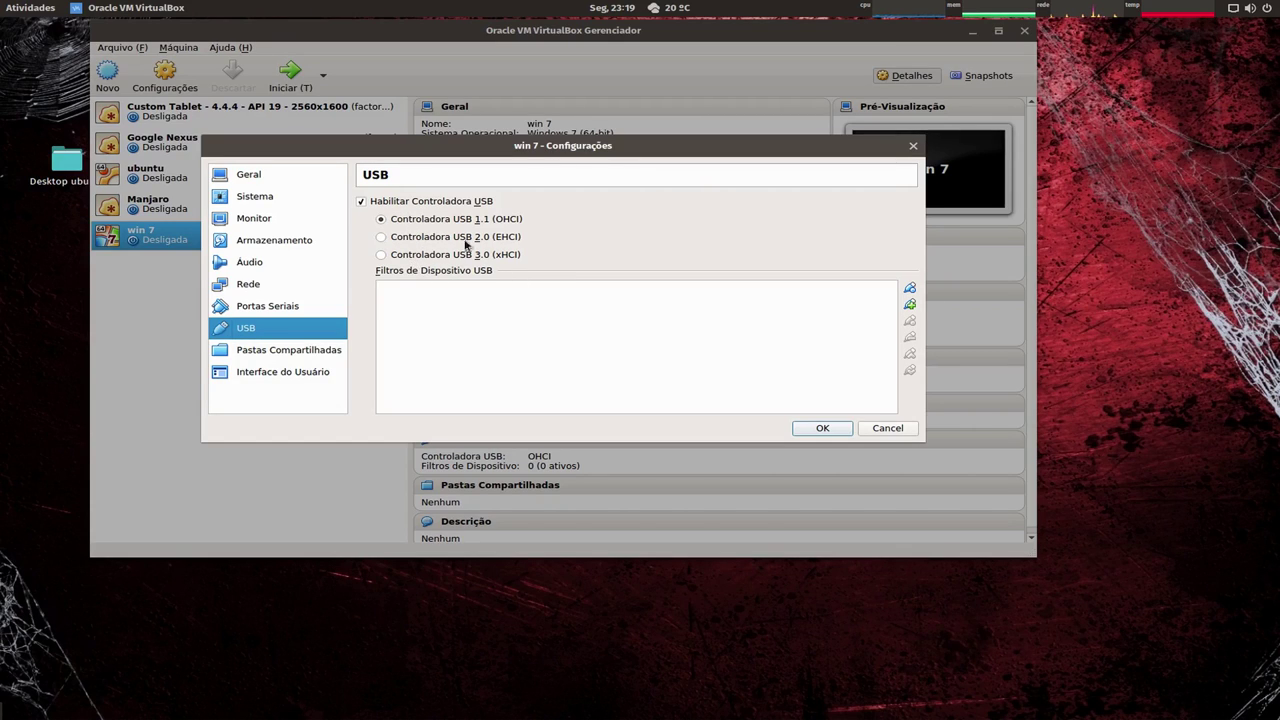
left_click(388, 238)
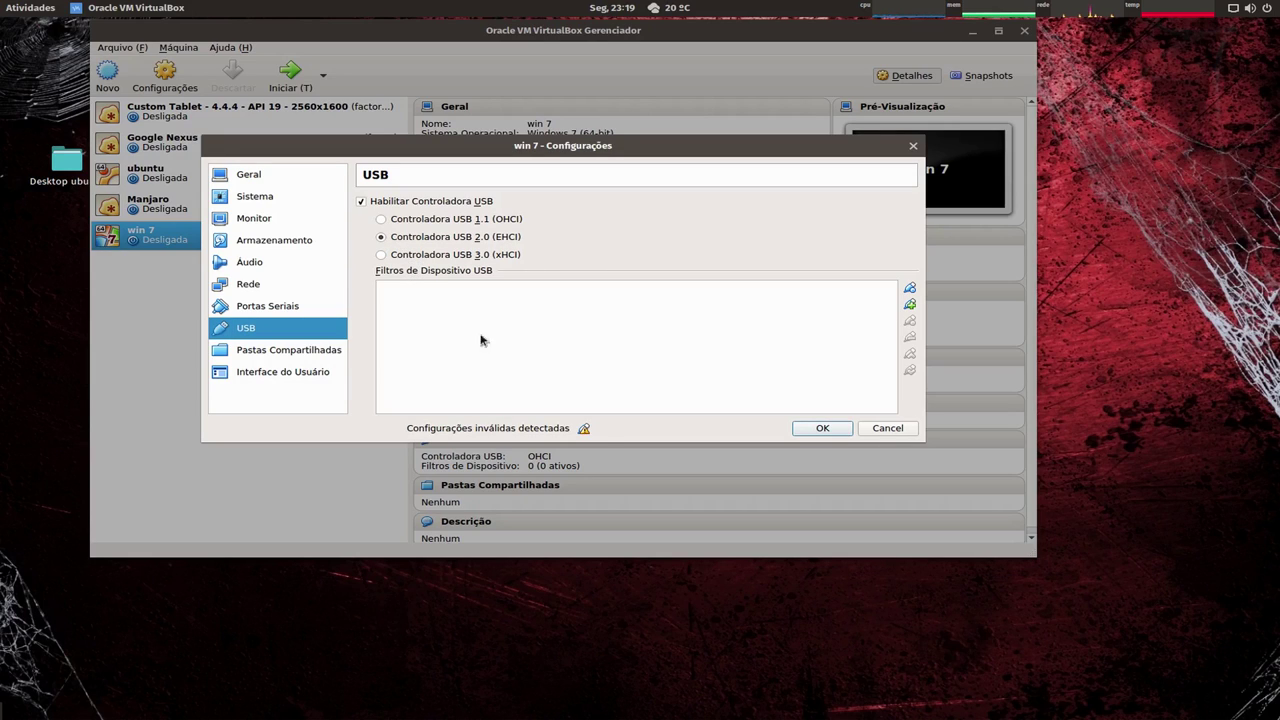
mouse_move(584, 430)
left_click(397, 222)
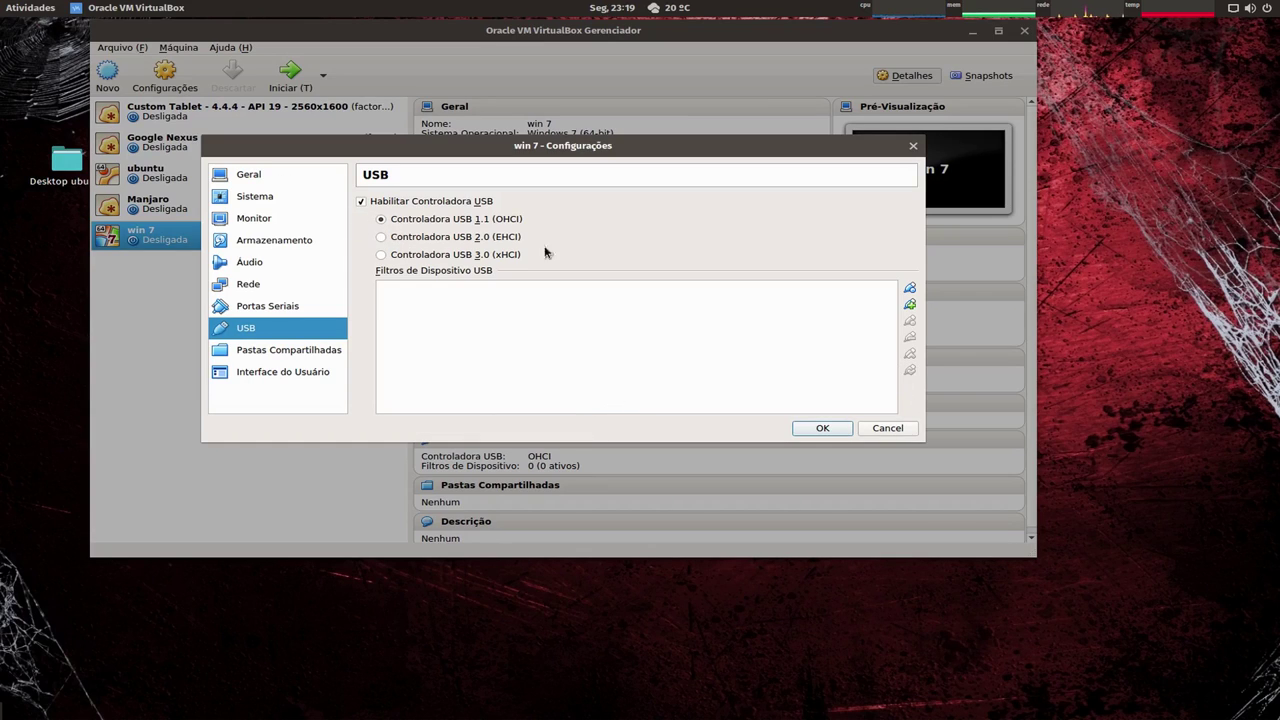
Try adding the Música folder as a read-only, automatically mounted shared folder, and cancel the addition.
left_click(276, 351)
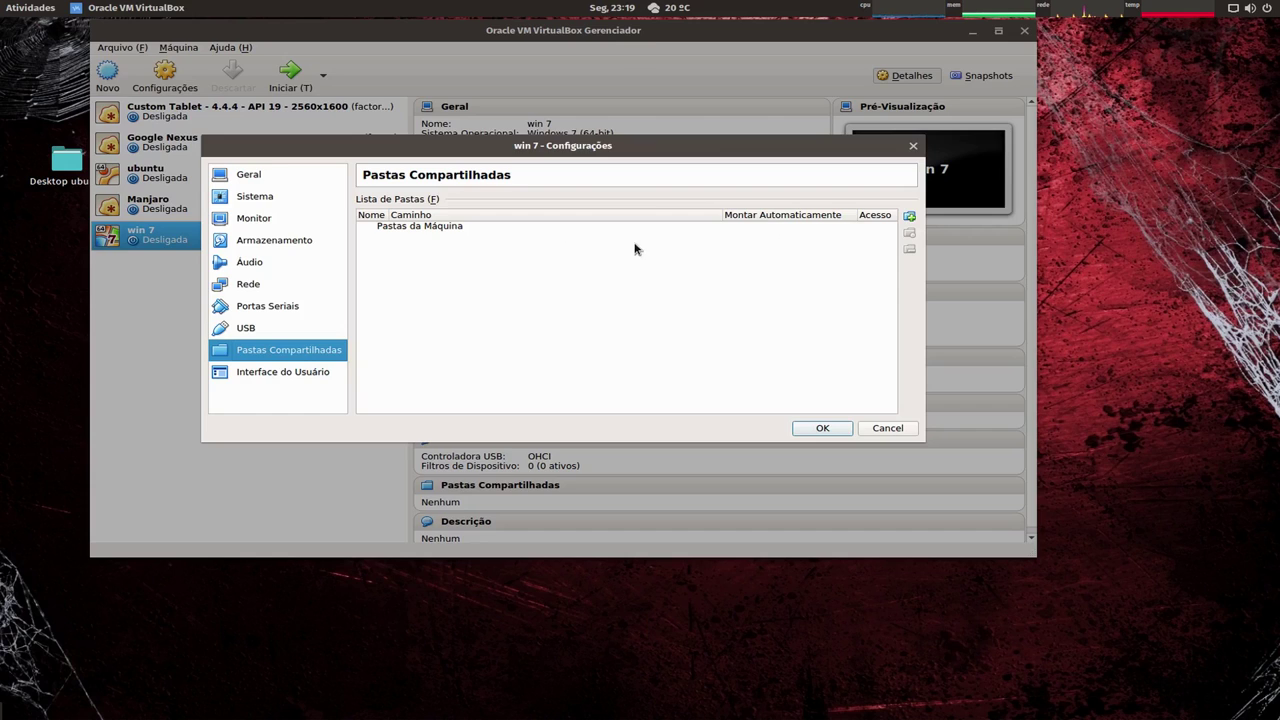
left_click(909, 215)
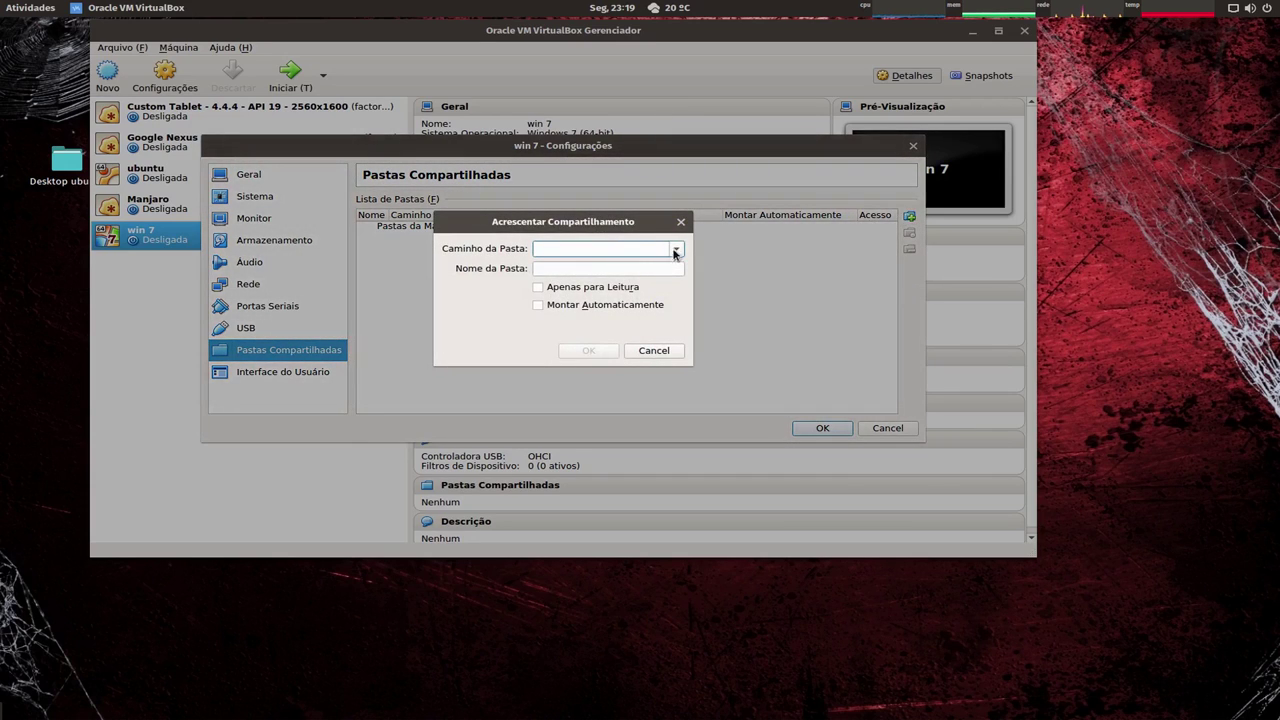
left_click(676, 248)
left_click(640, 260)
left_click(676, 250)
left_click(638, 276)
left_click(612, 280)
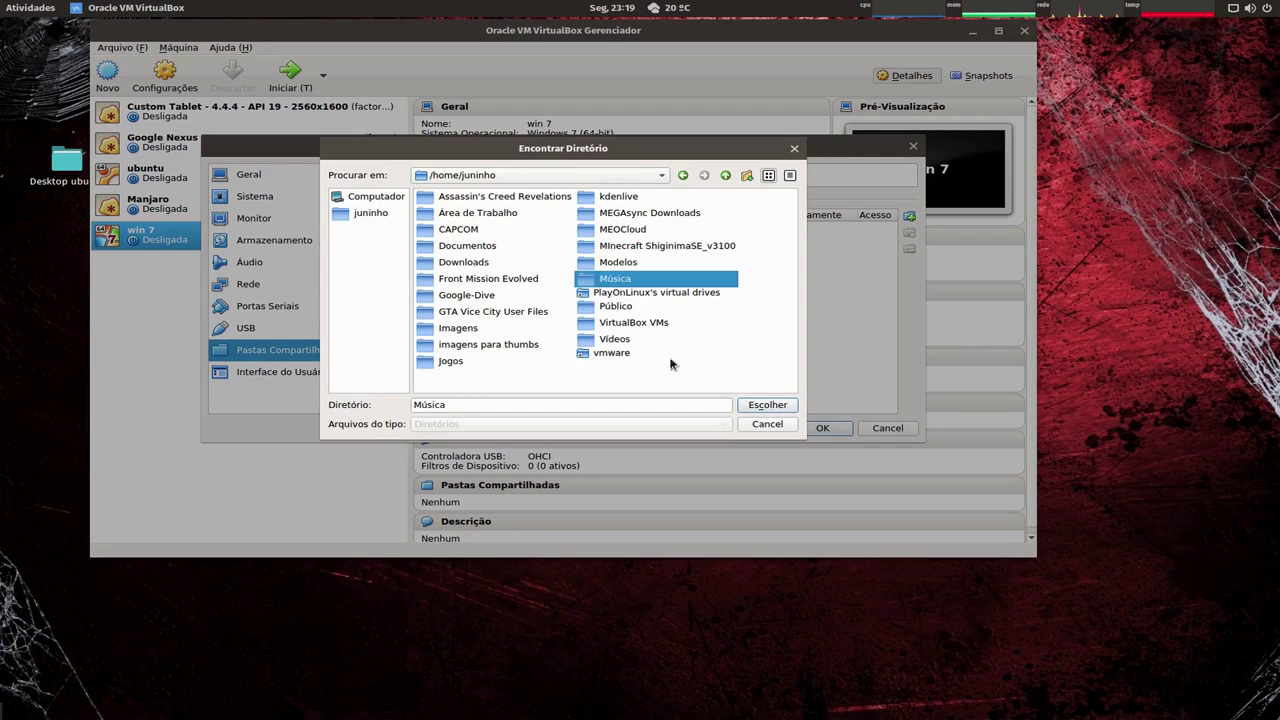
left_click(766, 404)
left_click(556, 290)
left_click(552, 306)
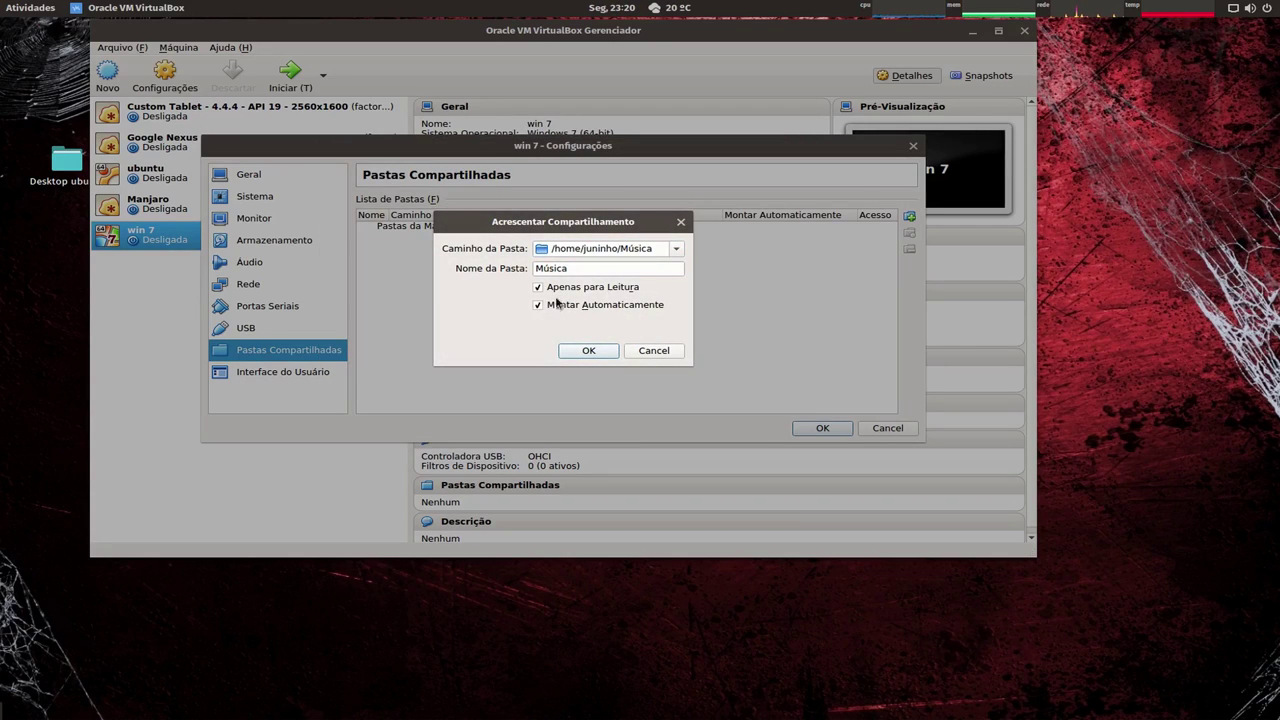
left_click(667, 350)
Save the win 7 machine's settings and start it, dismissing the keyboard auto-capture notice.
left_click(296, 373)
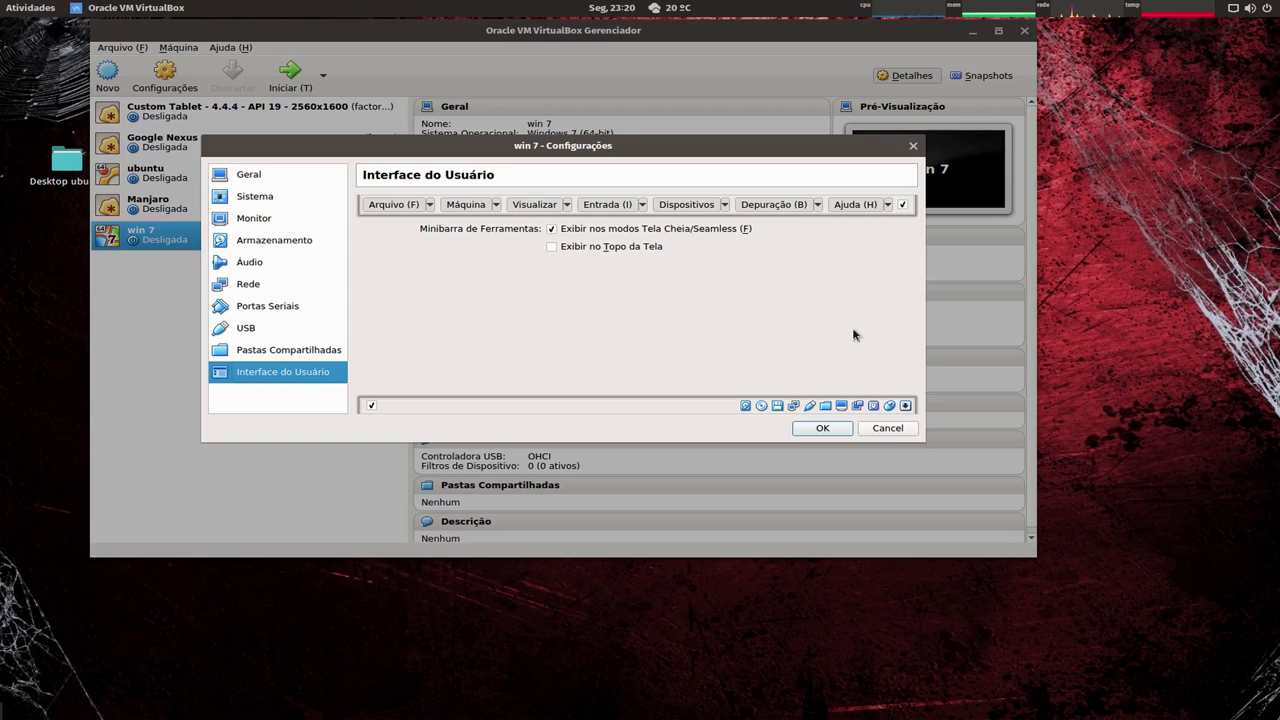
left_click(820, 430)
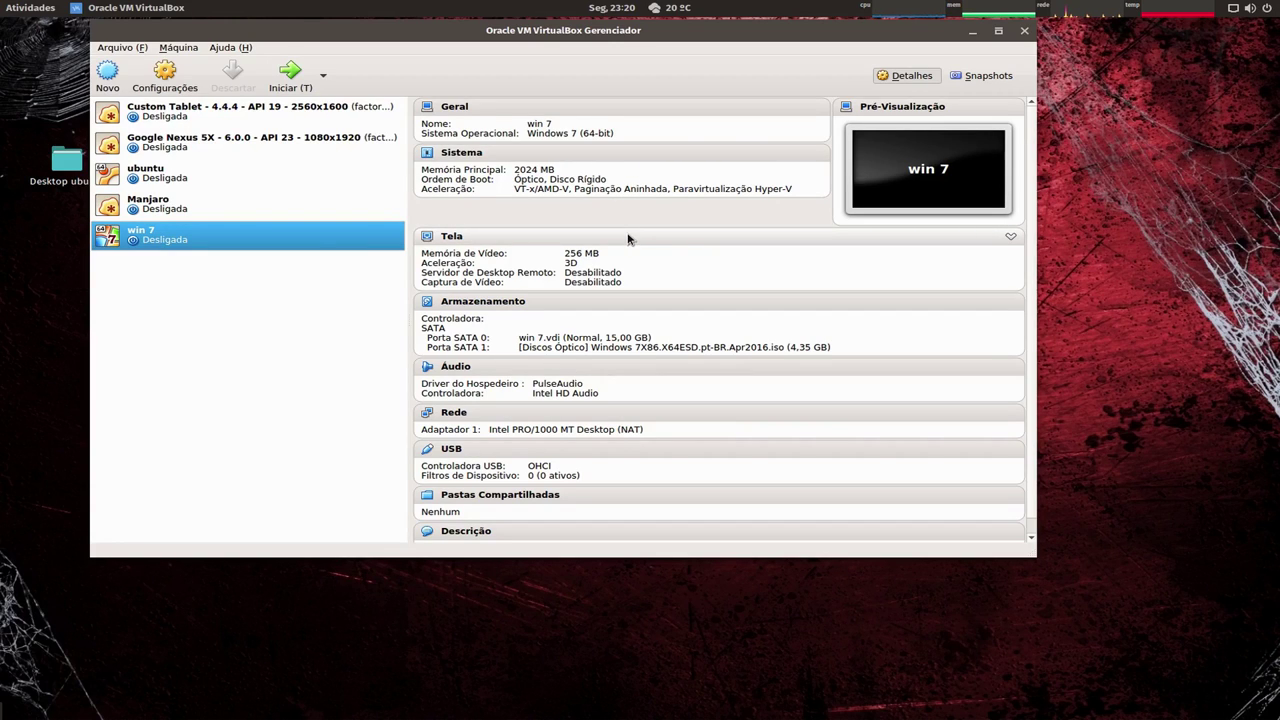
left_click(290, 78)
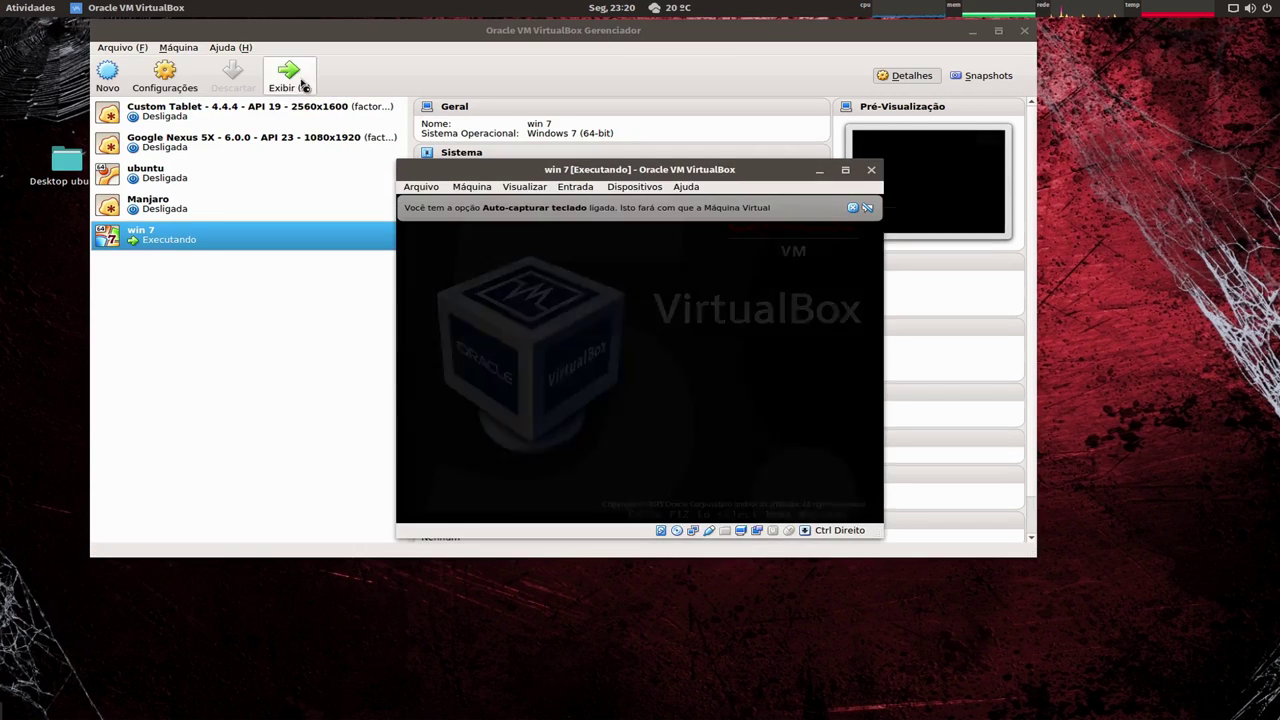
left_click(857, 209)
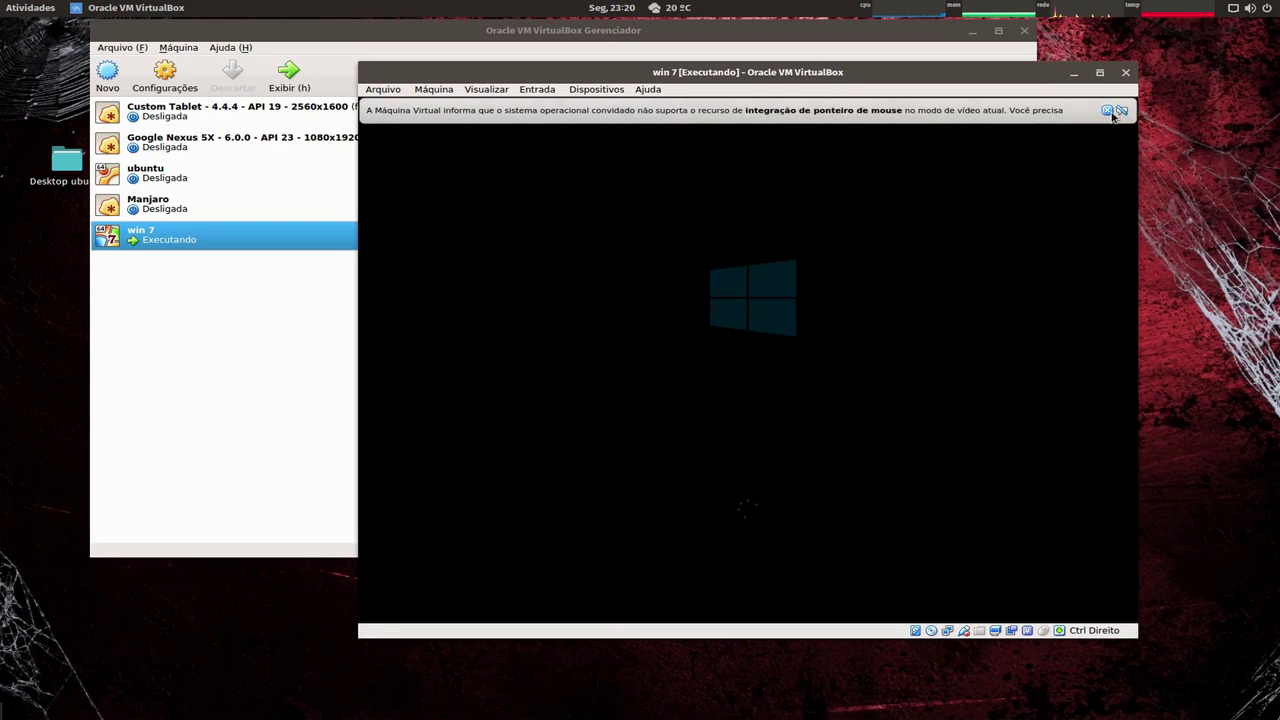
Dismiss the mouse-integration notice and view the win 7 machine's device options, down to the Guest Additions CD image.
left_click(1122, 110)
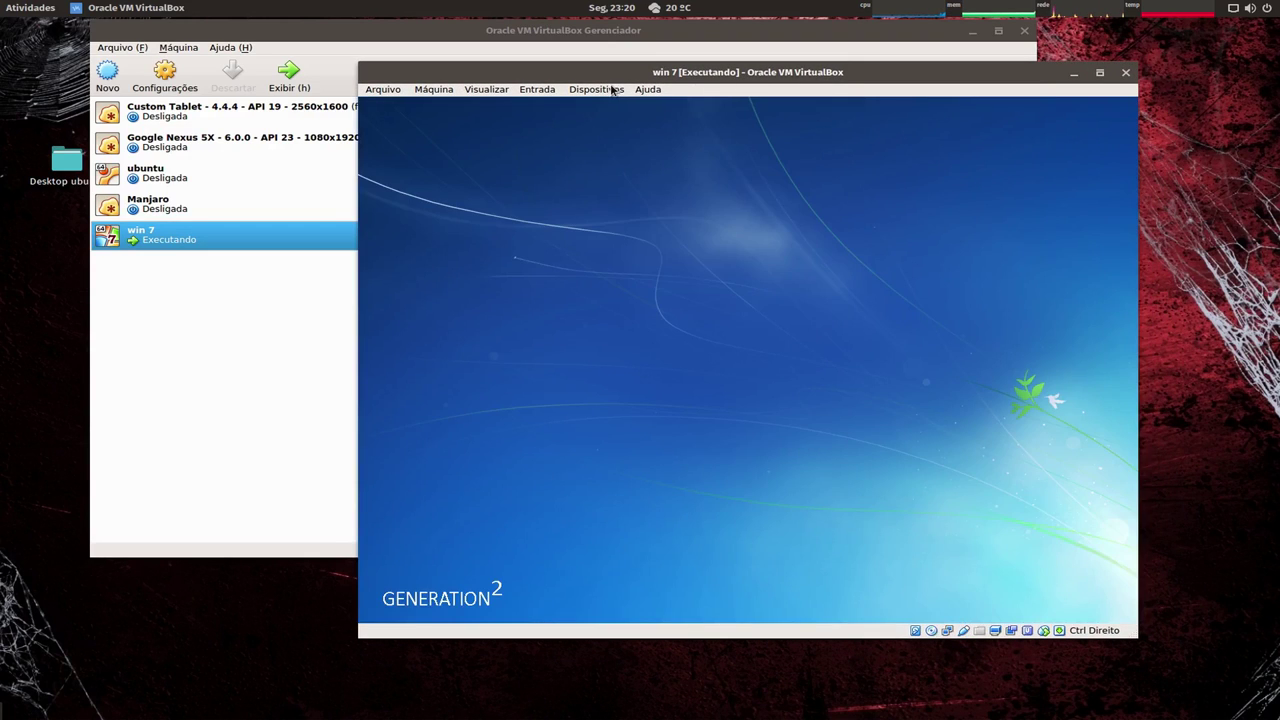
left_click(613, 90)
left_click(613, 90)
left_click(612, 93)
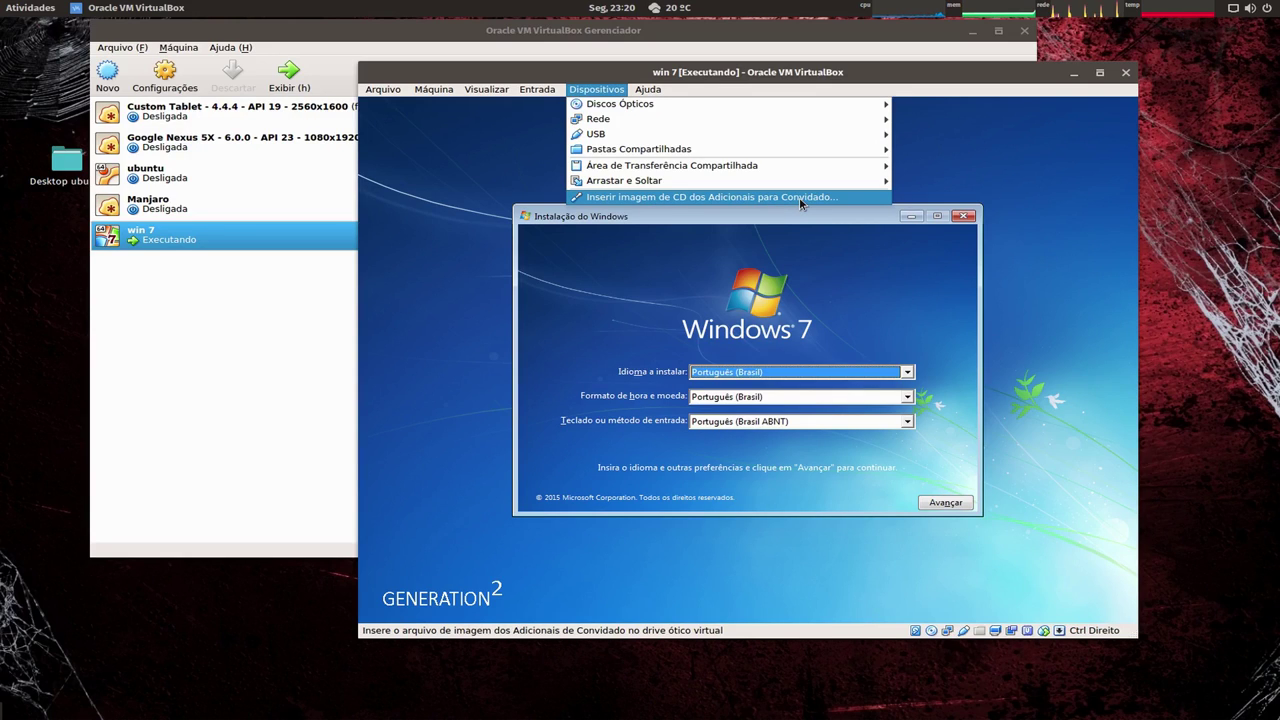
left_click(845, 229)
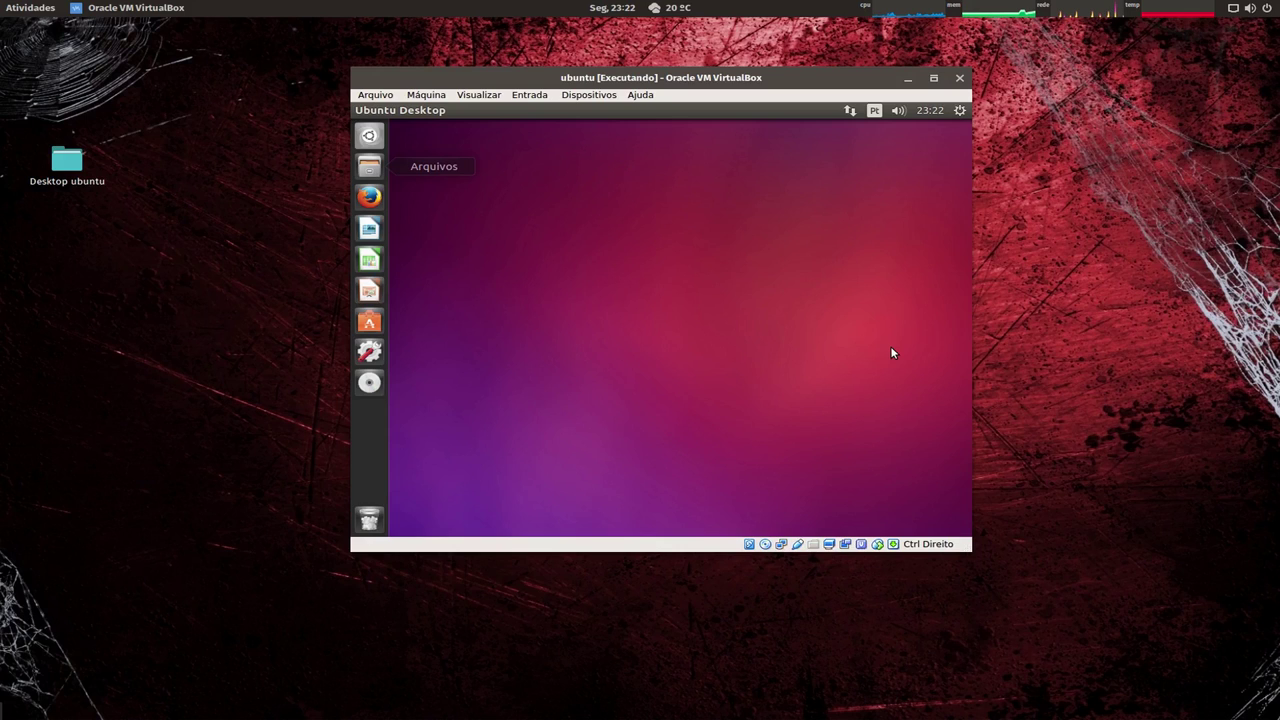
Move the running ubuntu machine's window closer to the desktop folder, and view its device options and the guest desktop's context options.
key("super")
key("Escape")
left_click_drag(640, 78, 501, 84)
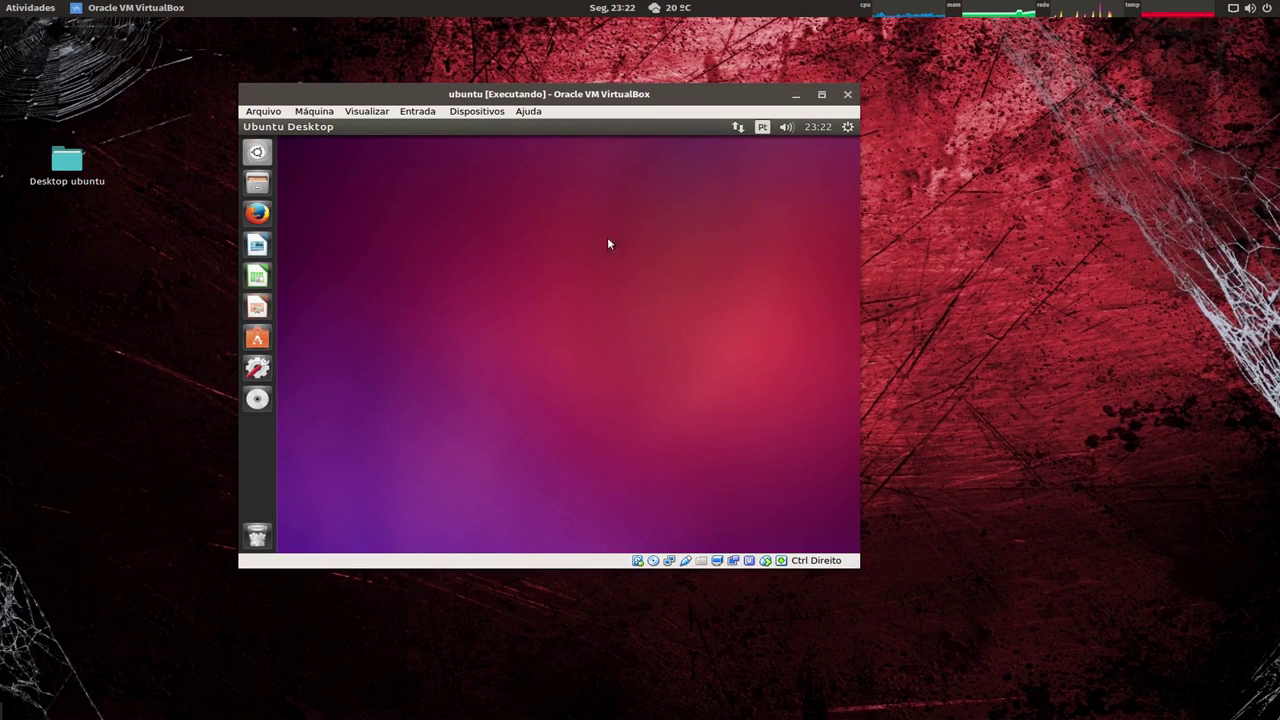
left_click(484, 112)
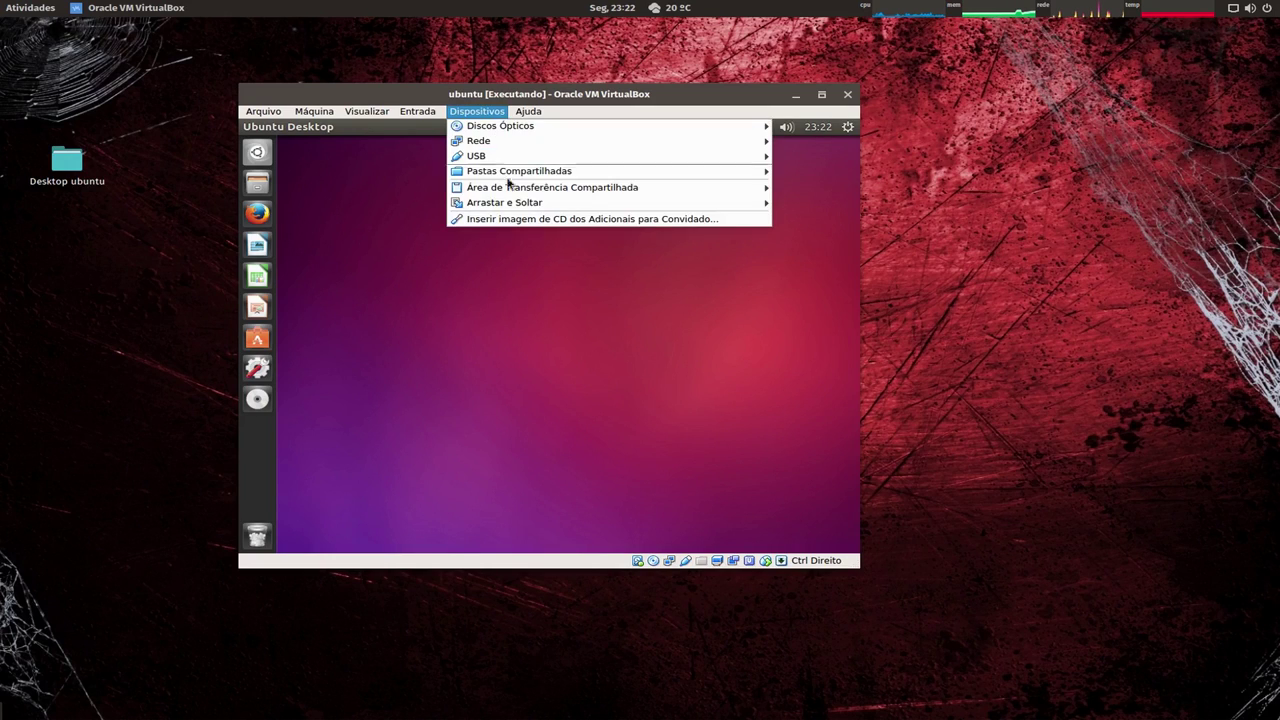
left_click(703, 292)
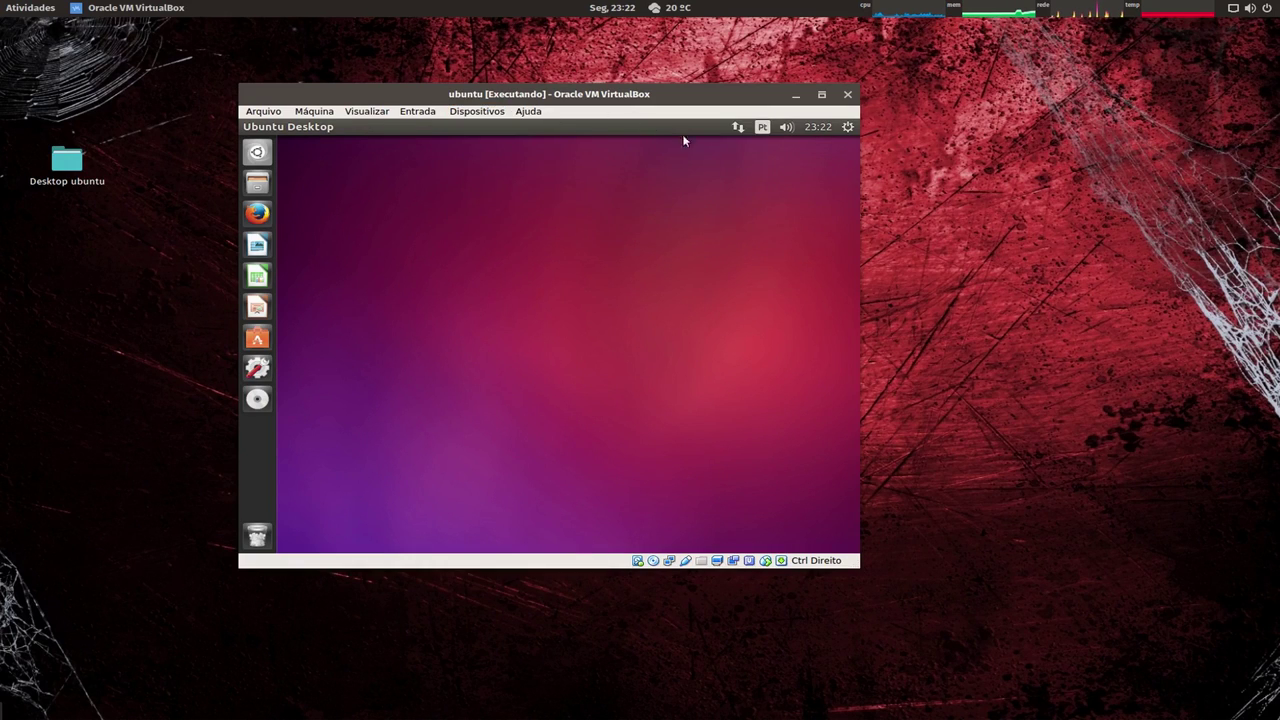
right_click(571, 222)
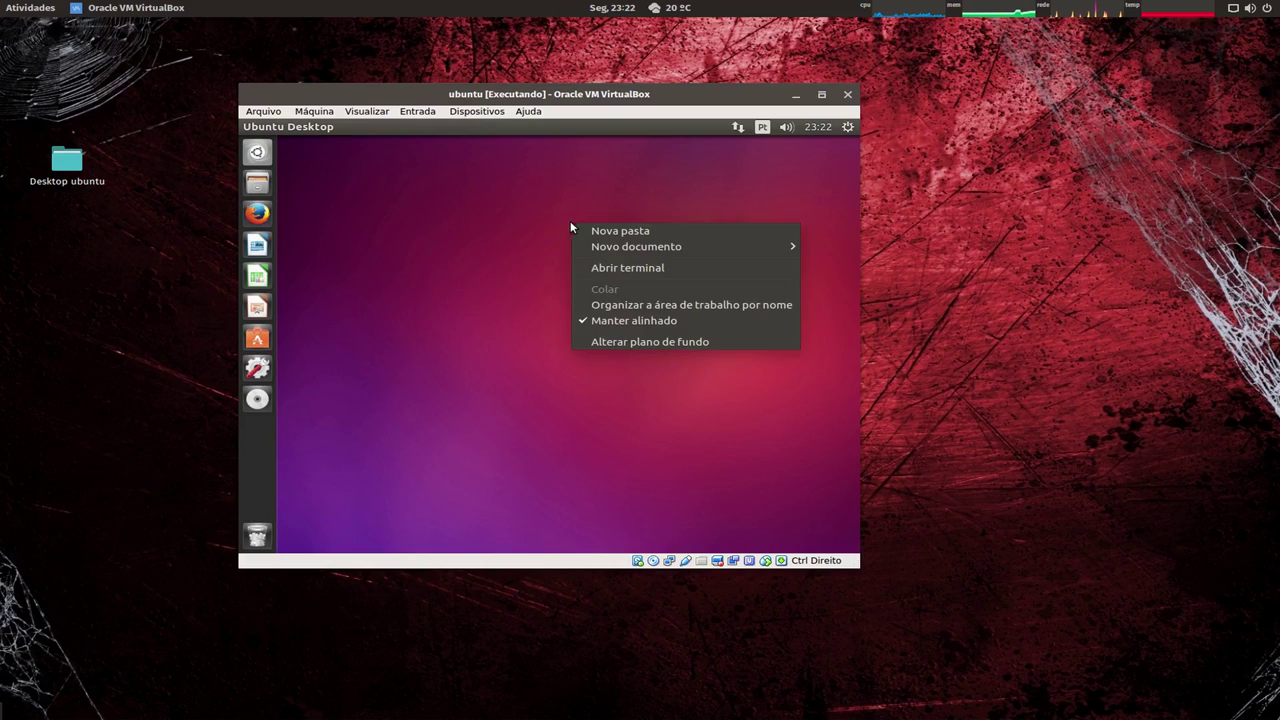
left_click(553, 199)
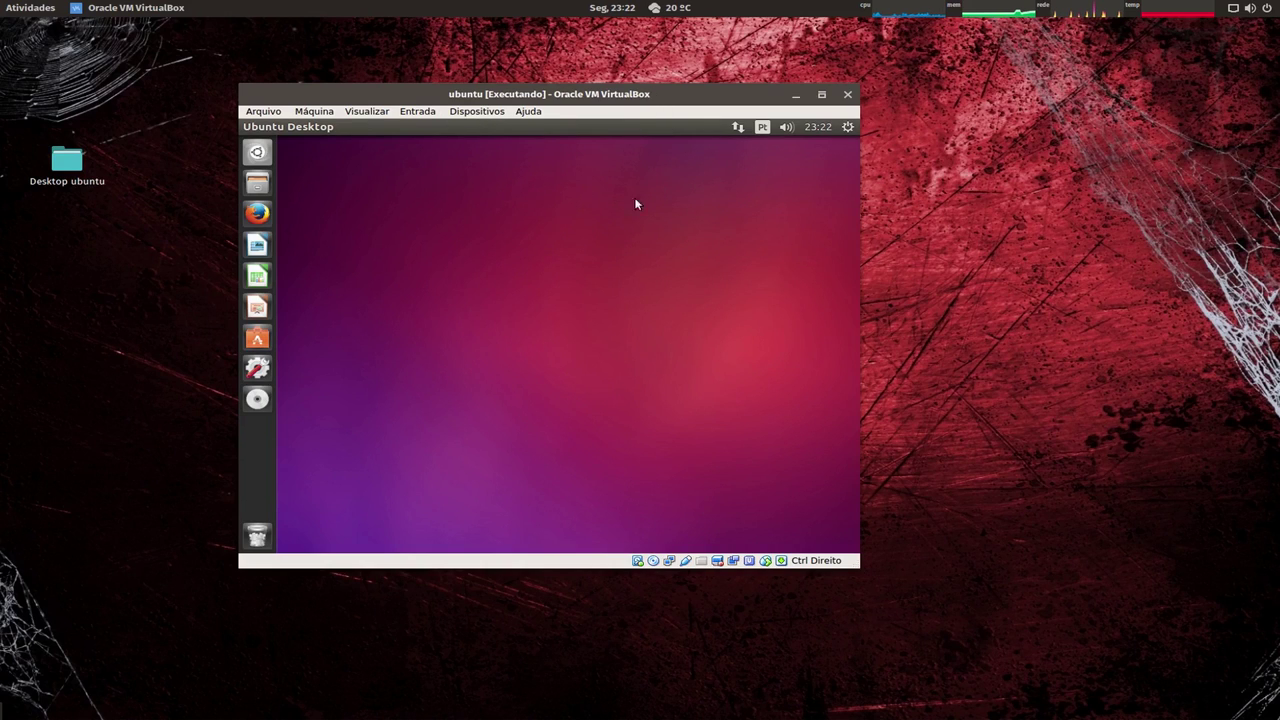
Try to insert the Guest Additions CD image into the running ubuntu machine.
left_click(471, 112)
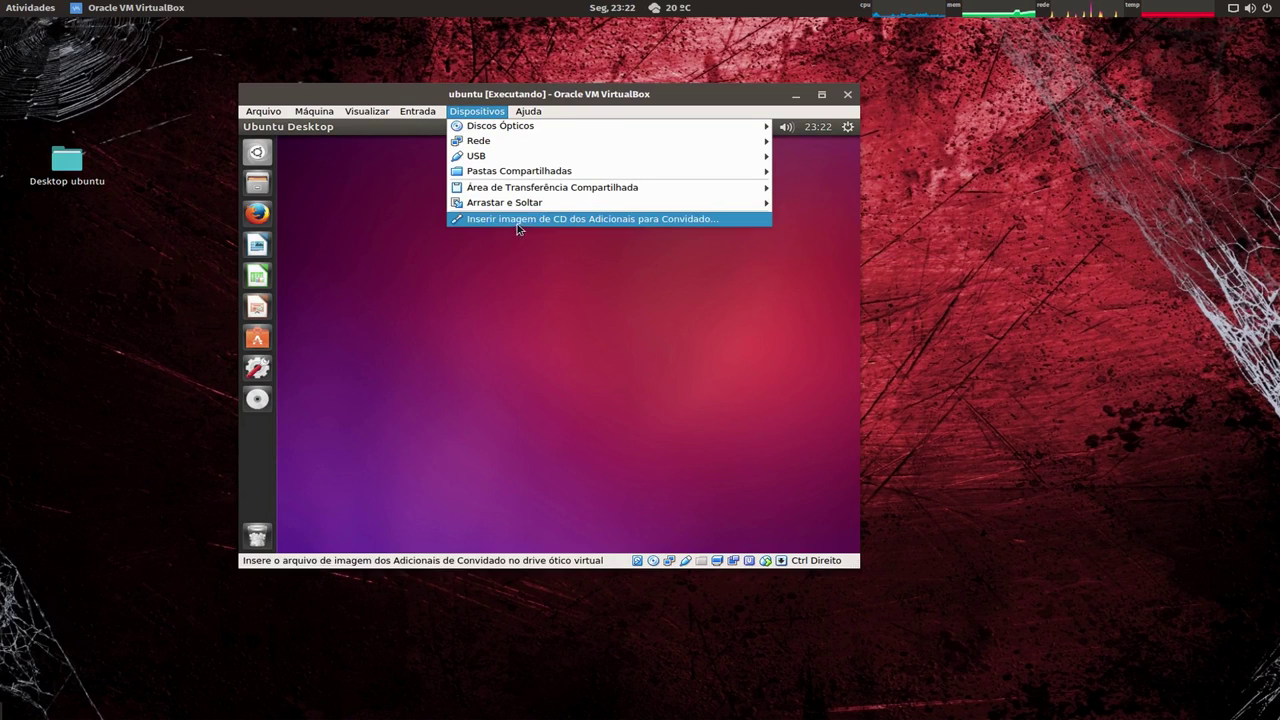
left_click(602, 219)
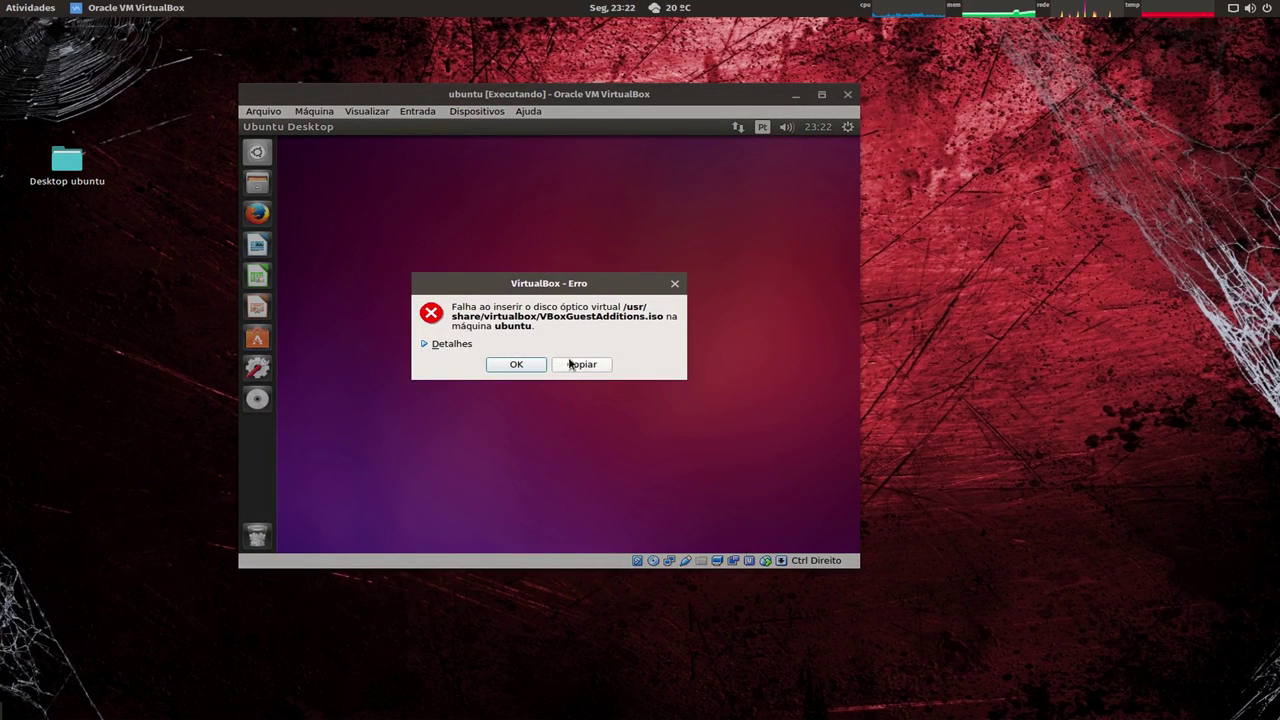
left_click(517, 366)
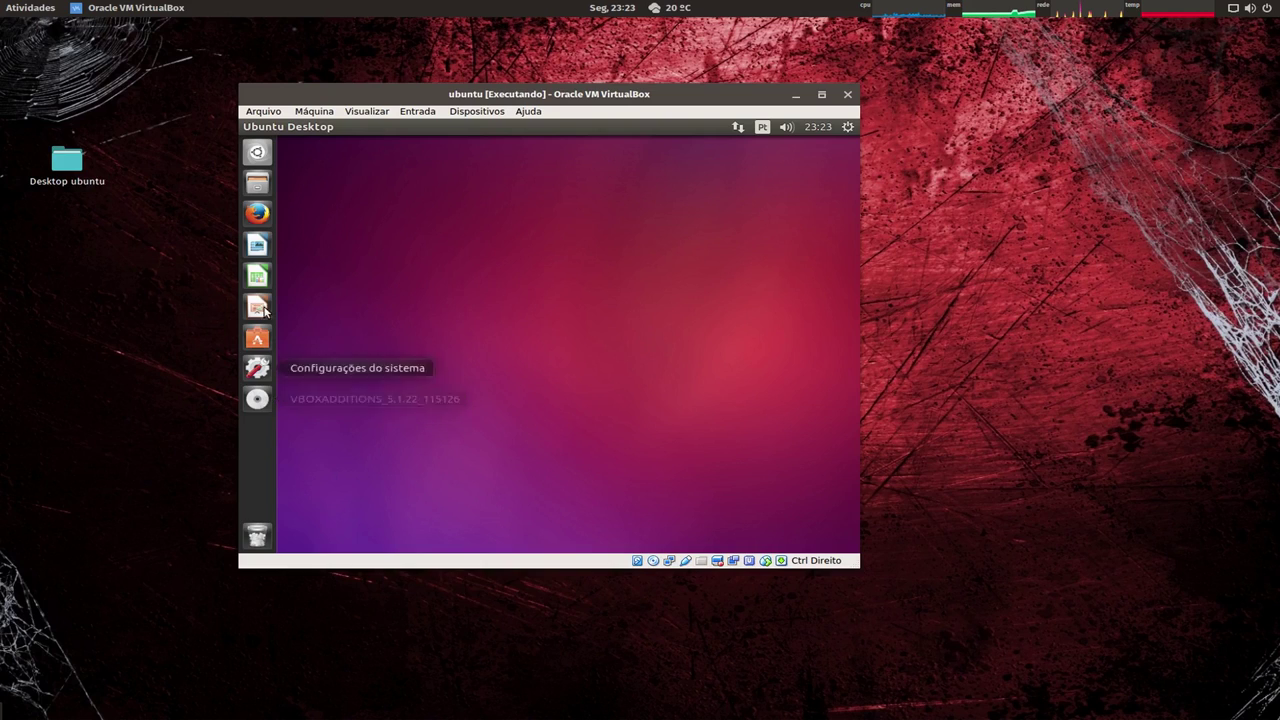
Try running the autorun software from the VBOXADDITIONS disc in the ubuntu guest, cancel at the authentication request and close the file manager.
left_click(256, 184)
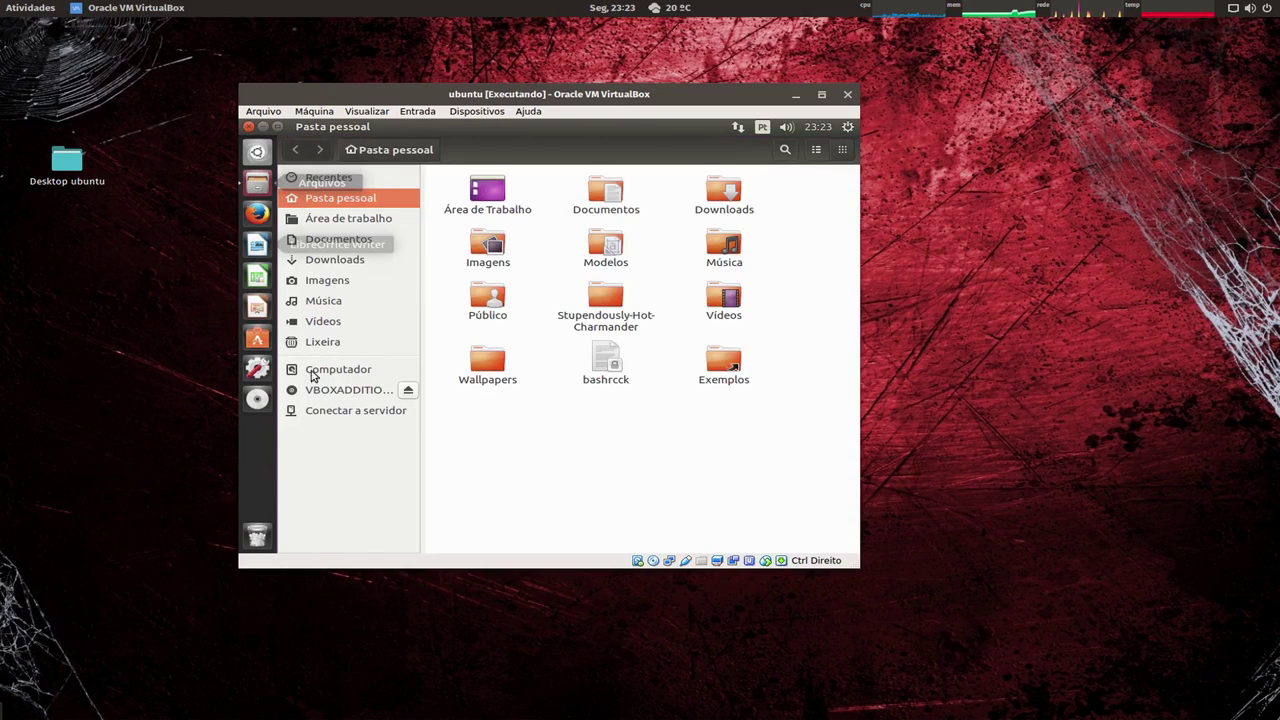
left_click(324, 390)
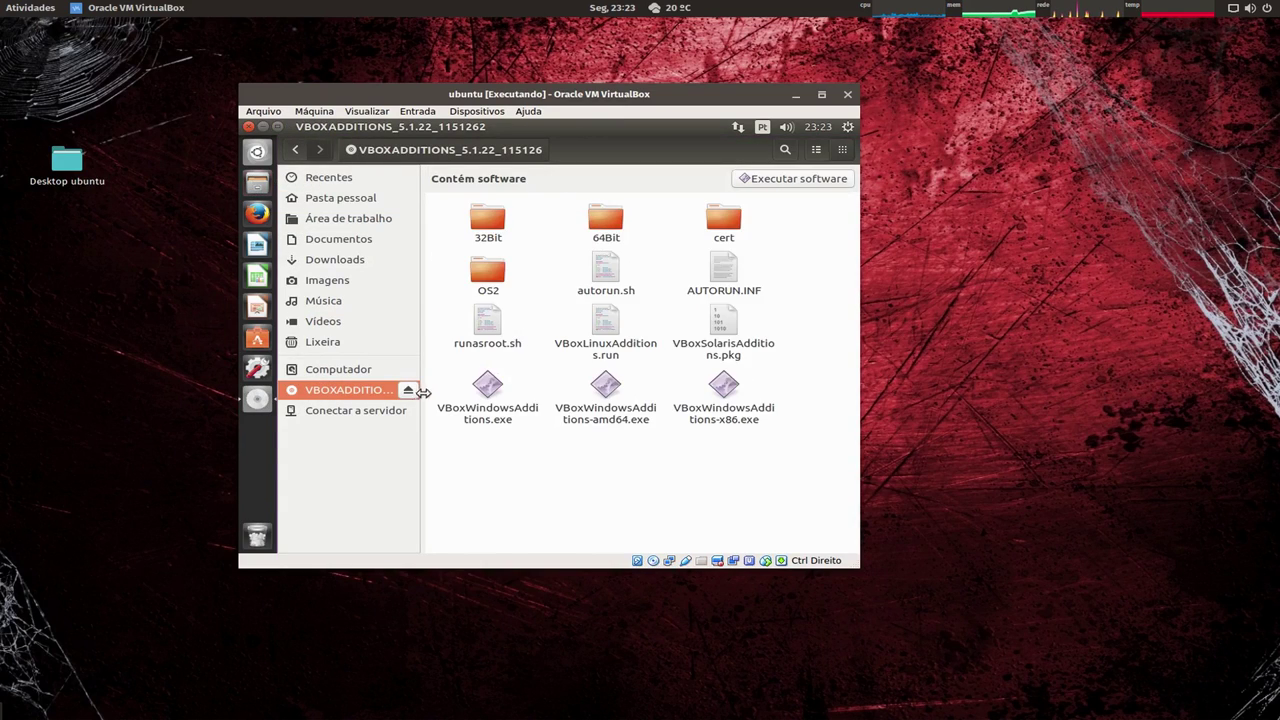
left_click(779, 180)
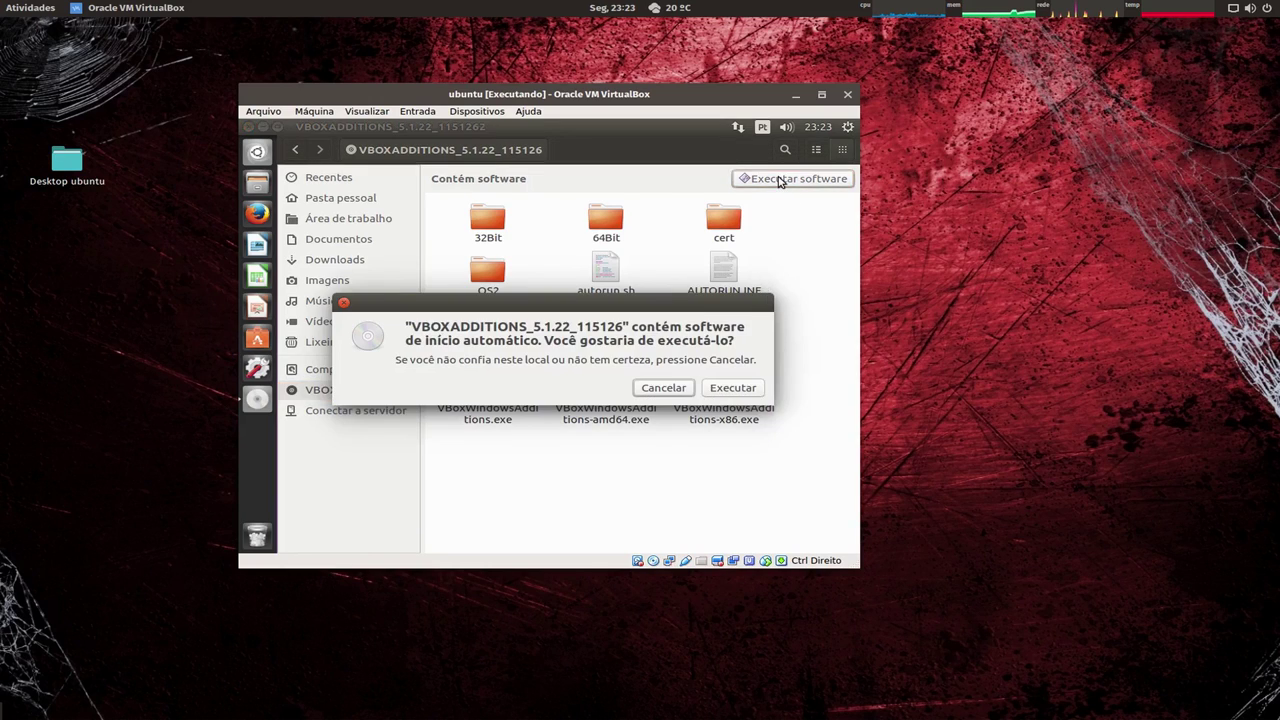
left_click(731, 388)
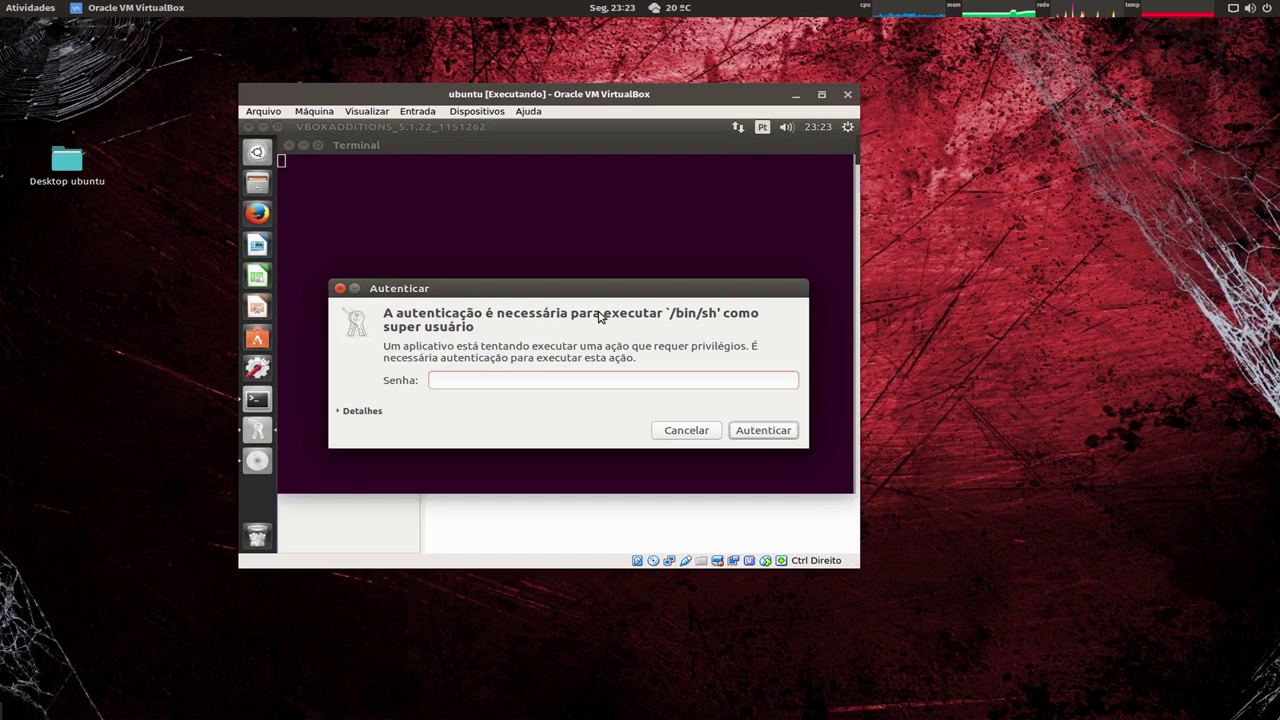
left_click(686, 430)
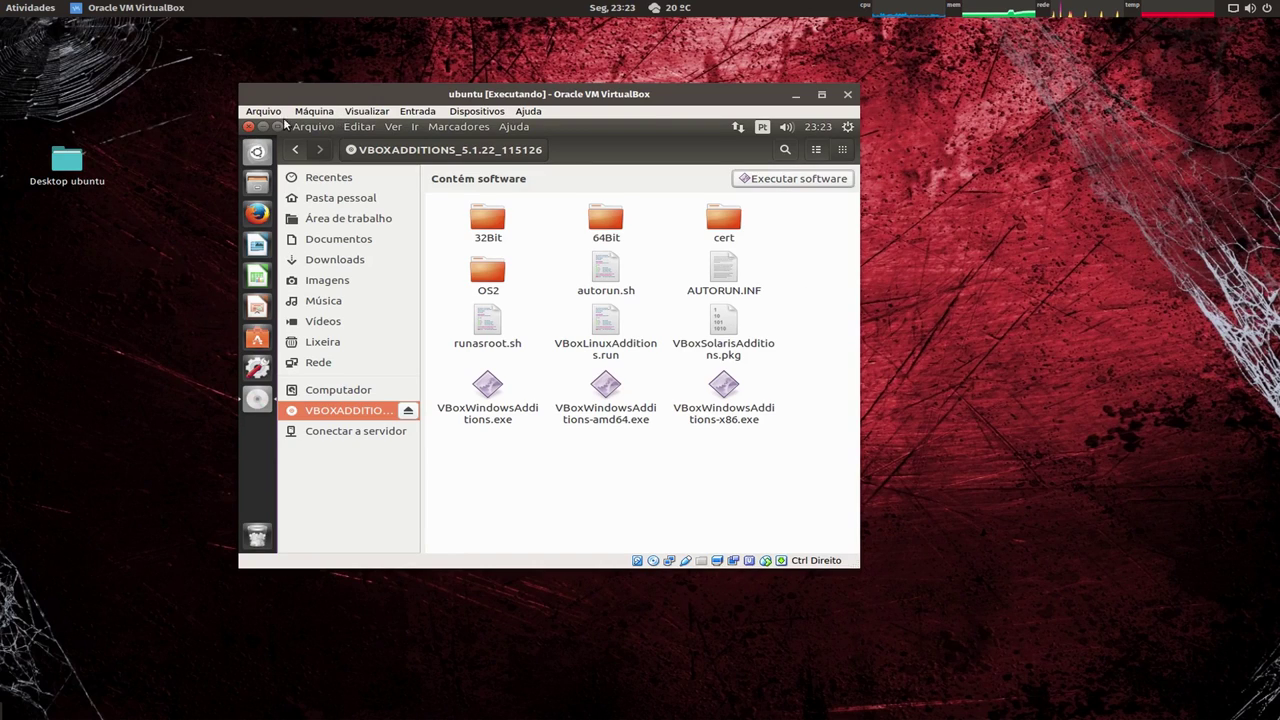
left_click(249, 127)
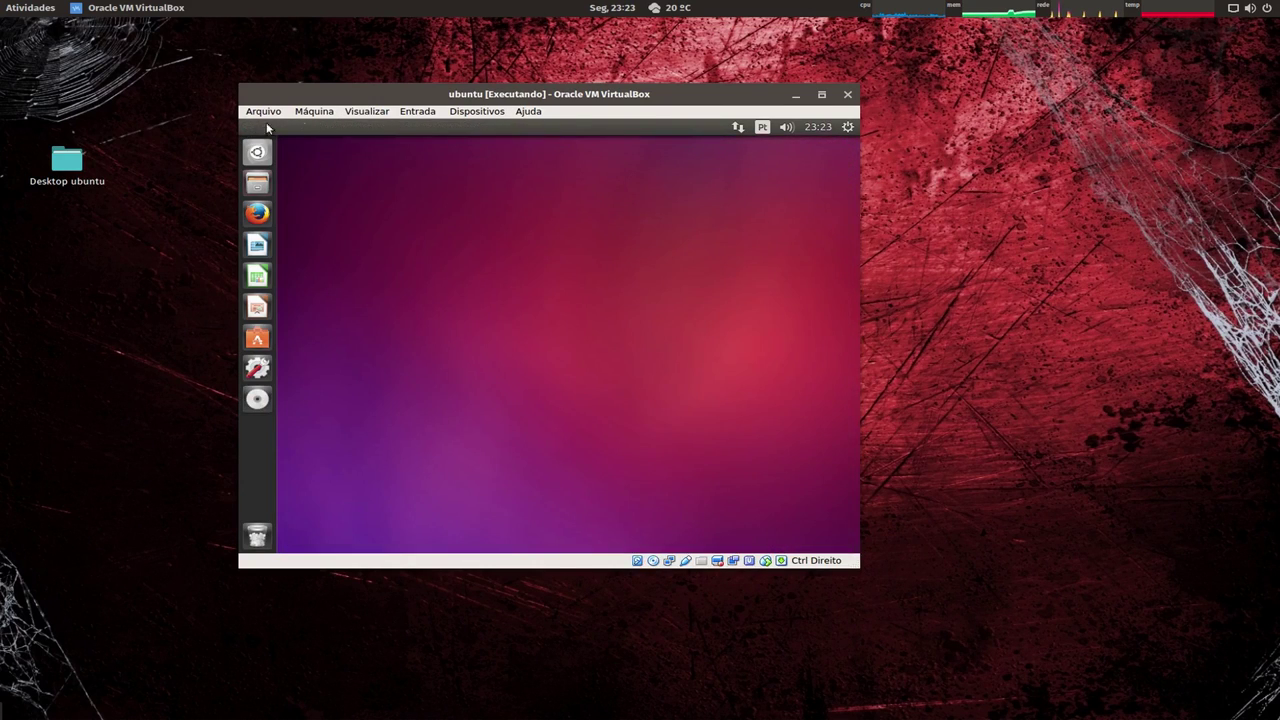
Power off the ubuntu machine from its maximized window and switch back to the VirtualBox Manager.
double_click(445, 94)
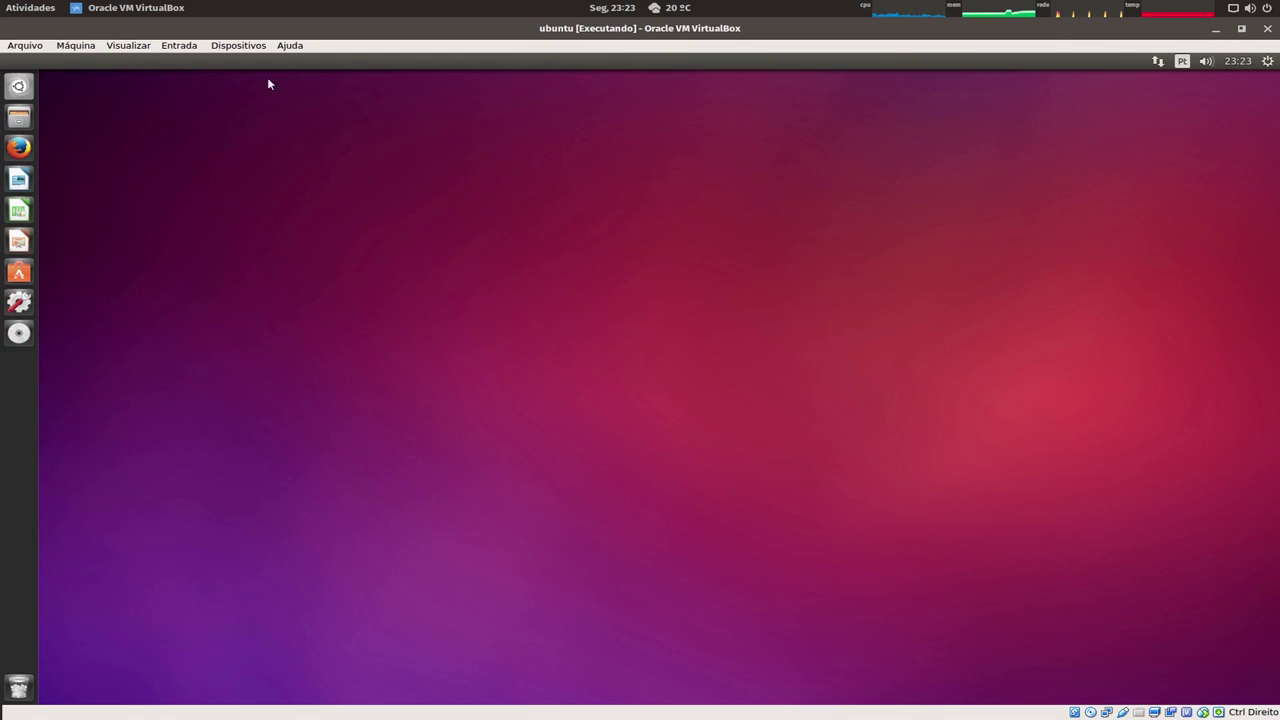
left_click(30, 46)
left_click(416, 295)
left_click(27, 46)
left_click(56, 89)
left_click(596, 420)
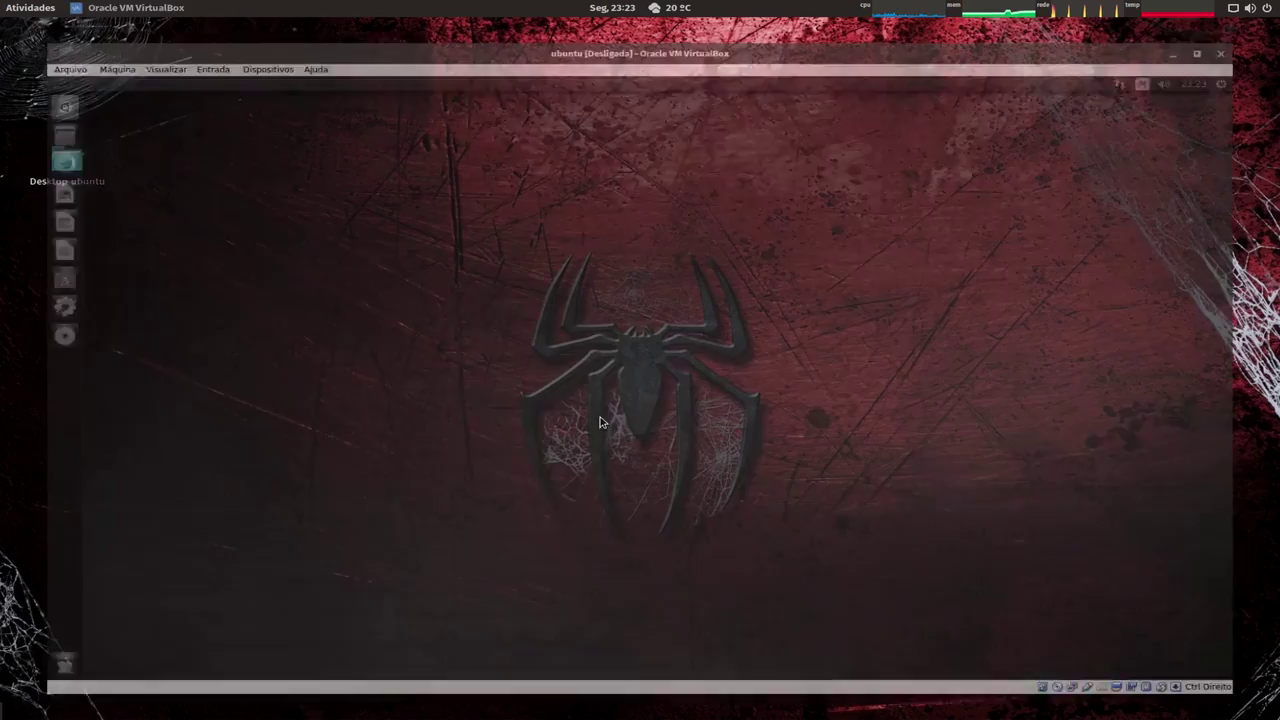
mouse_move(2, 2)
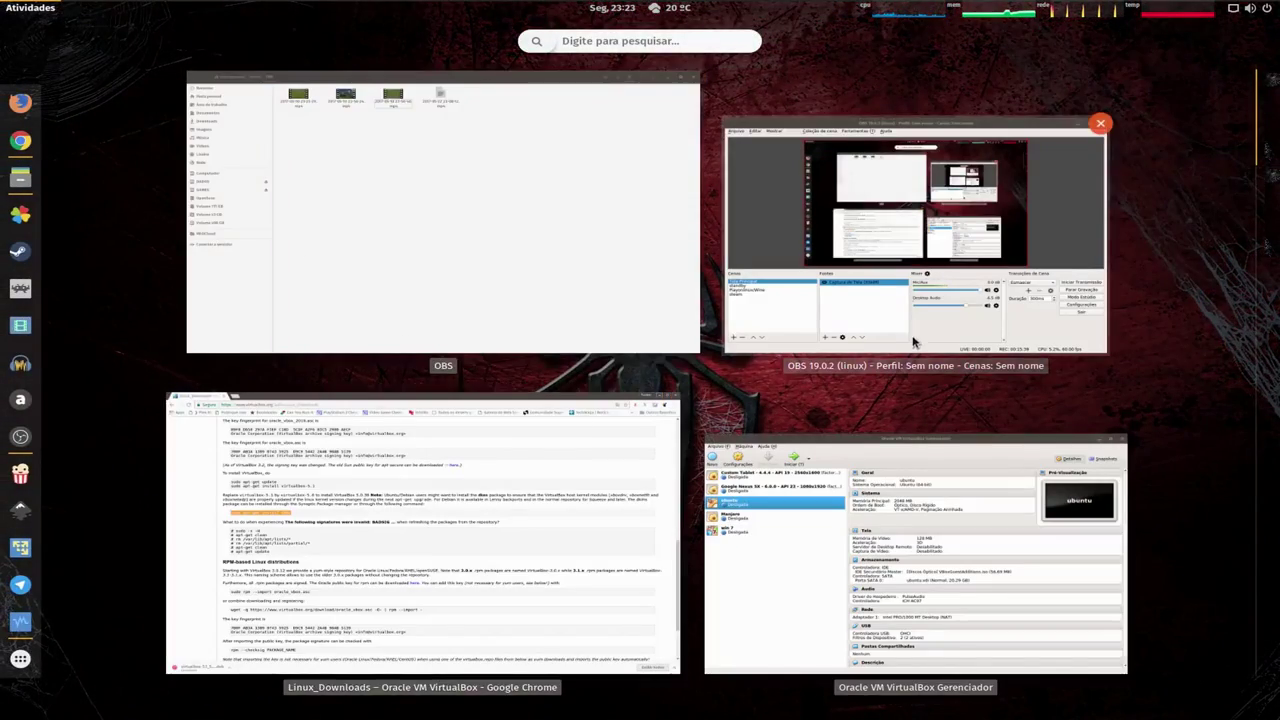
left_click(915, 550)
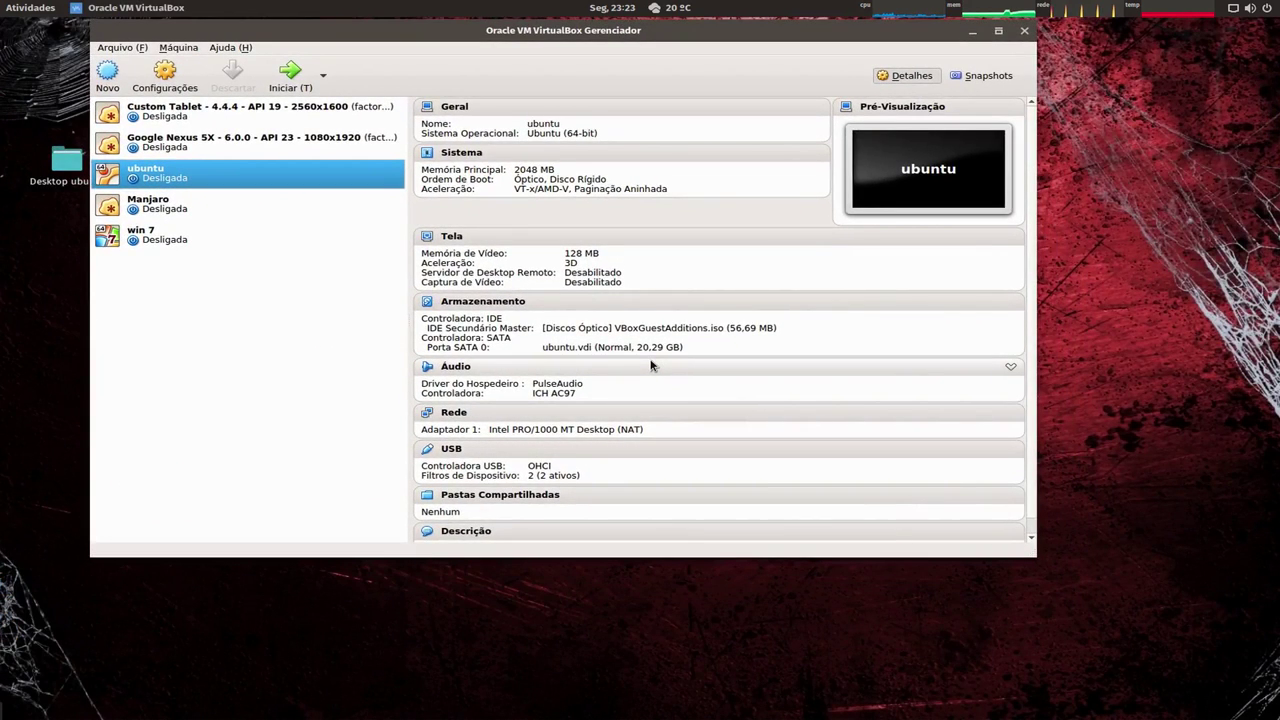